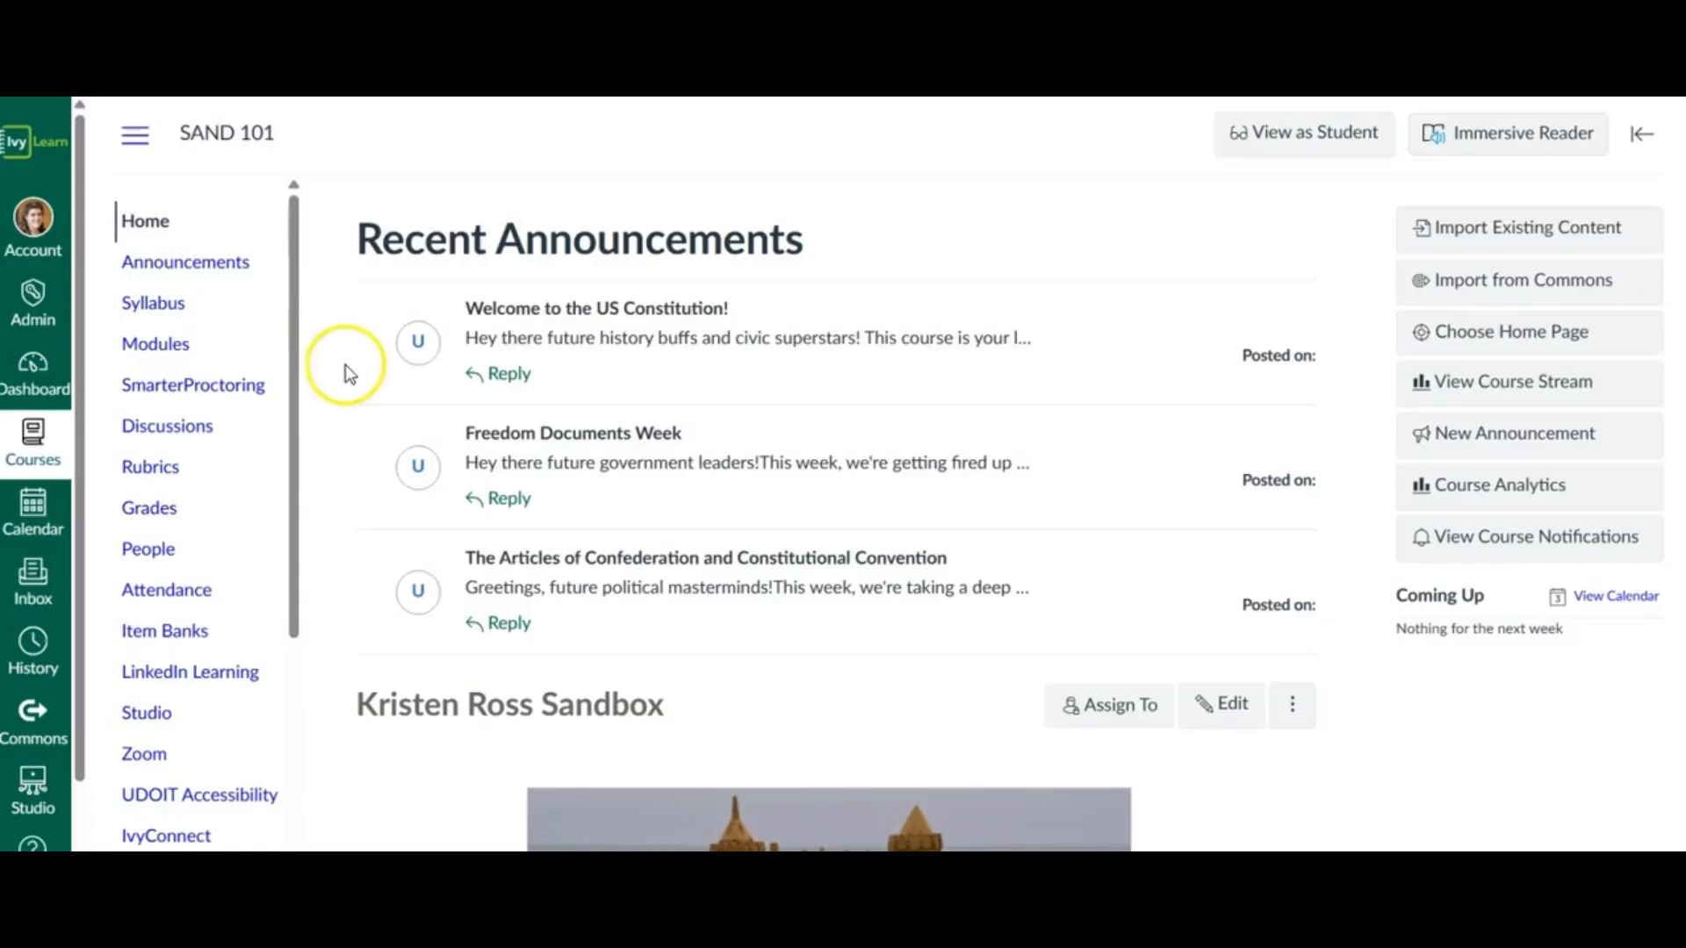
# - Open the RCE Accessibility Tools page for editing and launch the Accessibility Checker on its content
pyautogui.click(298, 446)
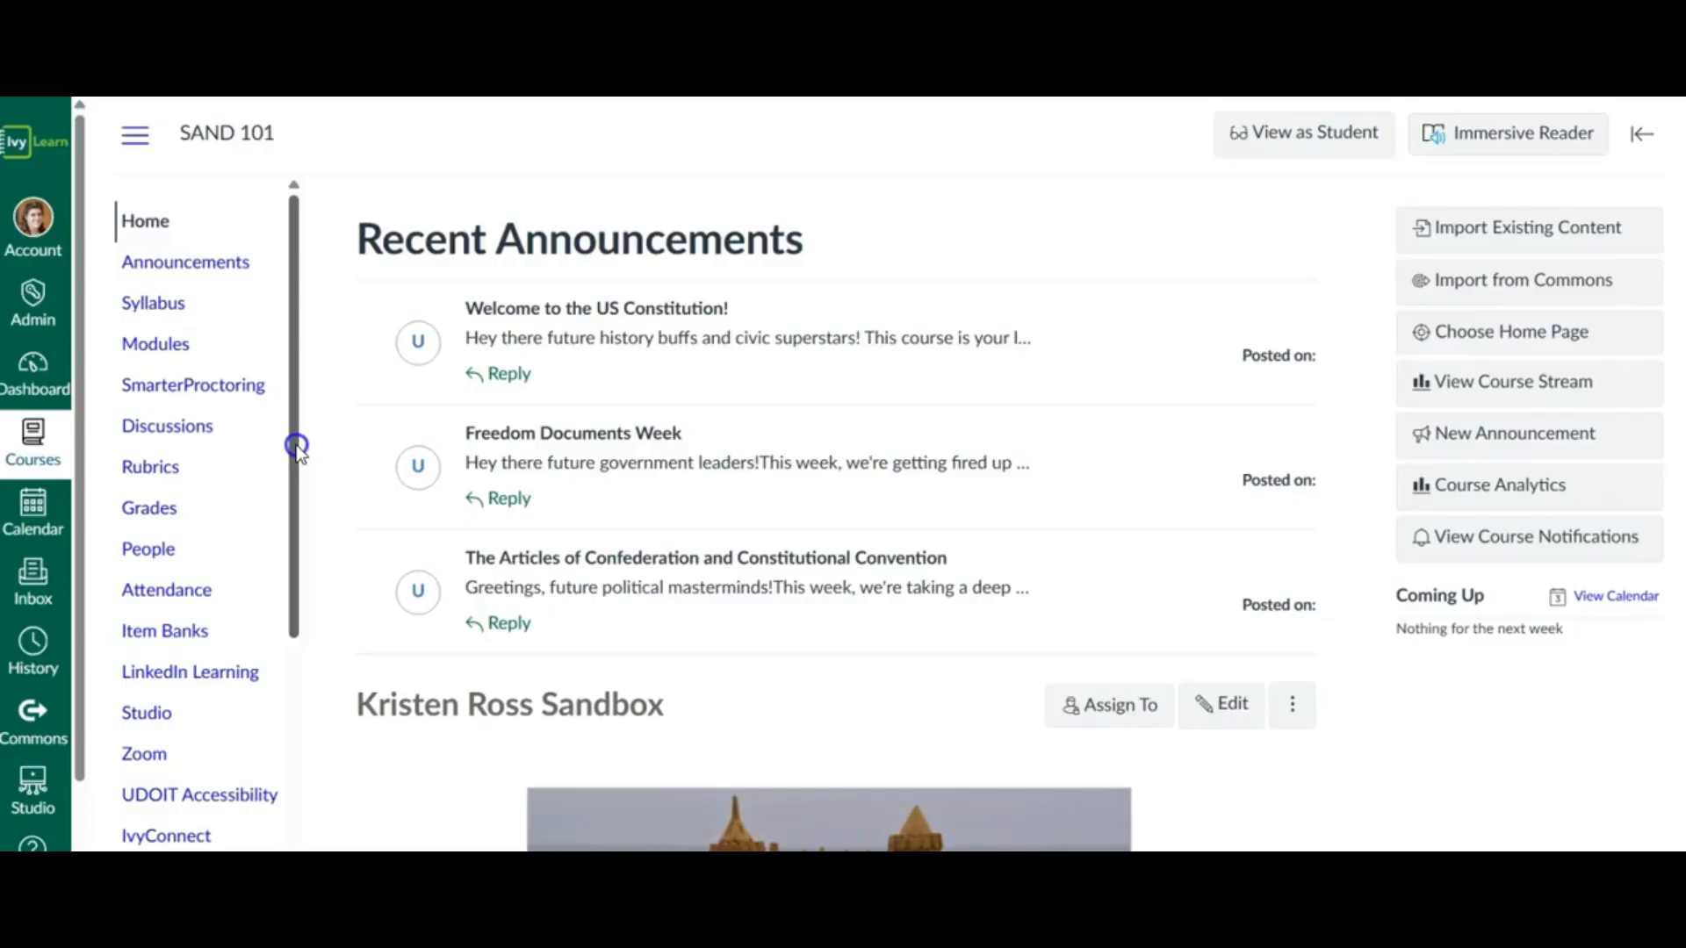
pyautogui.moveTo(298, 446); pyautogui.dragTo(301, 621)
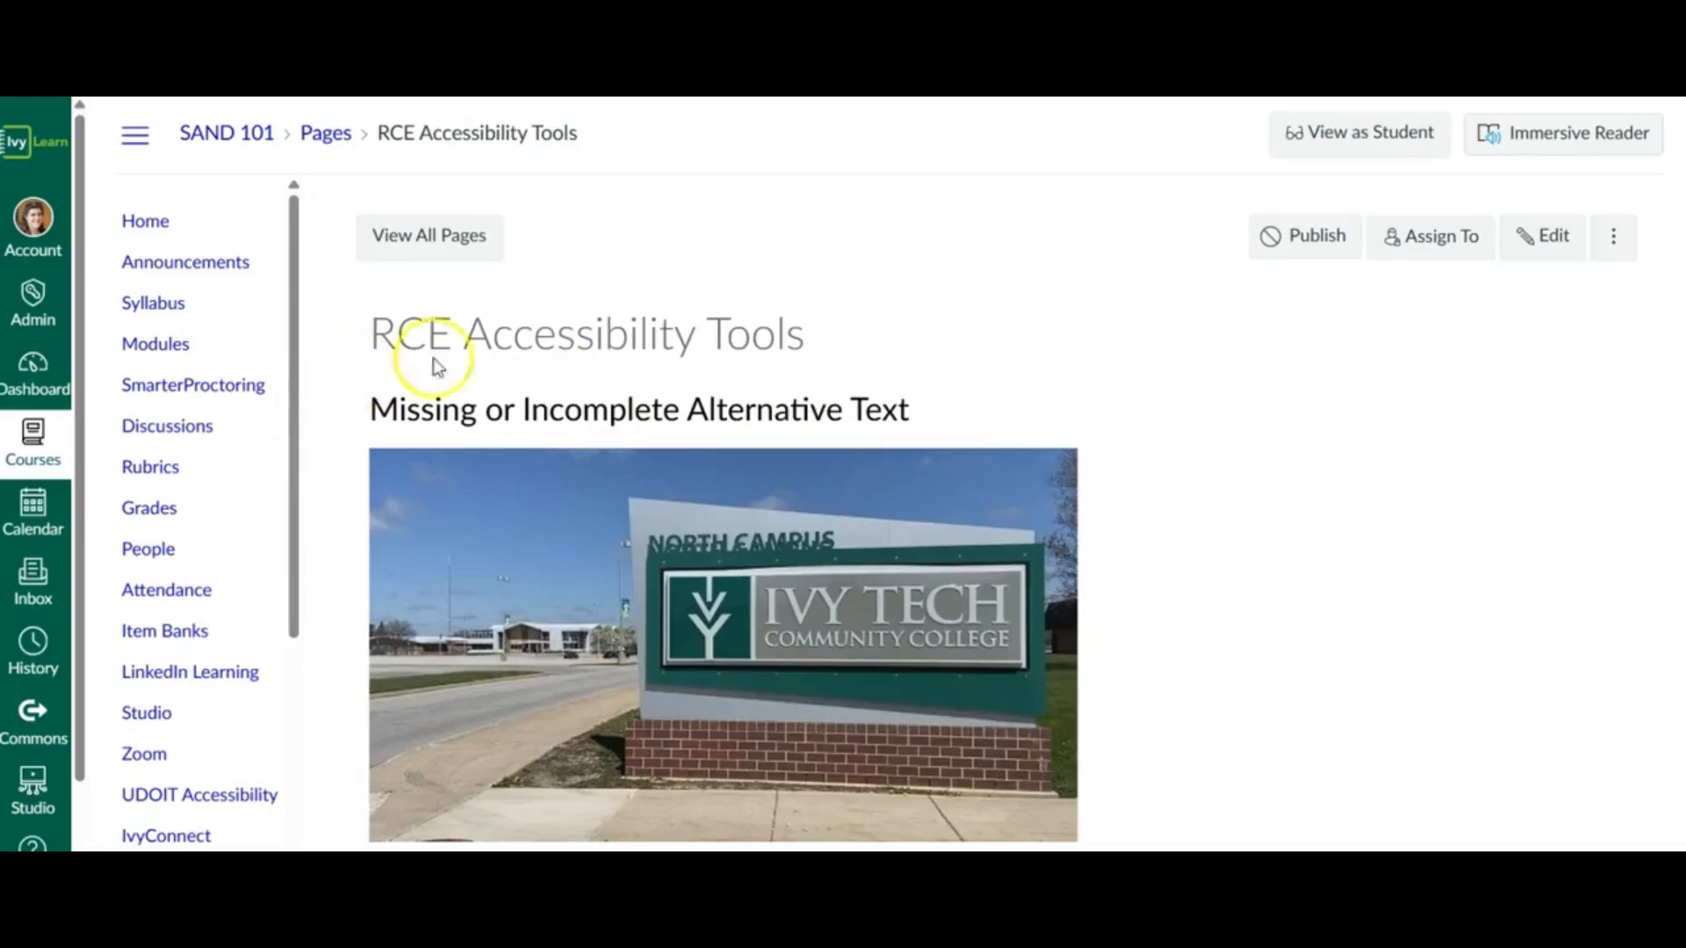
pyautogui.click(1560, 252)
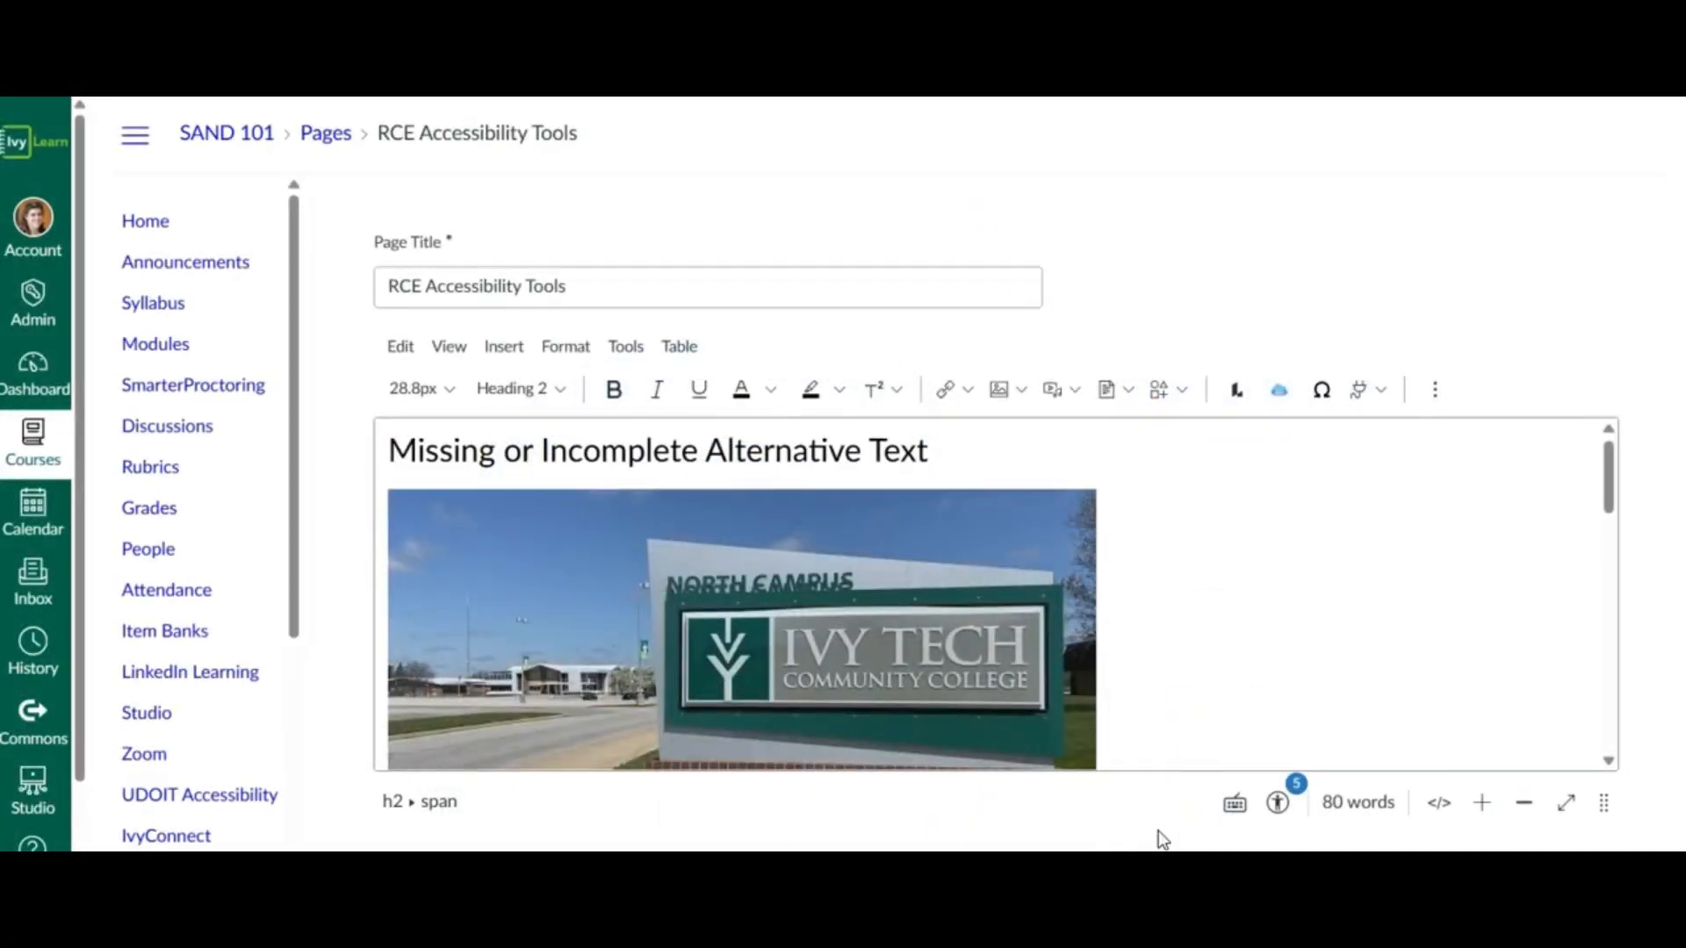
pyautogui.click(1280, 809)
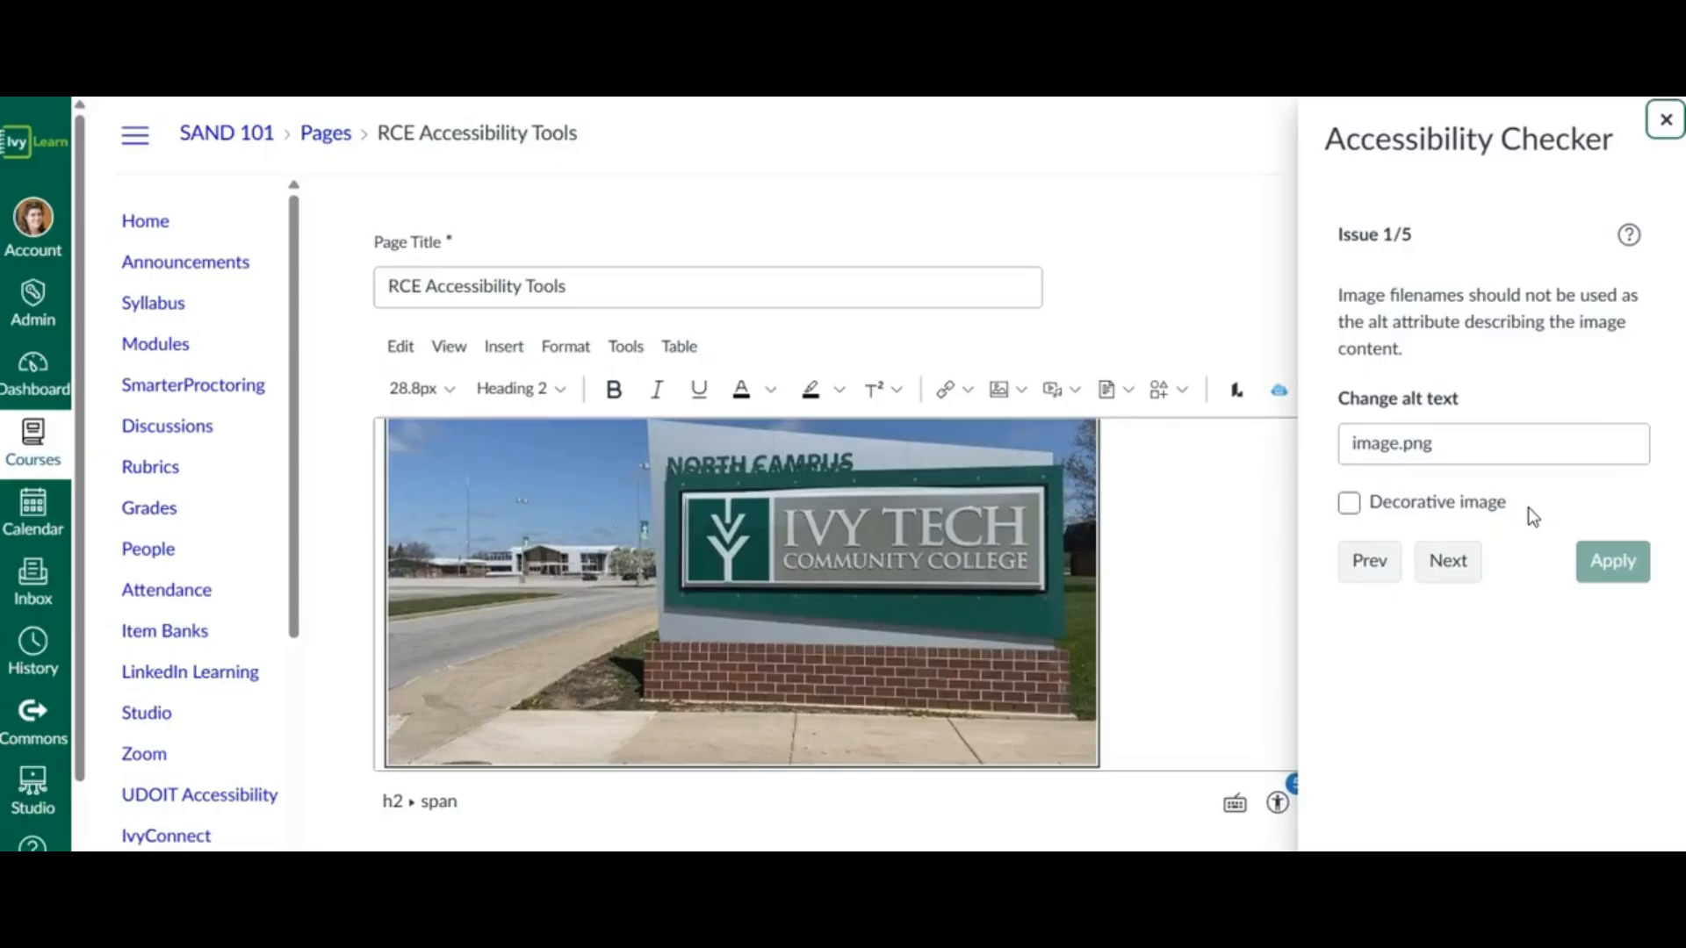
# - Replace the campus sign image's alt text with the copied description starting "Sign for Ivy Tech Community College North" and ending "buildings visible in the background."
pyautogui.scroll(2, 1190, 499)
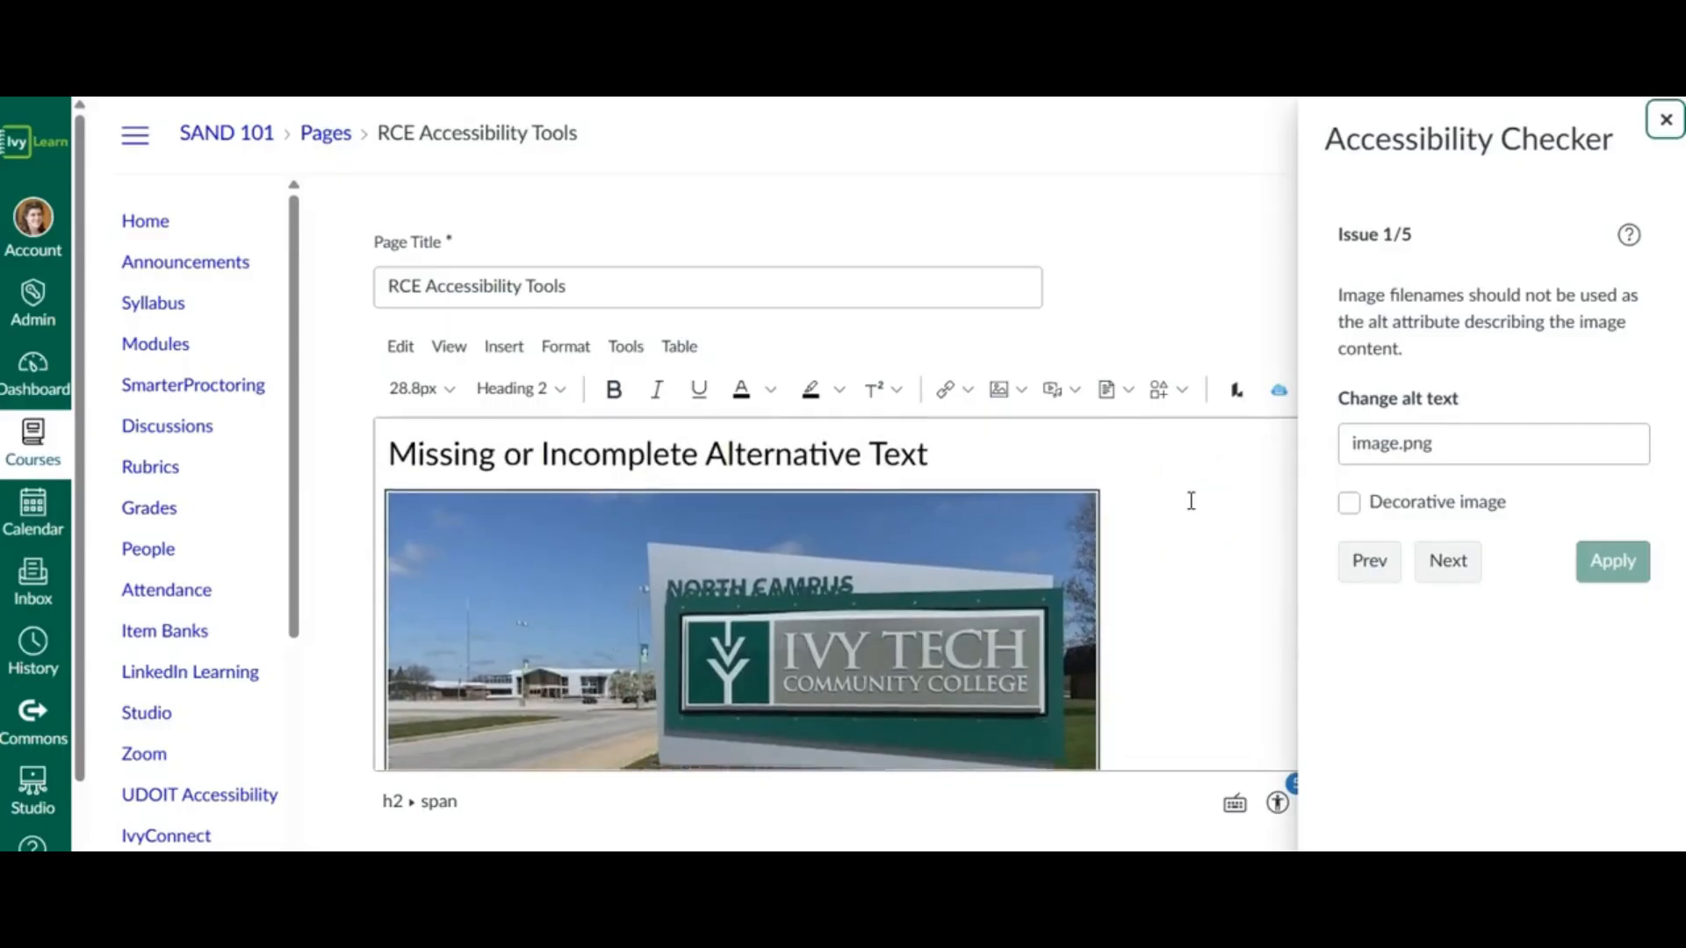
pyautogui.scroll(-1, 1190, 500)
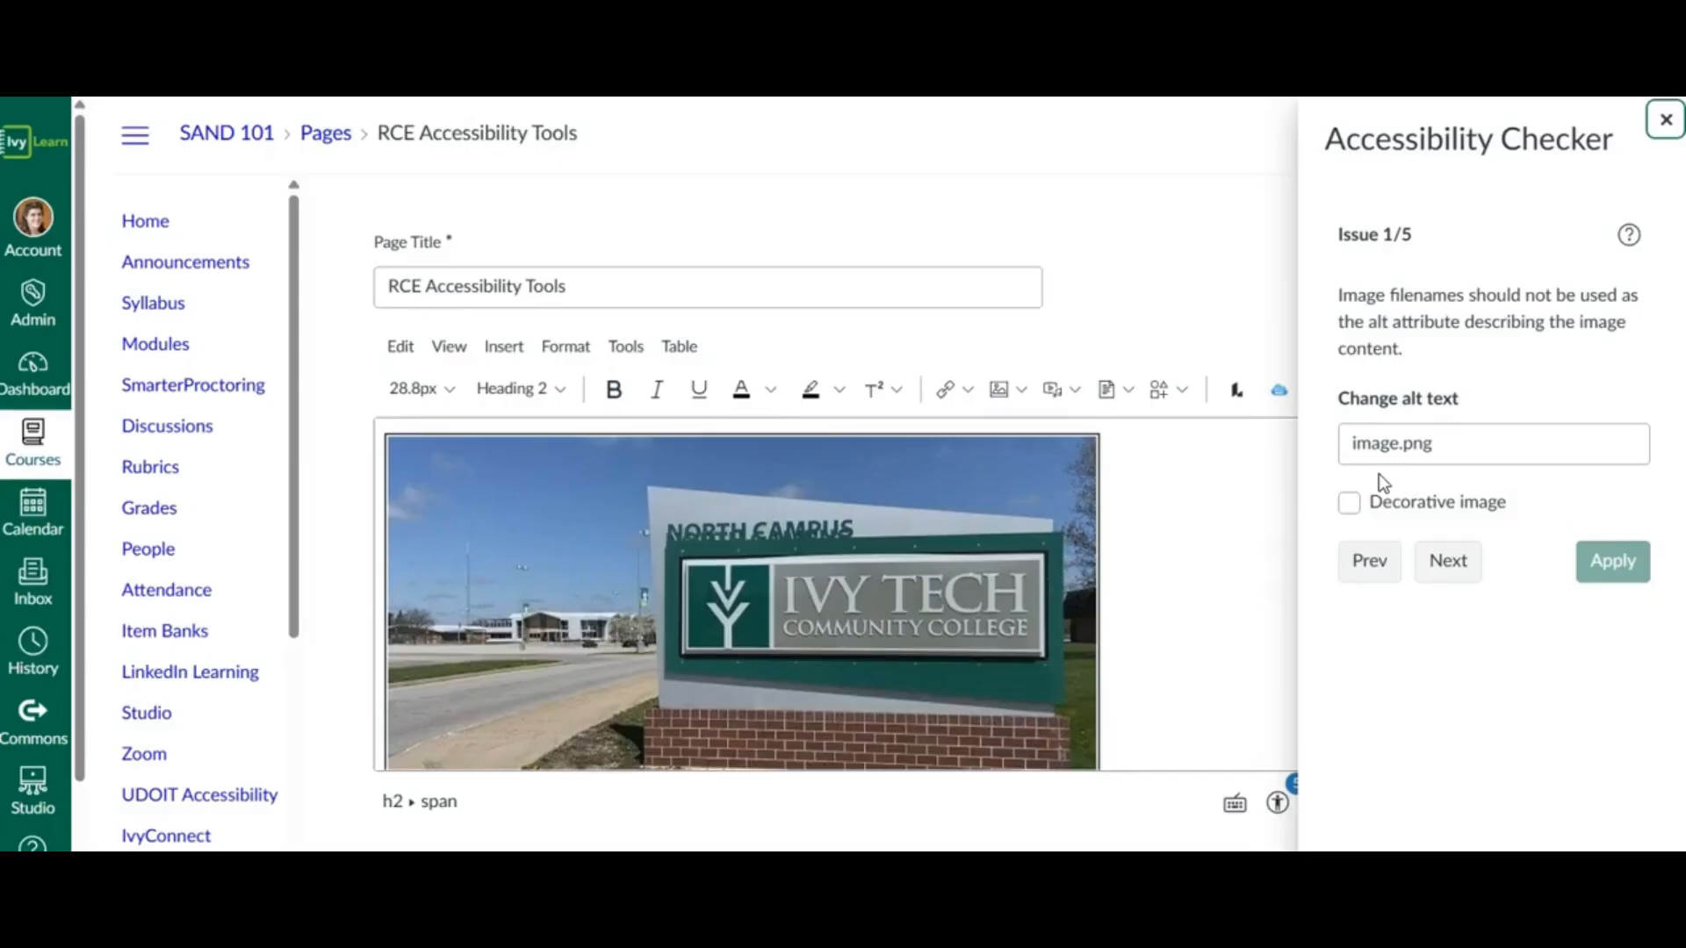
pyautogui.doubleClick(1444, 444)
pyautogui.tripleClick(1445, 443)
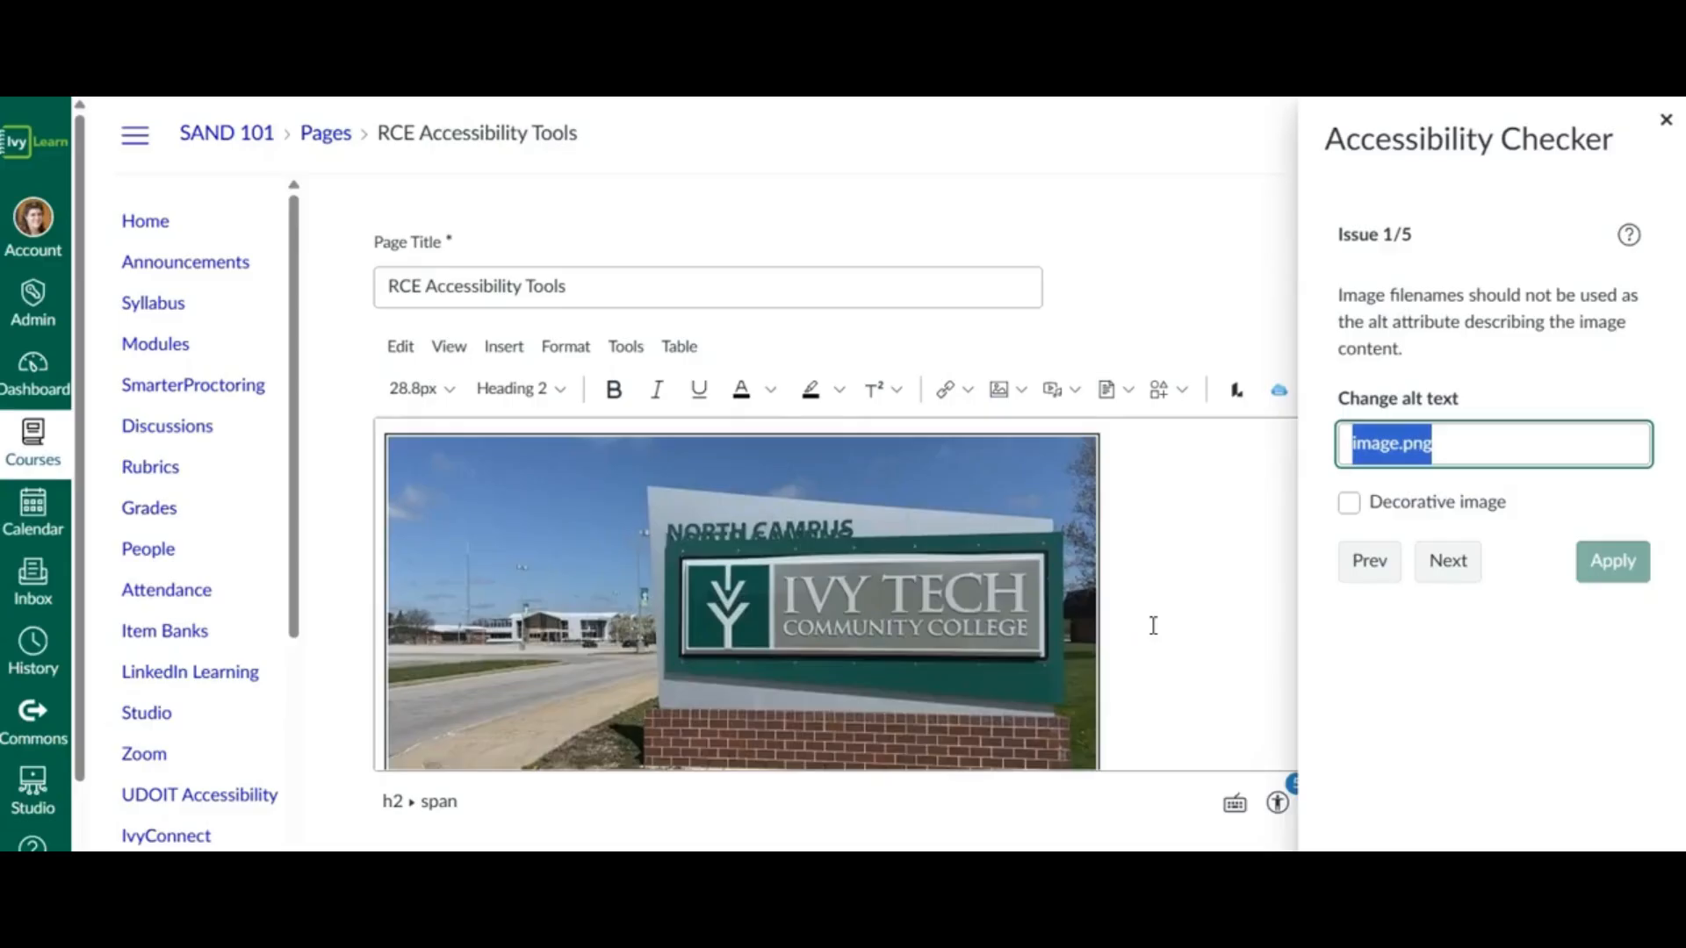
pyautogui.hotkey('ctrl', 'v')
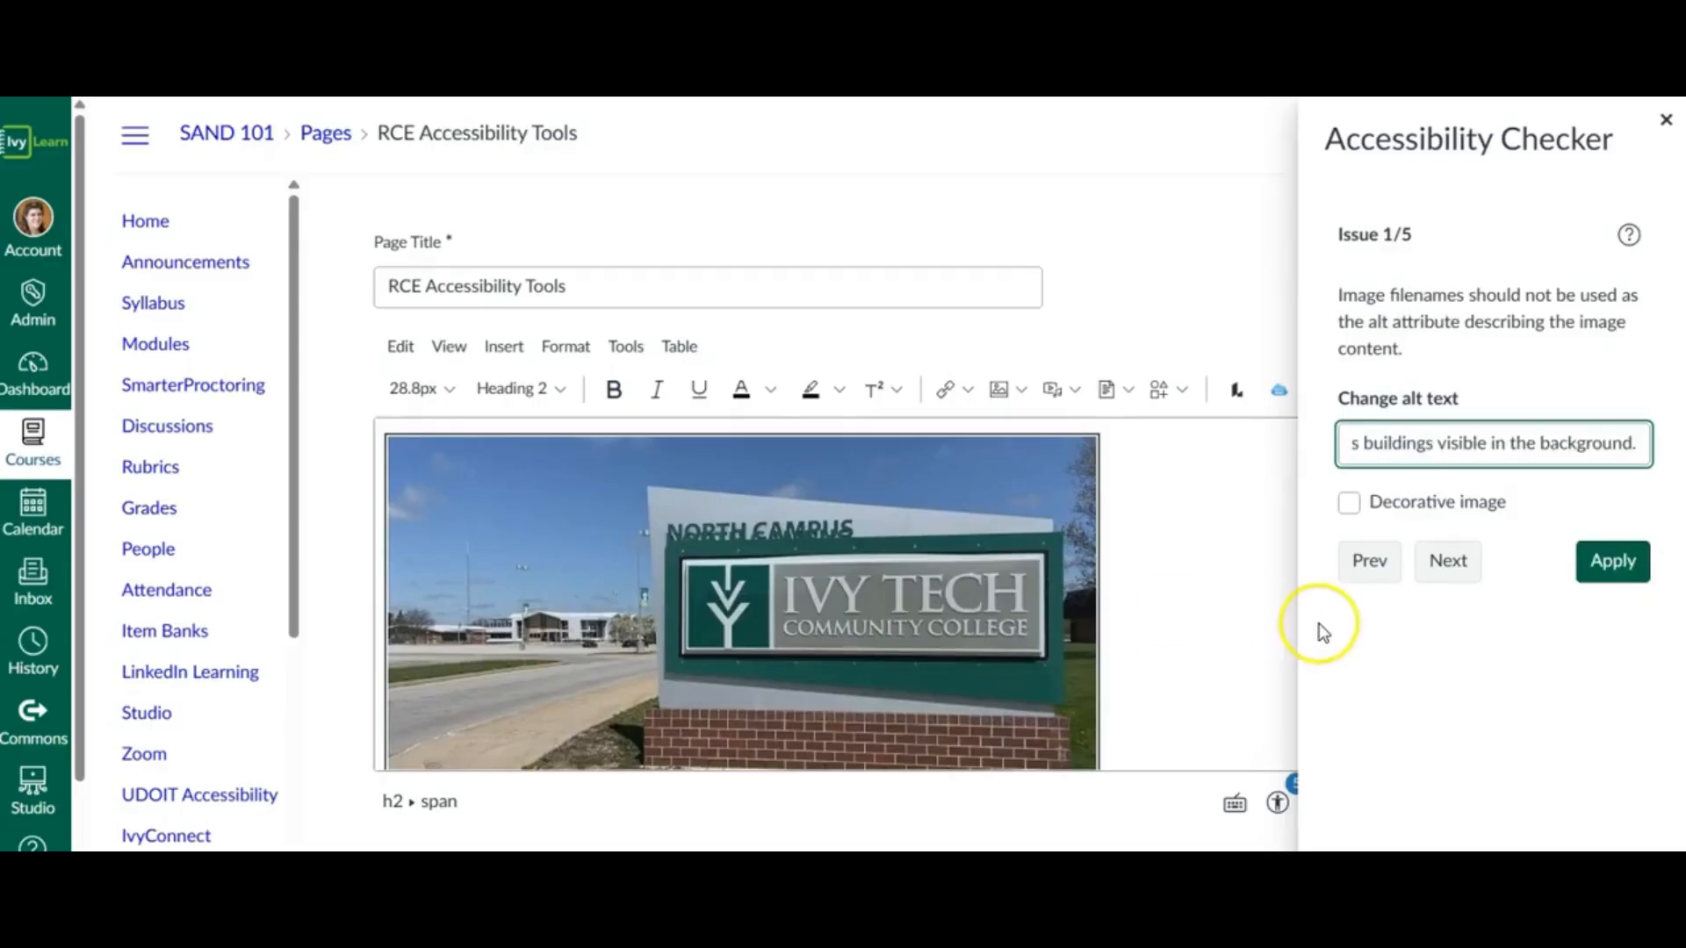
# - Read through the campus sign image's new alt text from start to end and apply it
pyautogui.press('Left')
pyautogui.press('Left')
pyautogui.press('Left')
pyautogui.press('Left')
pyautogui.press('Left')
pyautogui.press('Left')
pyautogui.press('Left')
pyautogui.press('Left')
pyautogui.press('Left')
pyautogui.press('Left')
pyautogui.press('Left')
pyautogui.press('Left')
pyautogui.press('Left')
pyautogui.press('Left')
pyautogui.press('Left')
pyautogui.press('Left')
pyautogui.press('Left')
pyautogui.press('Left')
pyautogui.press('Left')
pyautogui.press('Left')
pyautogui.press('Left')
pyautogui.press('Left')
pyautogui.press('Left')
pyautogui.press('Left')
pyautogui.press('Left')
pyautogui.press('Left')
pyautogui.press('Left')
pyautogui.press('Left')
pyautogui.press('Left')
pyautogui.press('Left')
pyautogui.press('Left')
pyautogui.press('Left')
pyautogui.press('Left')
pyautogui.press('Left')
pyautogui.press('Left')
pyautogui.press('Left')
pyautogui.press('Left')
pyautogui.press('Left')
pyautogui.press('Left')
pyautogui.press('Left')
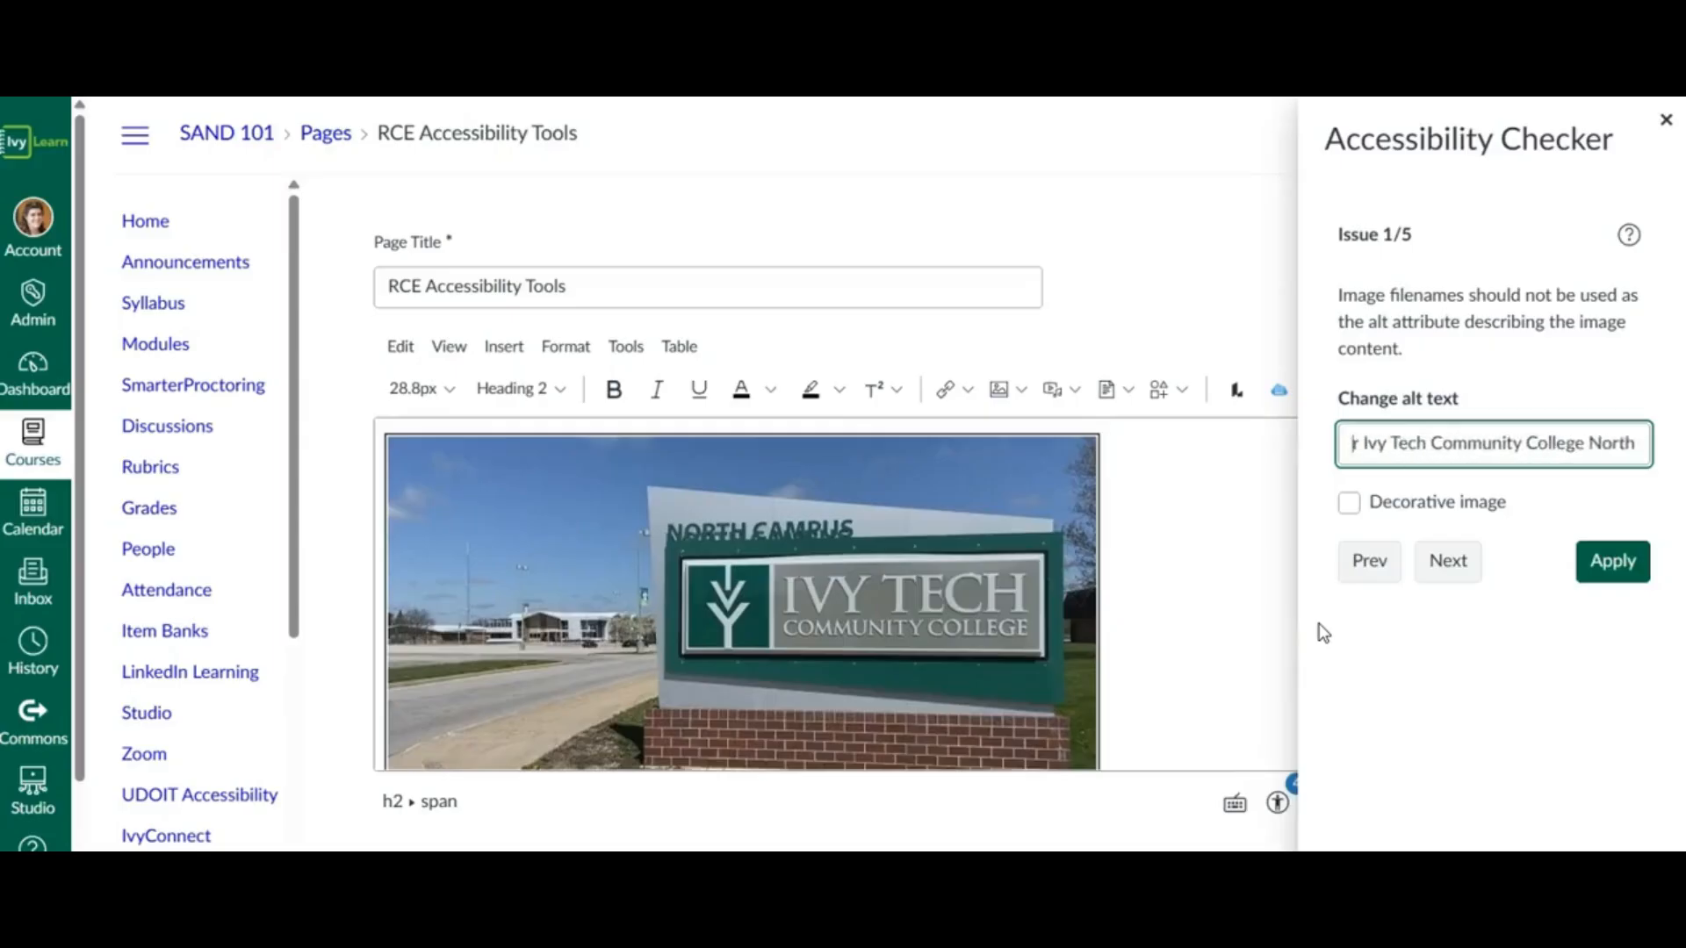
pyautogui.press('Right')
pyautogui.press('Right')
pyautogui.press('Right')
pyautogui.press('Right')
pyautogui.press('Right')
pyautogui.press('Right')
pyautogui.press('Right')
pyautogui.press('Right')
pyautogui.press('Right')
pyautogui.press('Right')
pyautogui.press('Right')
pyautogui.press('Right')
pyautogui.press('Right')
pyautogui.press('Right')
pyautogui.press('Right')
pyautogui.press('Right')
pyautogui.press('Right')
pyautogui.press('Right')
pyautogui.press('Right')
pyautogui.press('Right')
pyautogui.press('Right')
pyautogui.press('Right')
pyautogui.press('Right')
pyautogui.press('Right')
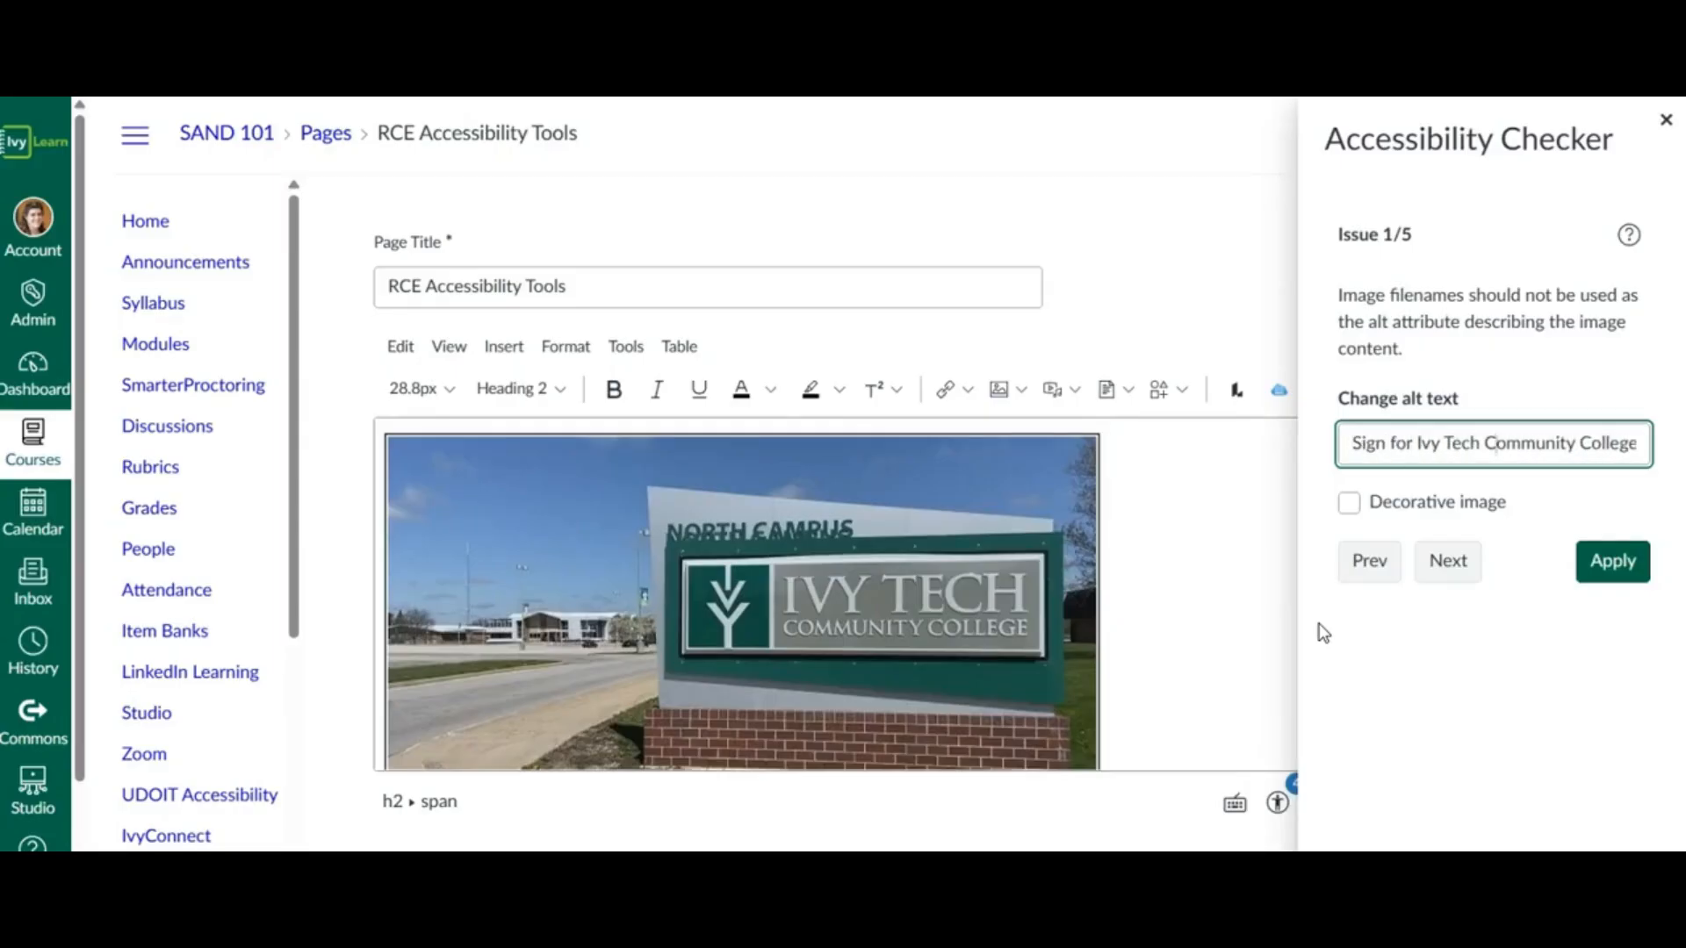
pyautogui.press('Right')
pyautogui.press('Right')
pyautogui.press('Right')
pyautogui.press('Right')
pyautogui.press('Right')
pyautogui.press('Right')
pyautogui.press('Right')
pyautogui.press('Right')
pyautogui.press('Right')
pyautogui.press('Right')
pyautogui.press('Right')
pyautogui.press('Right')
pyautogui.press('Right')
pyautogui.press('Right')
pyautogui.press('Right')
pyautogui.press('Right')
pyautogui.press('Right')
pyautogui.press('Right')
pyautogui.press('Right')
pyautogui.press('Right')
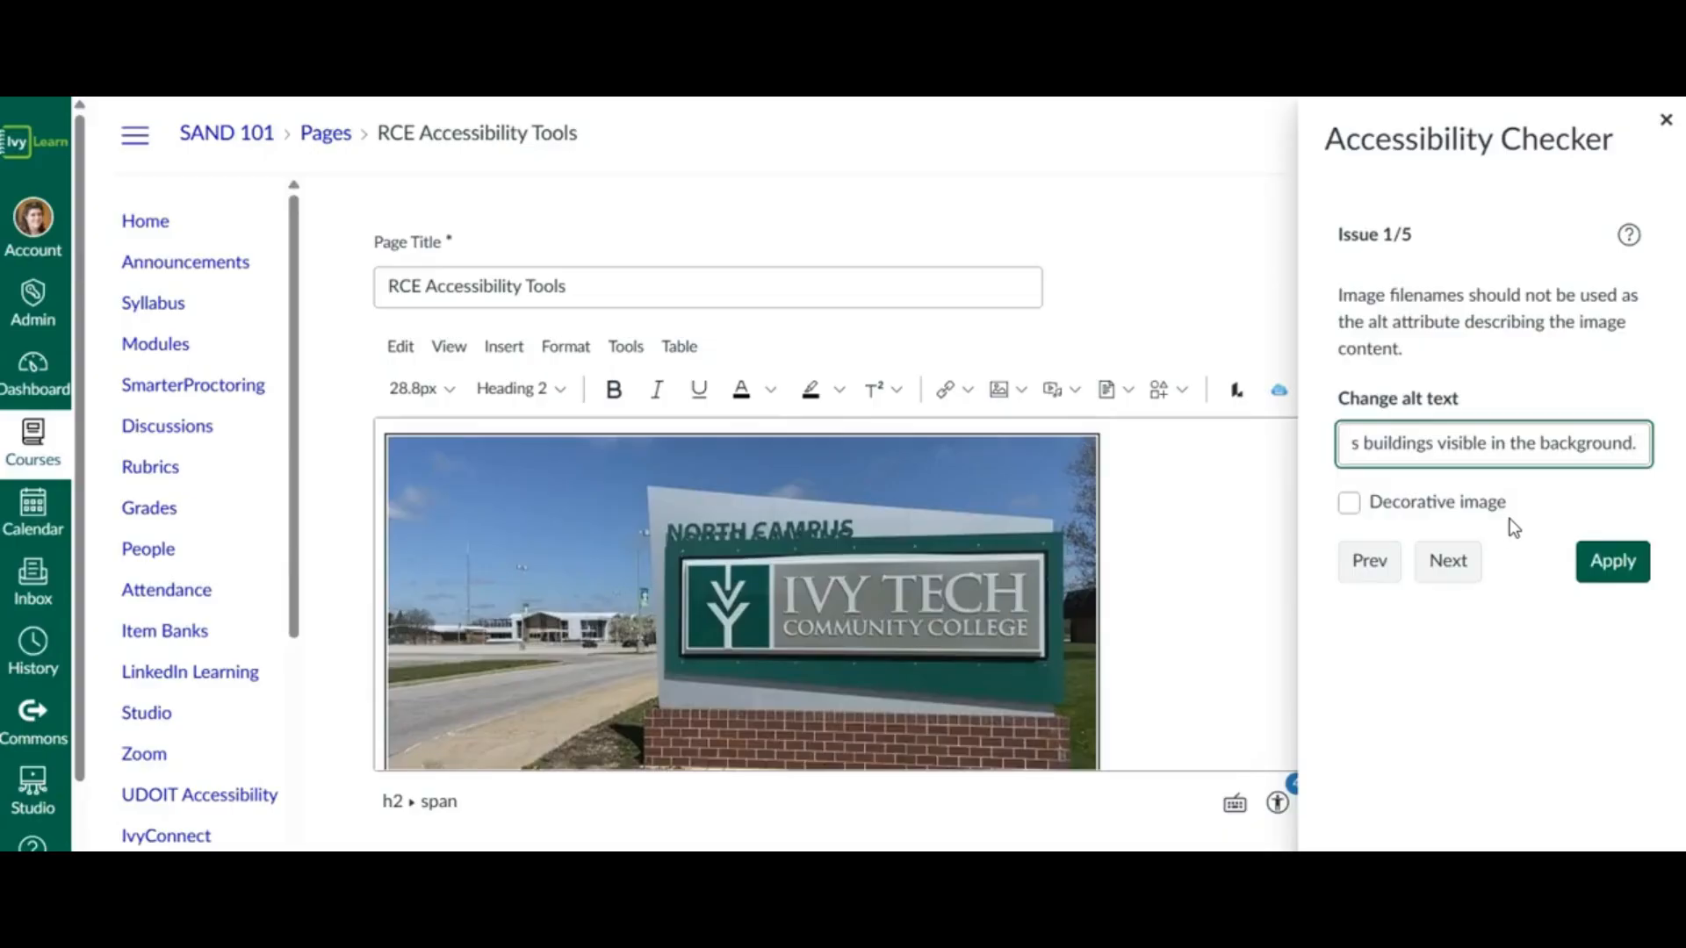
pyautogui.click(1613, 561)
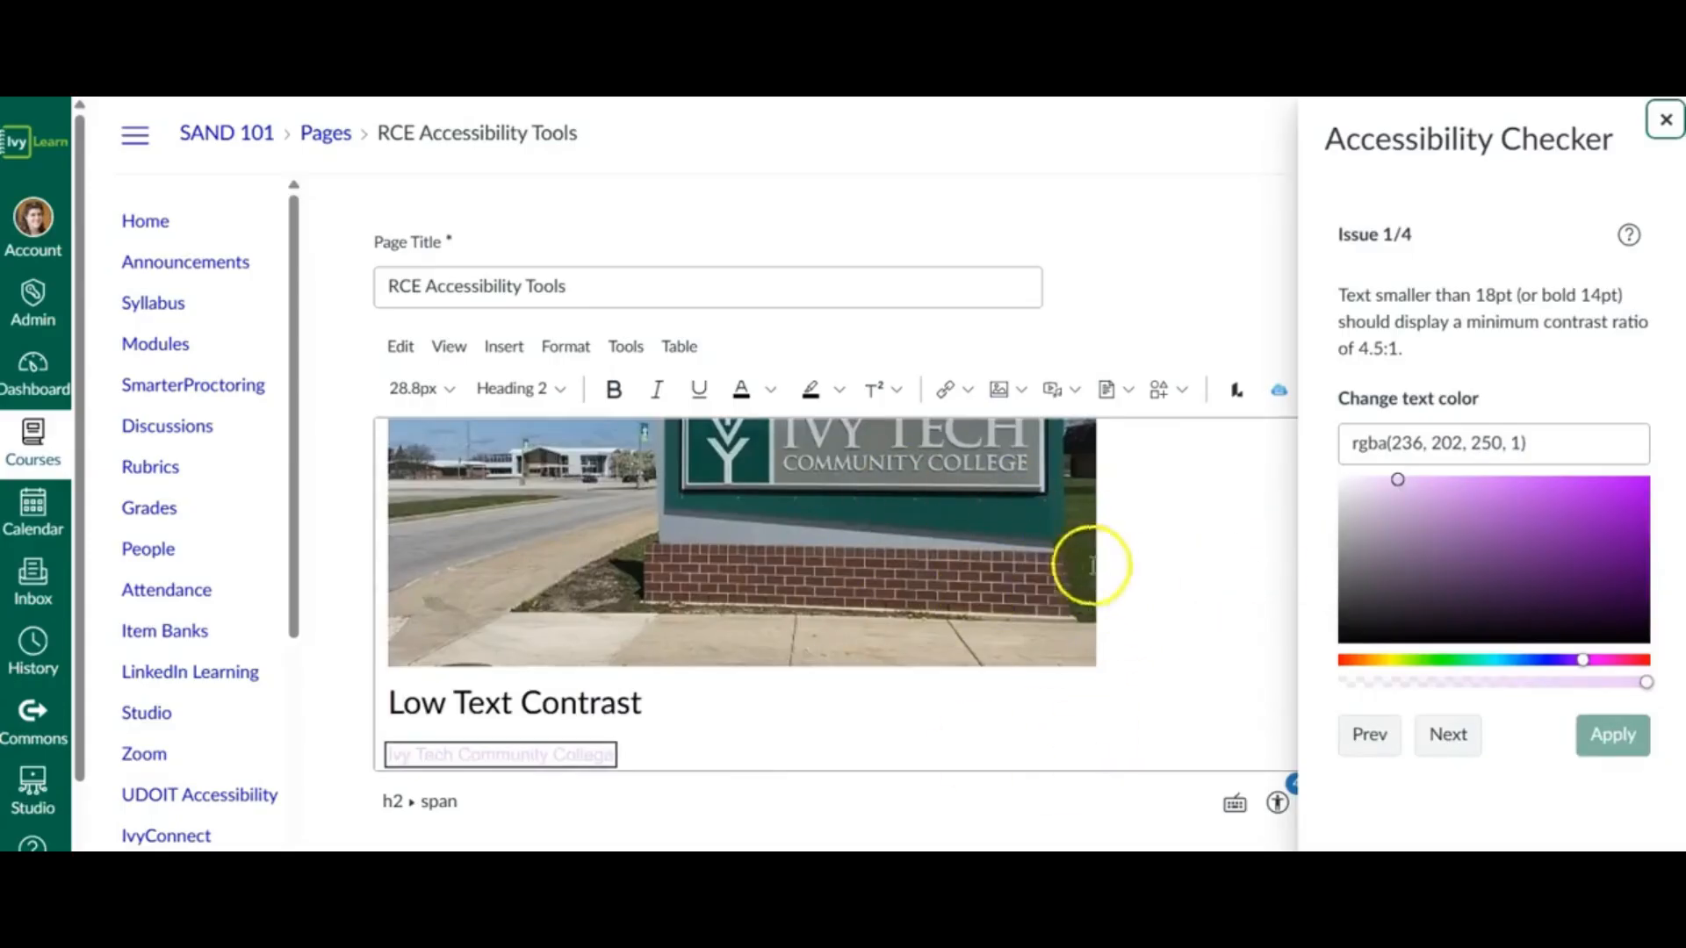
# - Close the Accessibility Checker and reopen it at the remaining issues
pyautogui.click(1667, 124)
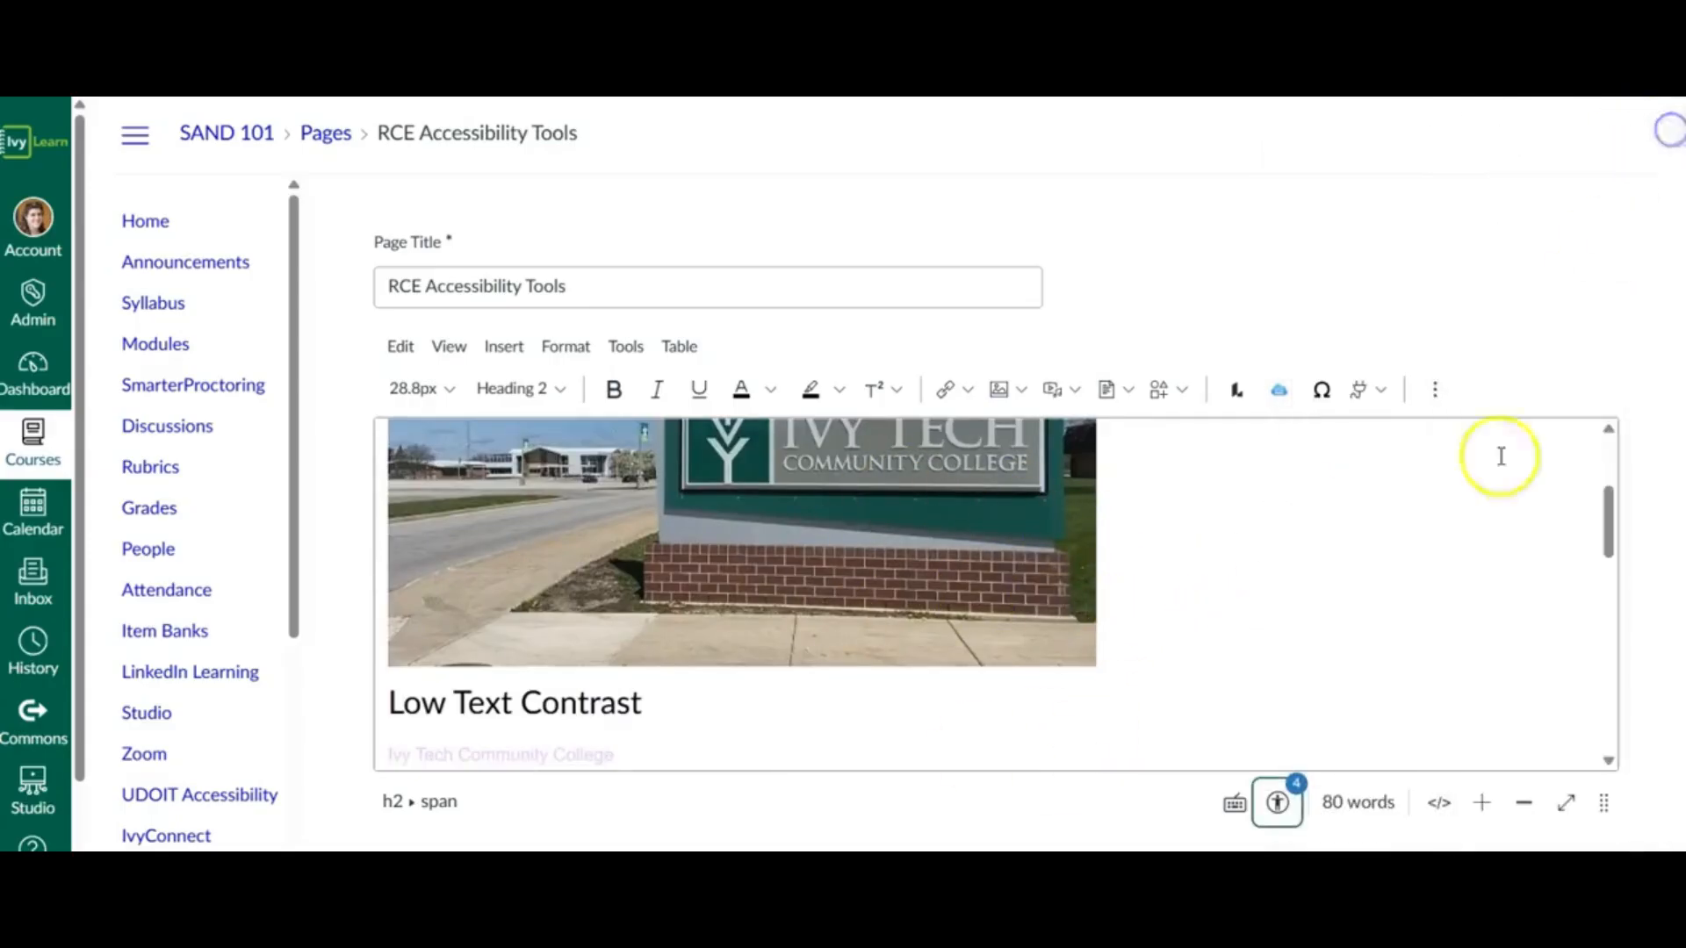
pyautogui.scroll(3, 1222, 649)
pyautogui.scroll(-5, 1220, 648)
pyautogui.click(1275, 795)
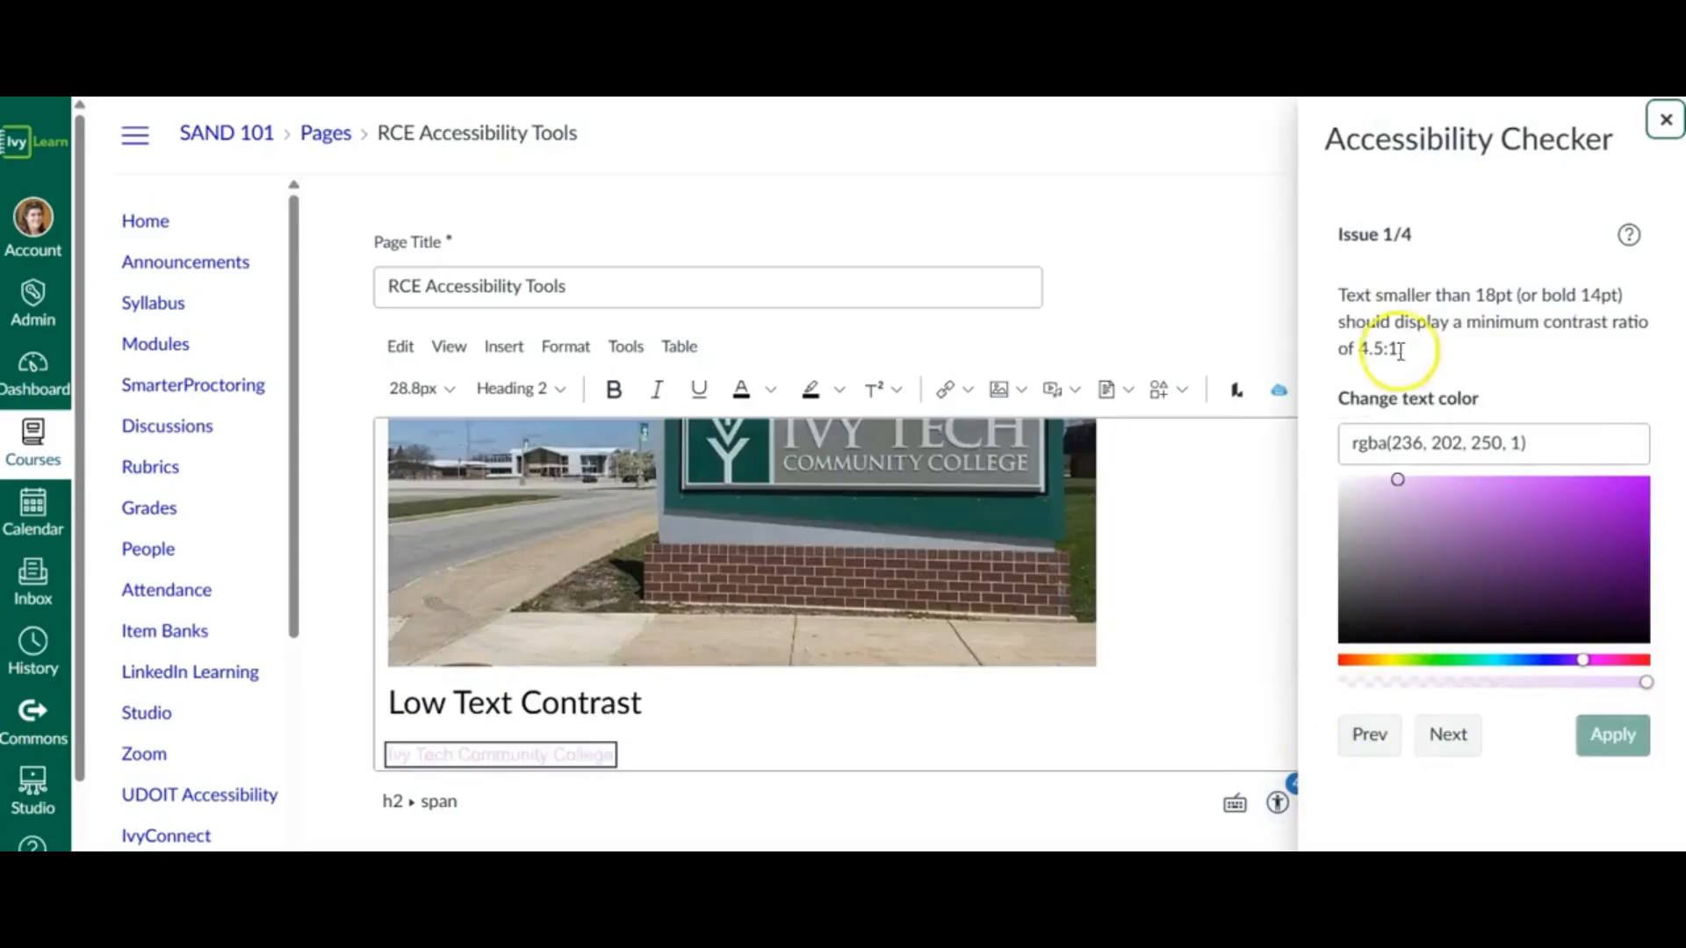
# - Change the low-contrast "Ivy Tech Community College" text colour to rgba(103, 21, 137, 1) and apply the fix
pyautogui.scroll(-1, 1136, 575)
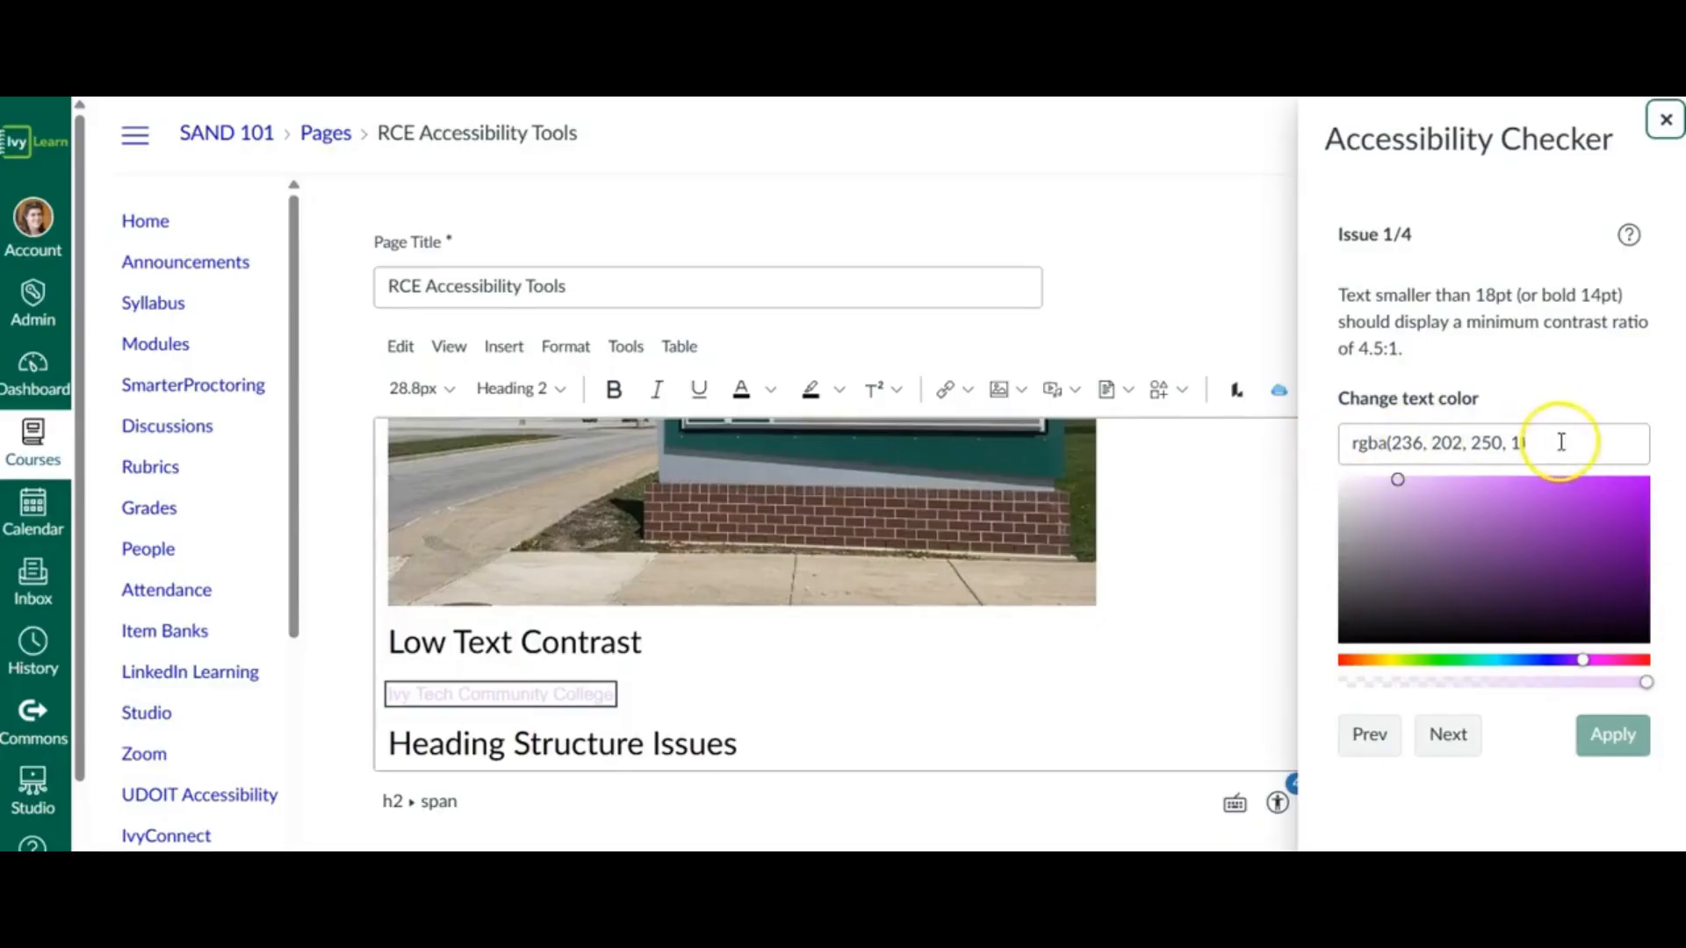
pyautogui.click(1602, 555)
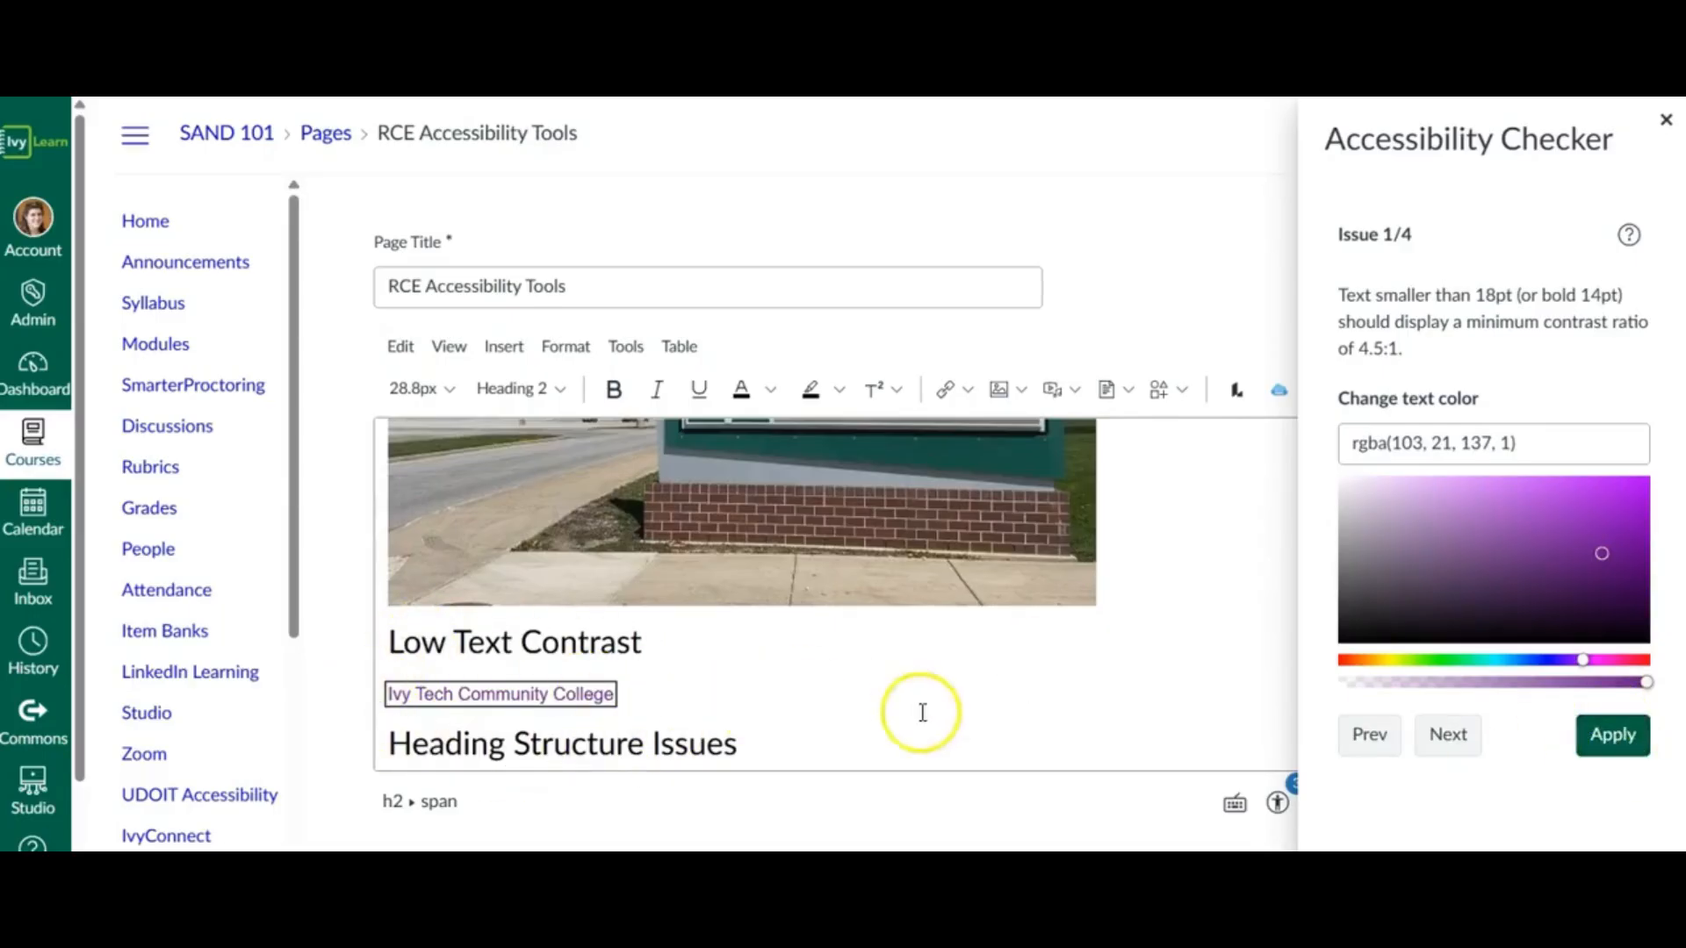
pyautogui.click(1604, 736)
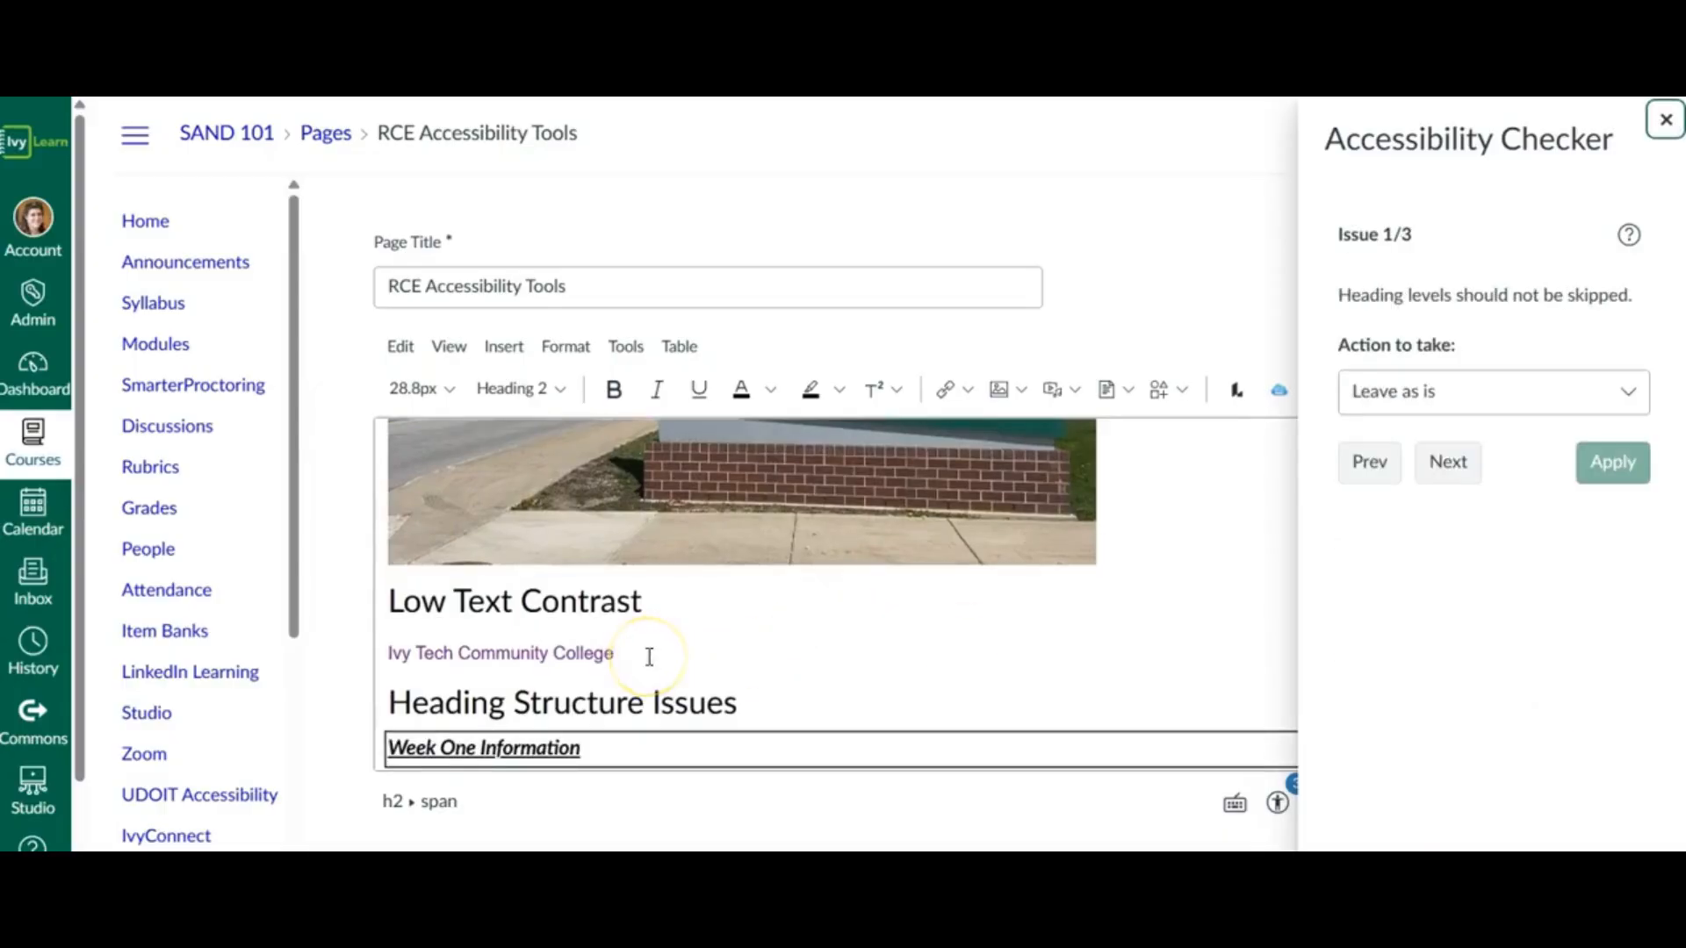
# - Reopen the Accessibility Checker and examine the heading levels of "Heading Structure Issues" and "Week One Information"
pyautogui.click(1665, 121)
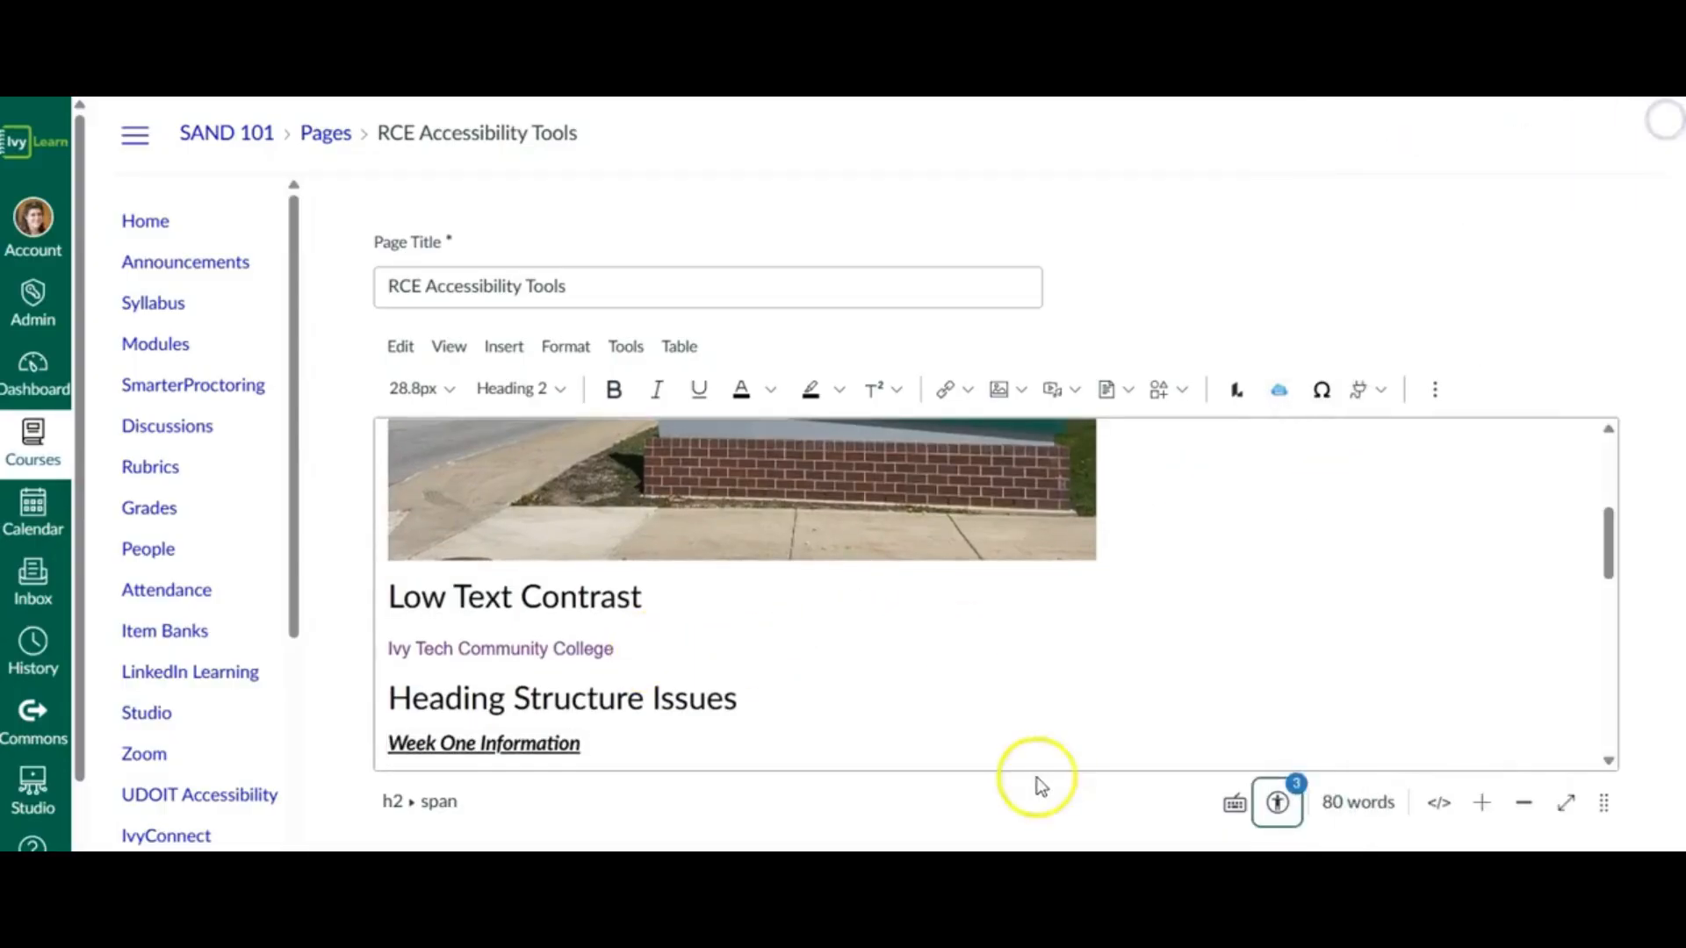
pyautogui.click(1277, 808)
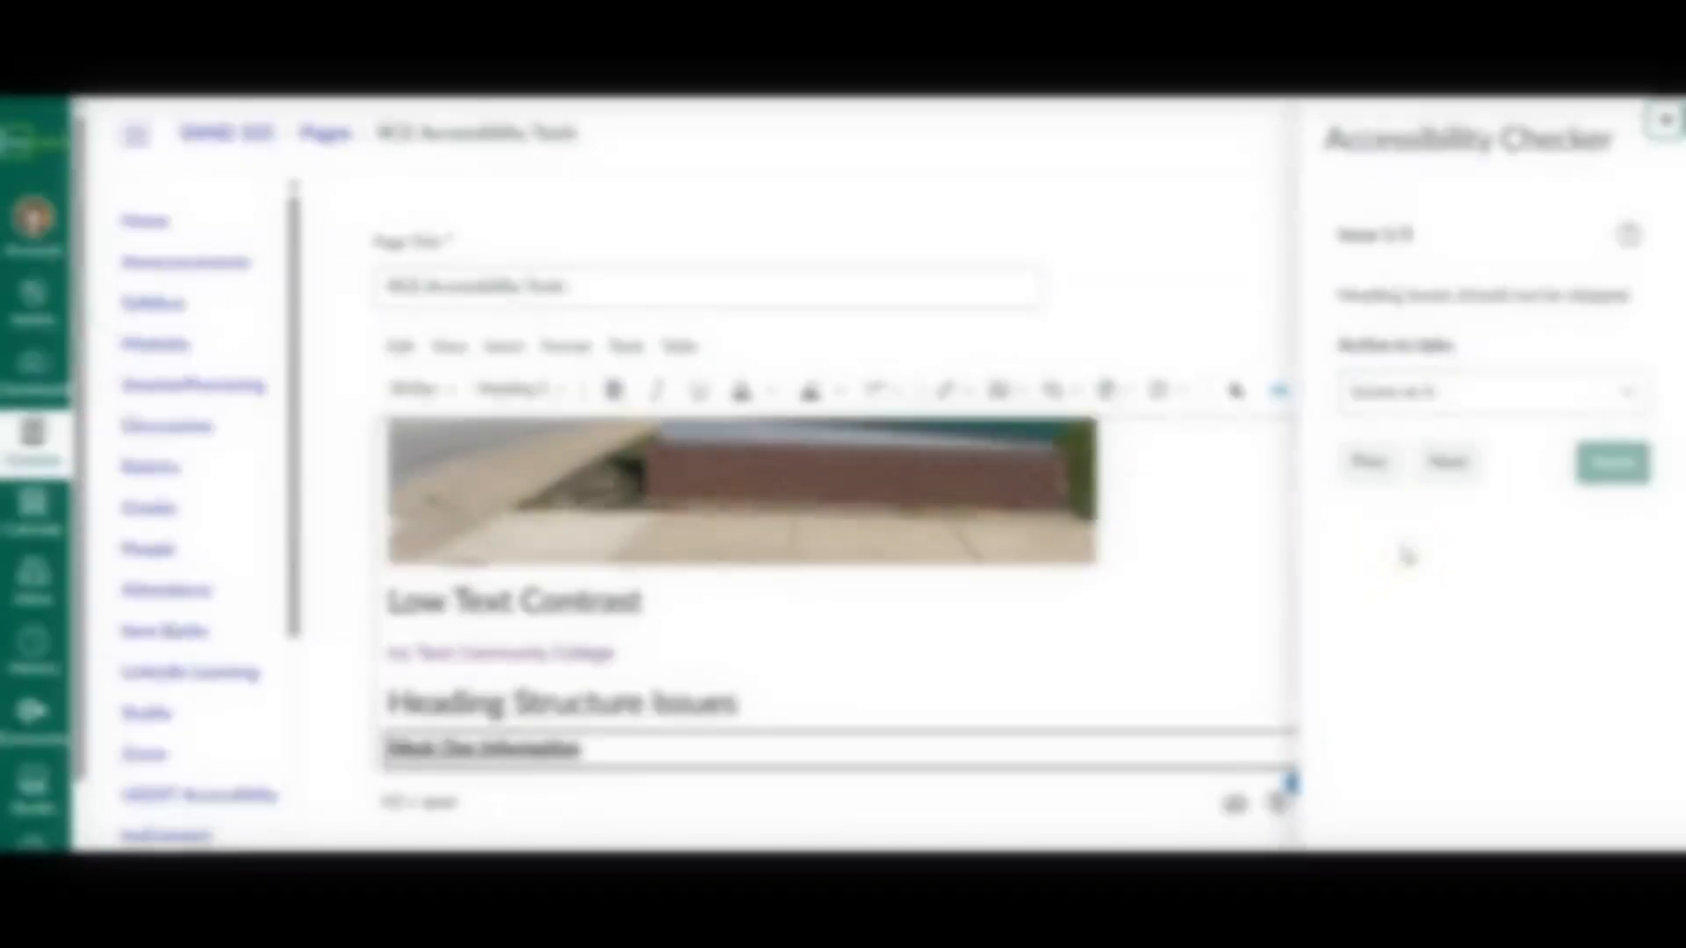
pyautogui.scroll(-2, 1110, 631)
pyautogui.scroll(-1, 1110, 632)
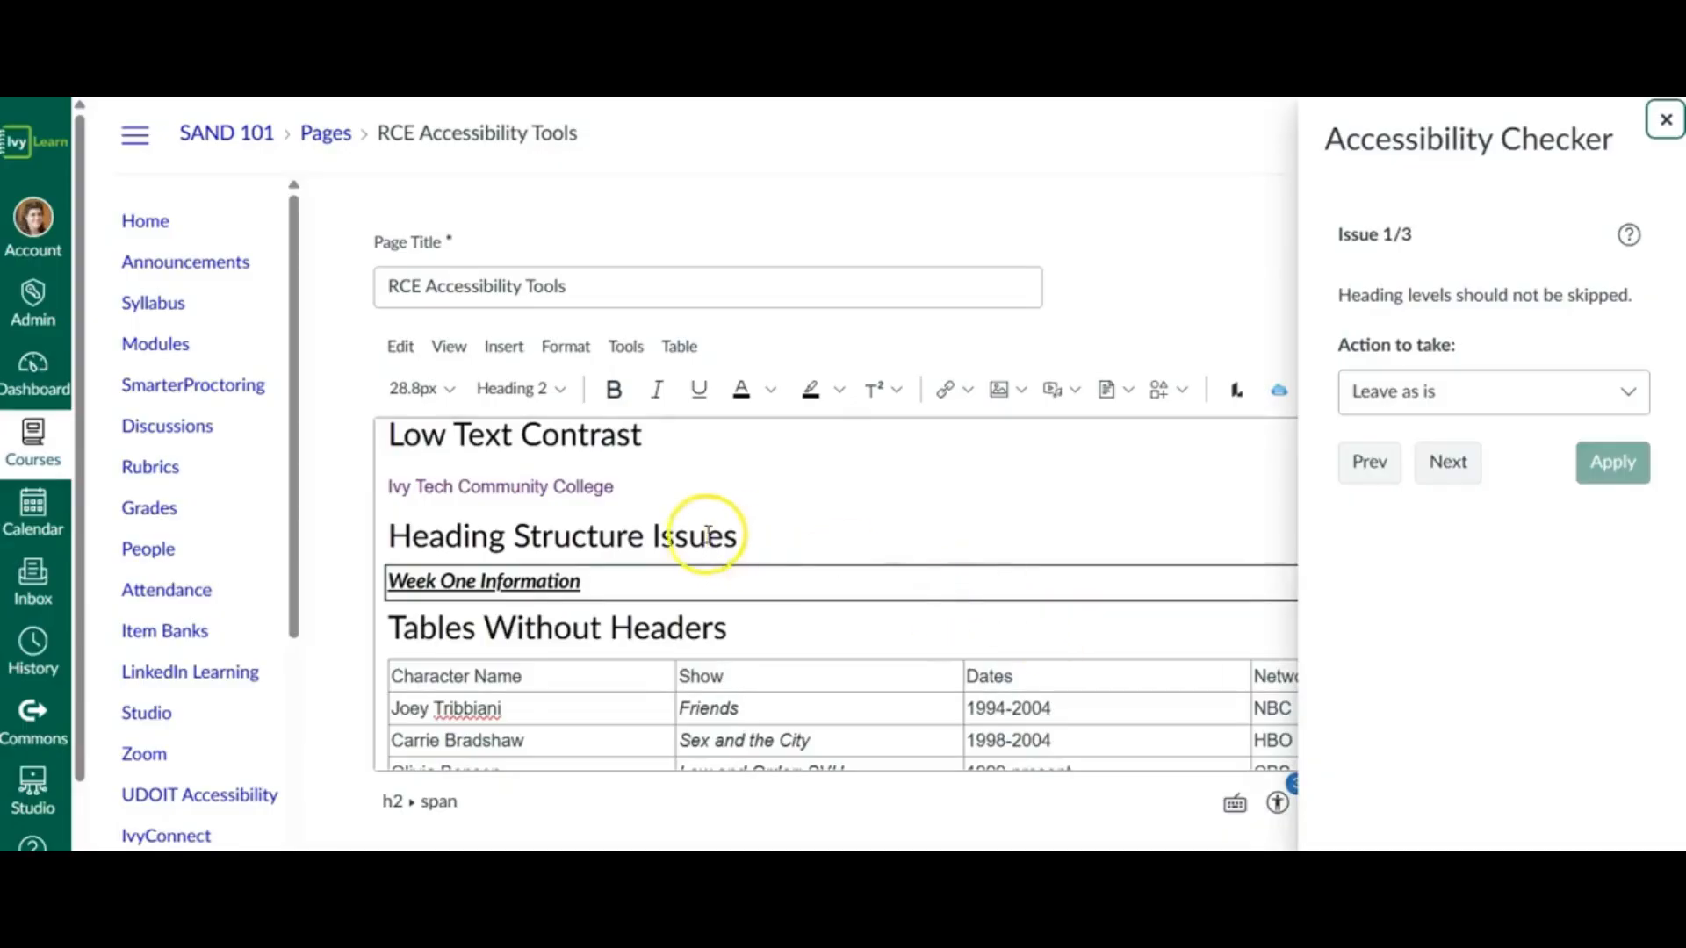
pyautogui.click(654, 535)
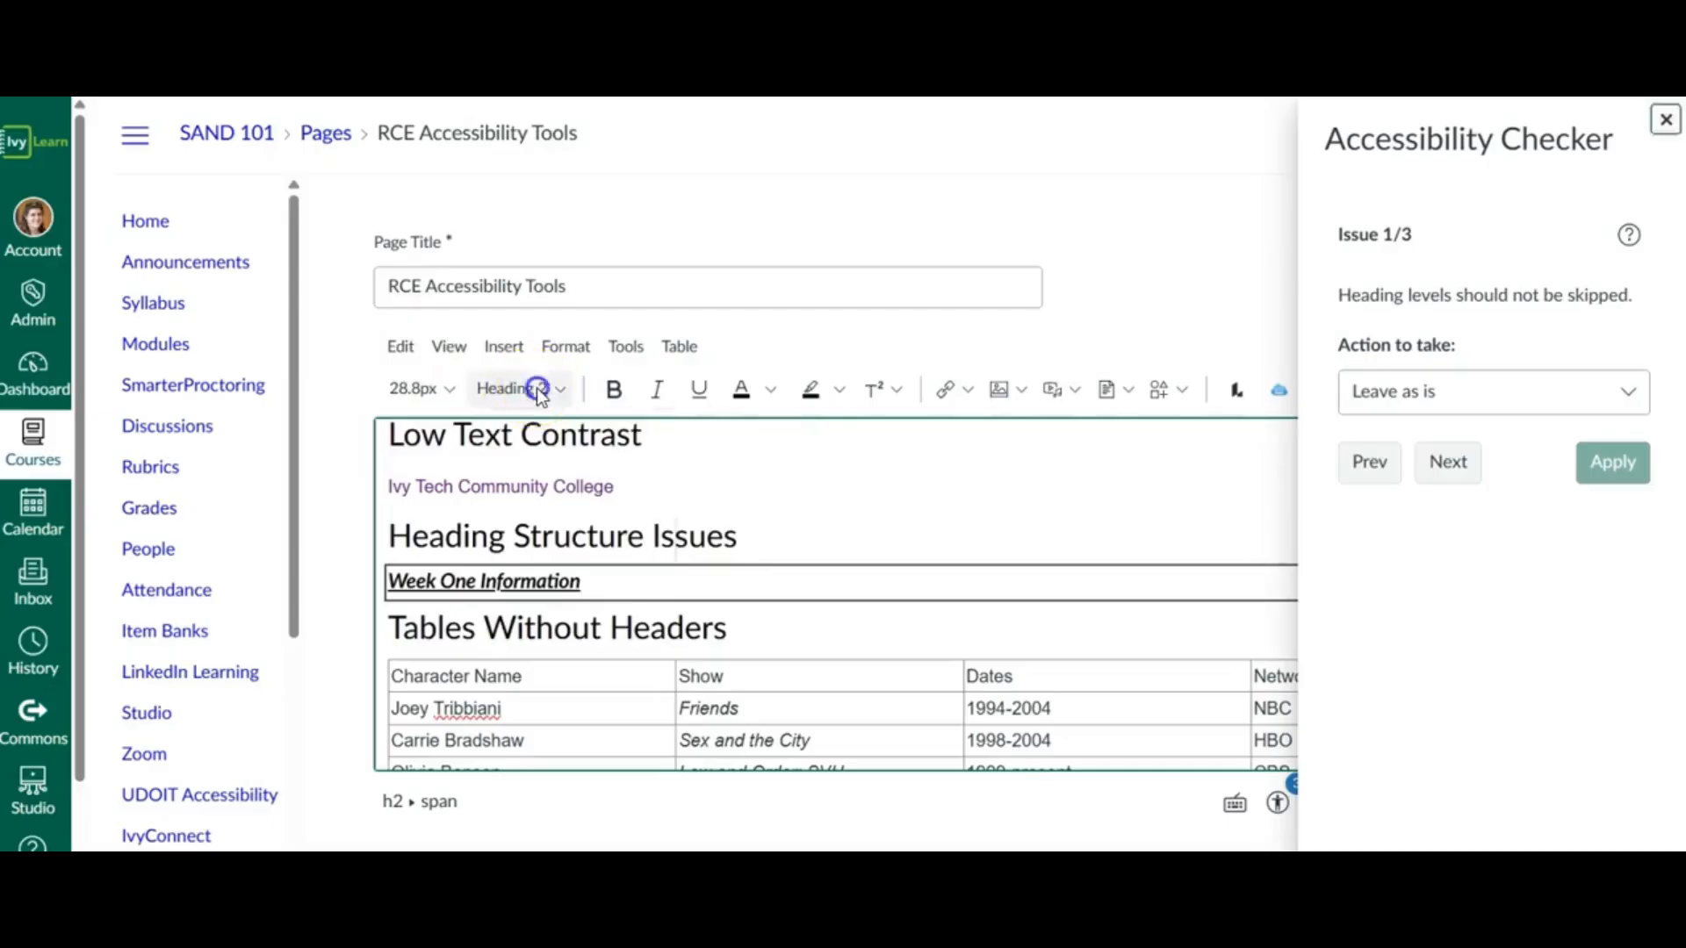
pyautogui.click(535, 388)
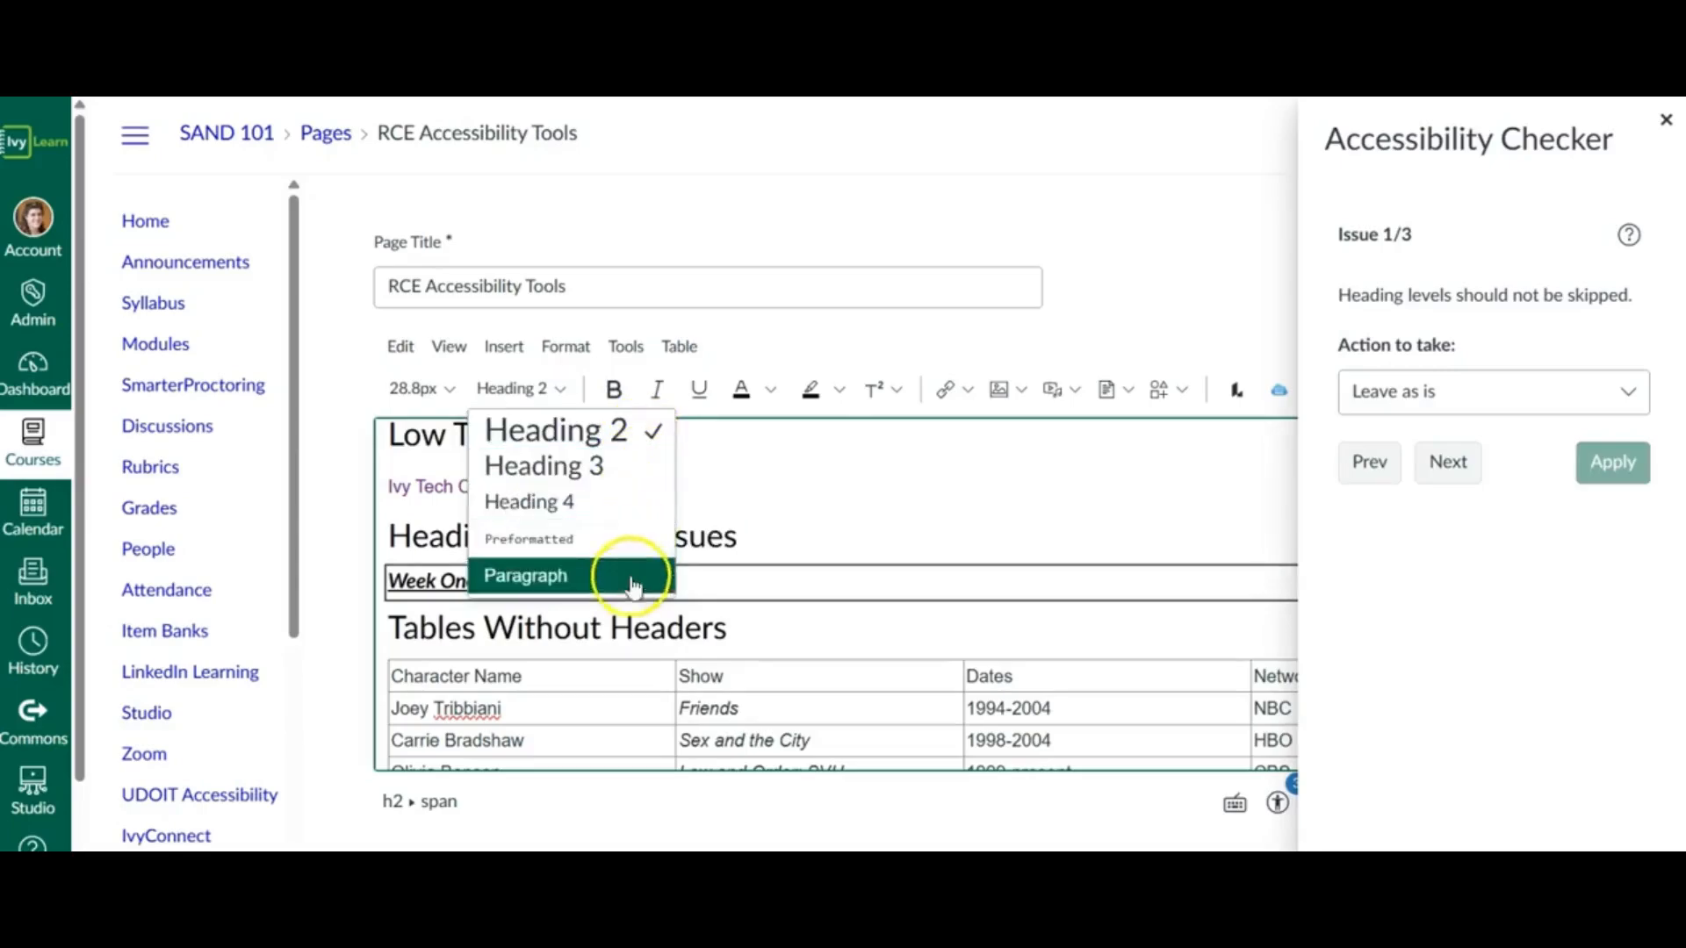
pyautogui.click(560, 389)
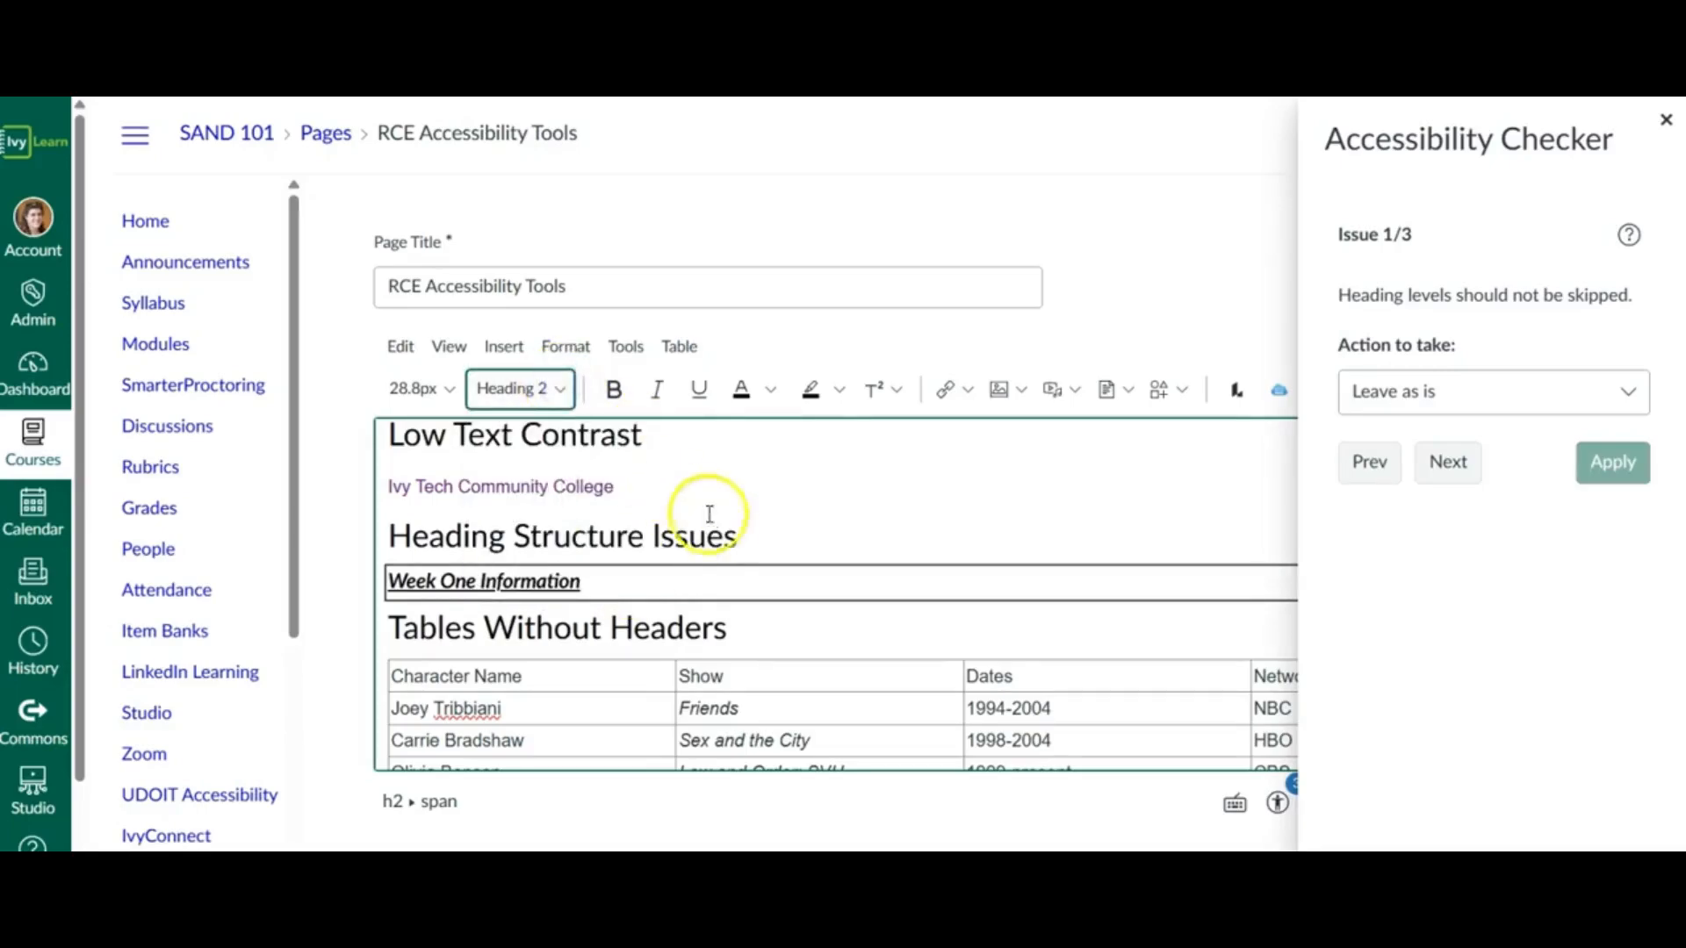
pyautogui.click(427, 539)
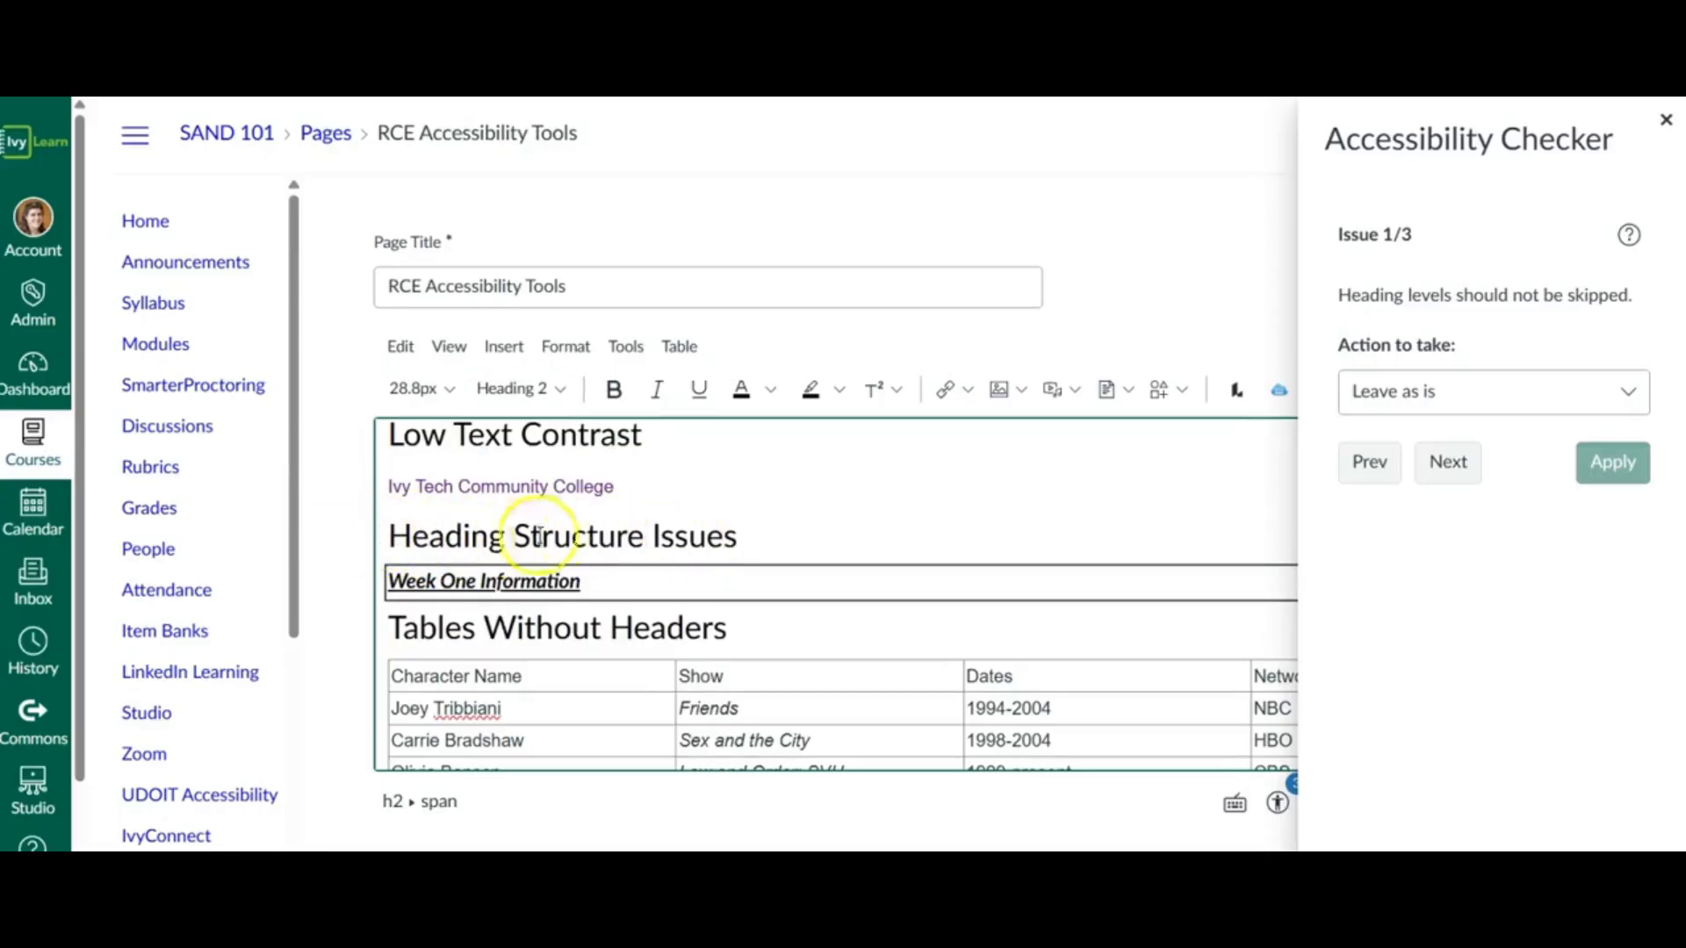
pyautogui.click(556, 582)
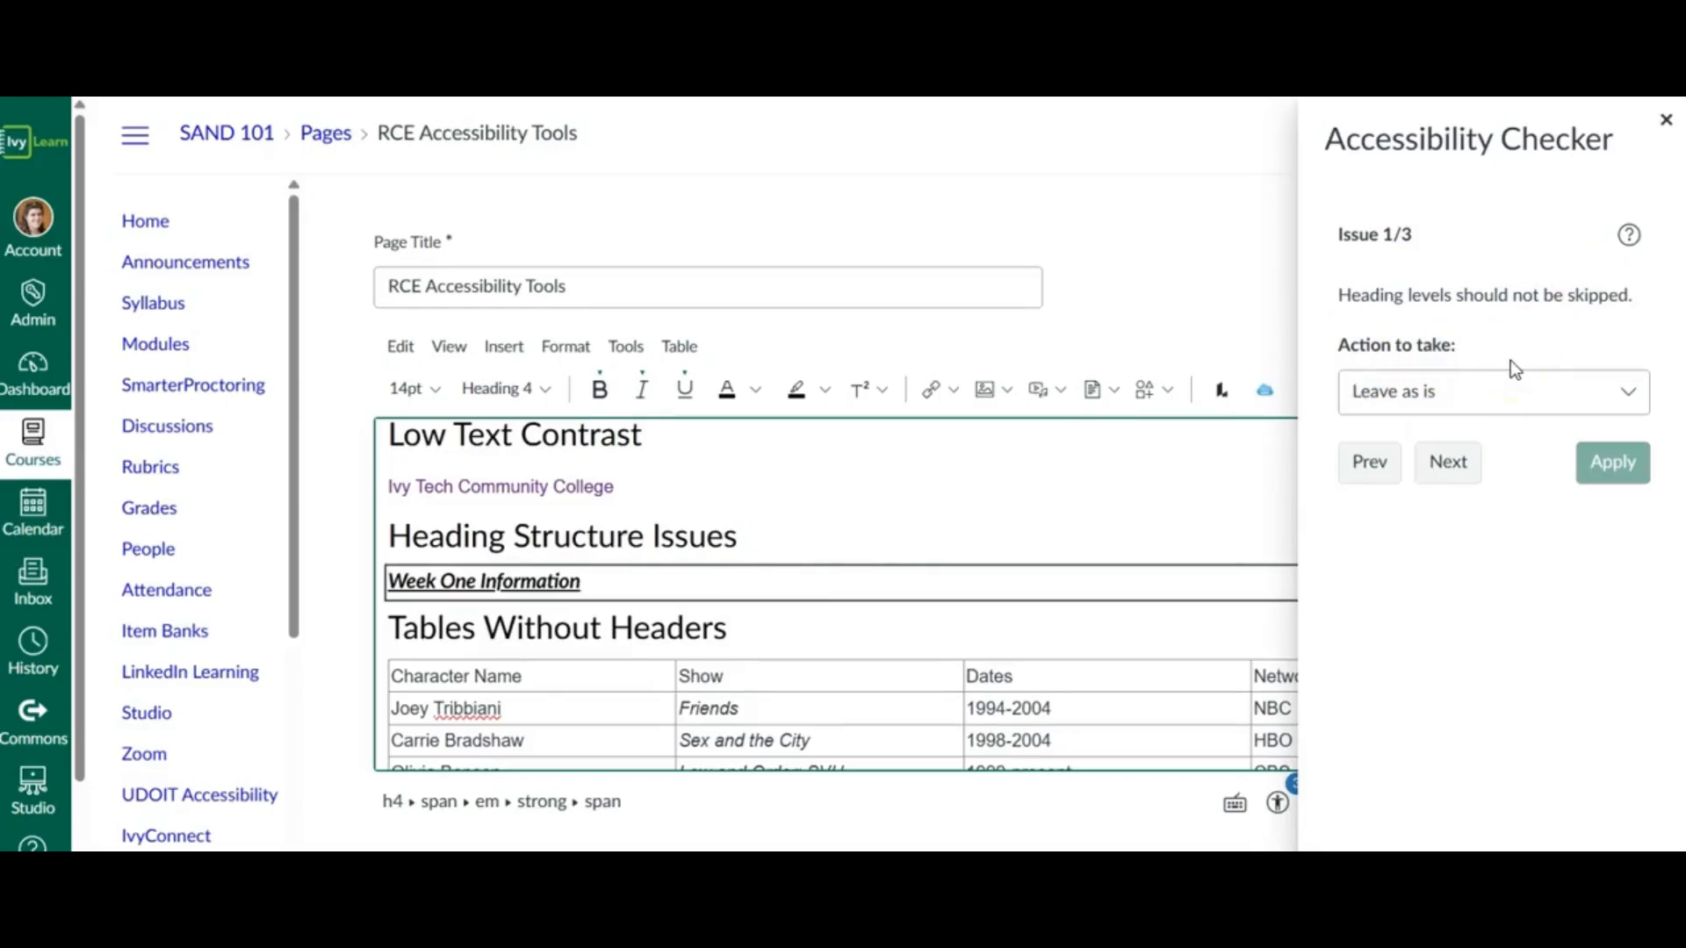
# - Resolve the skipped heading level on "Week One Information" with Fix heading hierarchy and apply it
pyautogui.click(1513, 404)
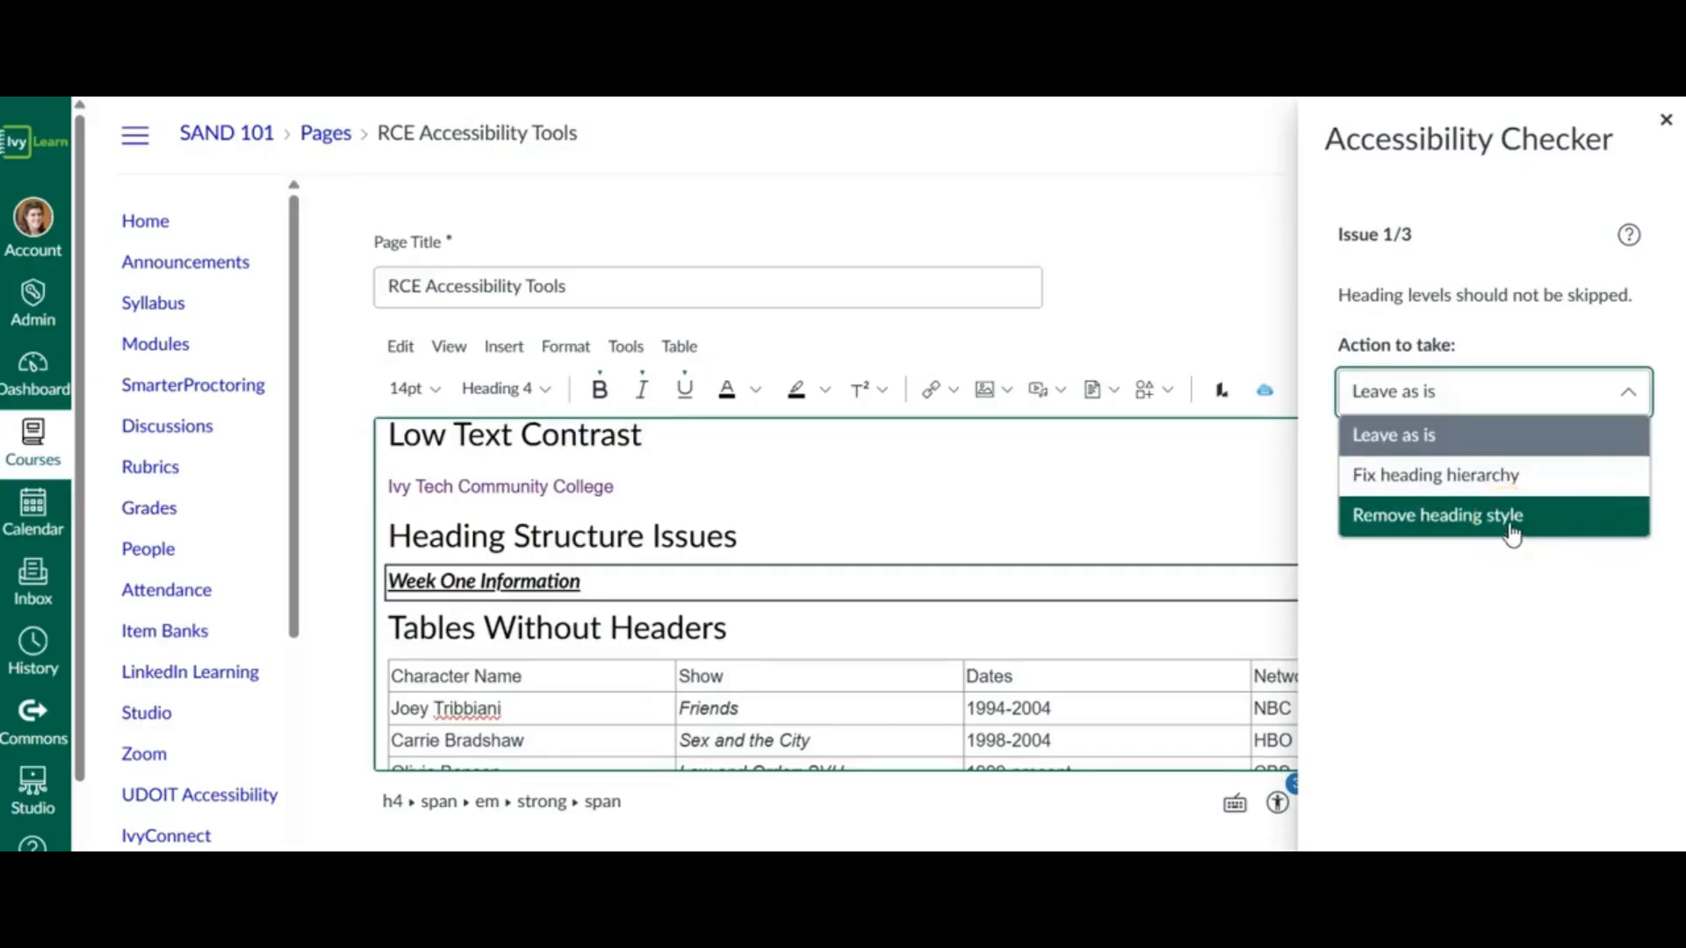
pyautogui.click(1509, 479)
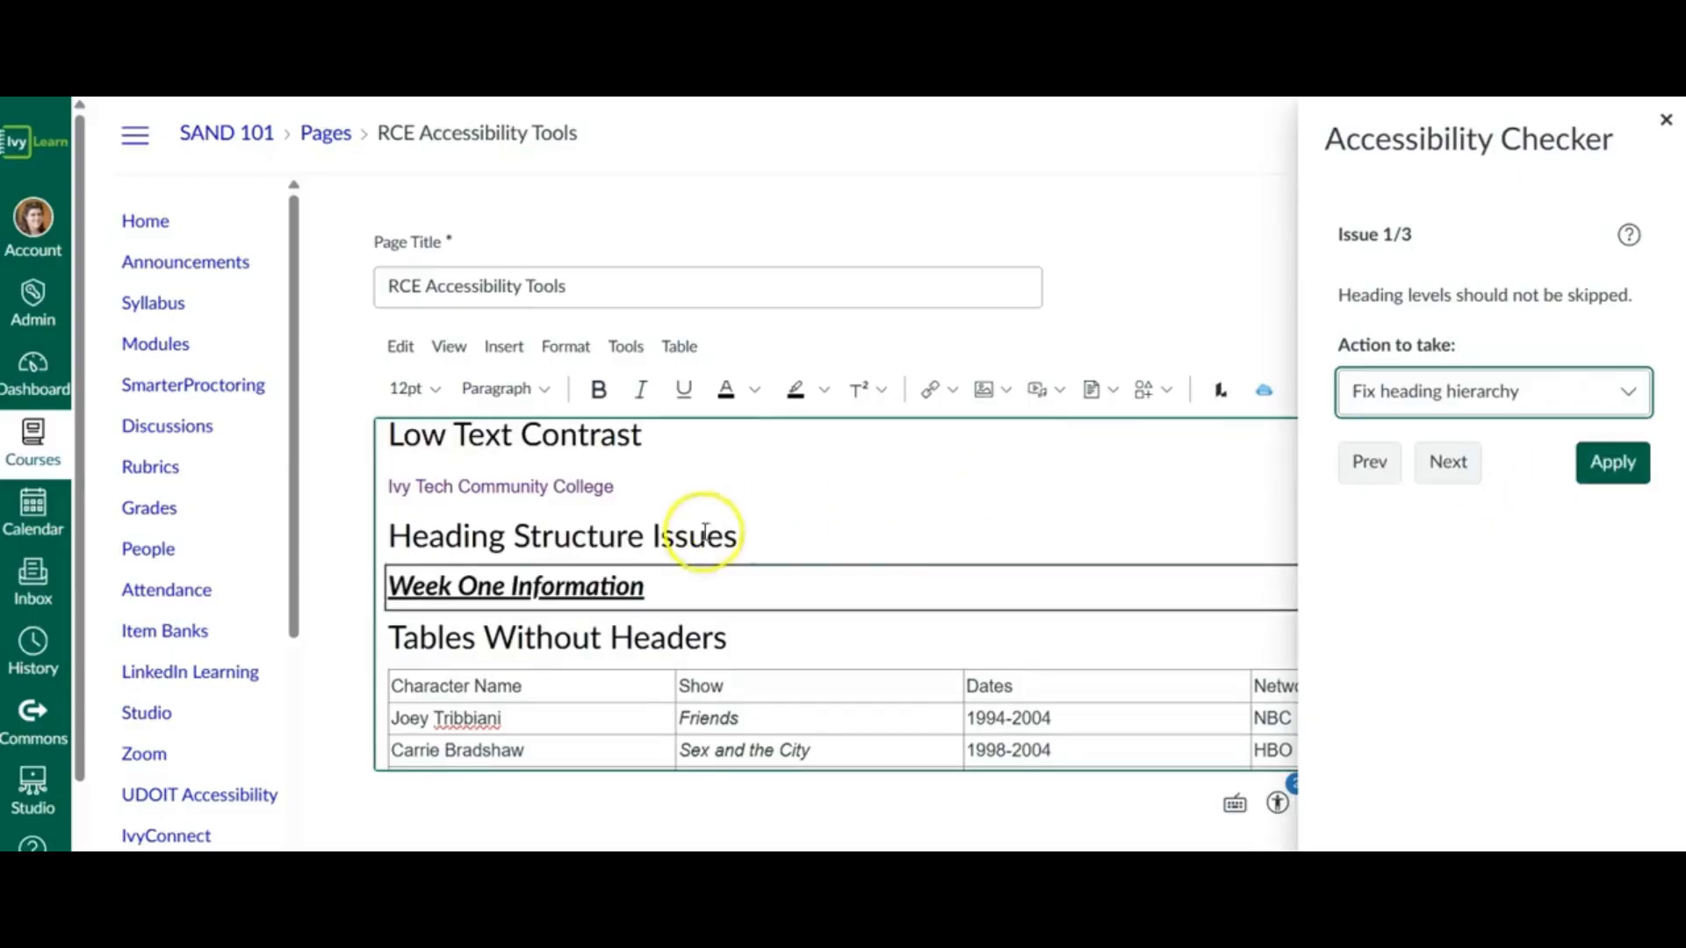
pyautogui.click(630, 587)
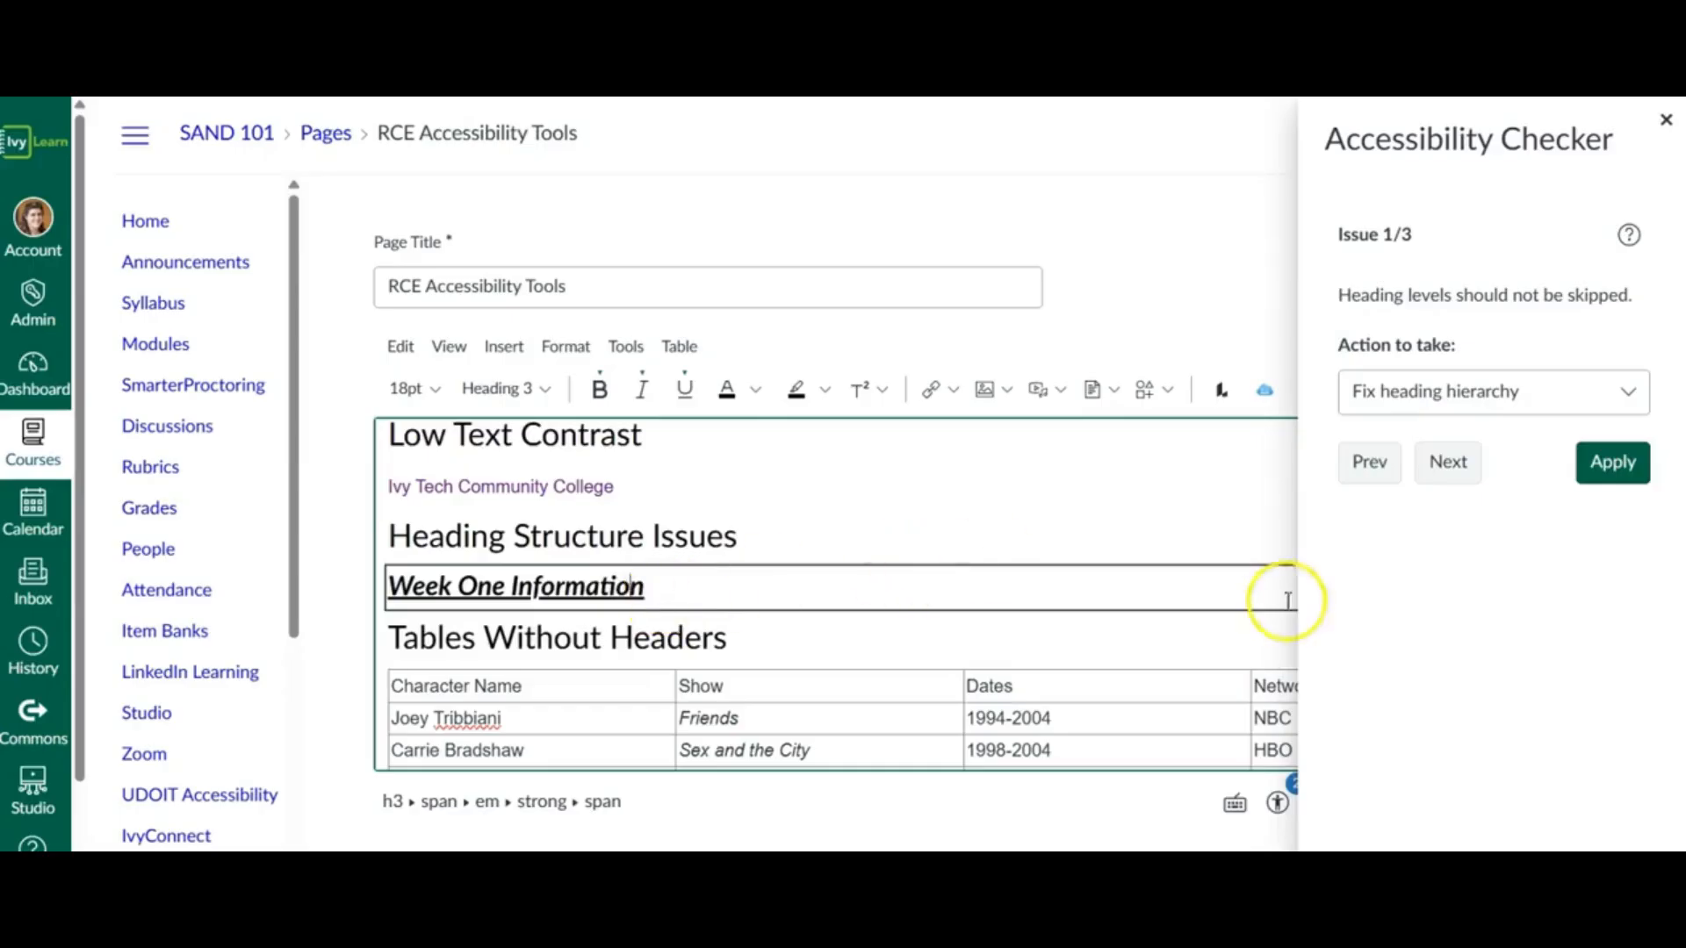
pyautogui.click(1616, 469)
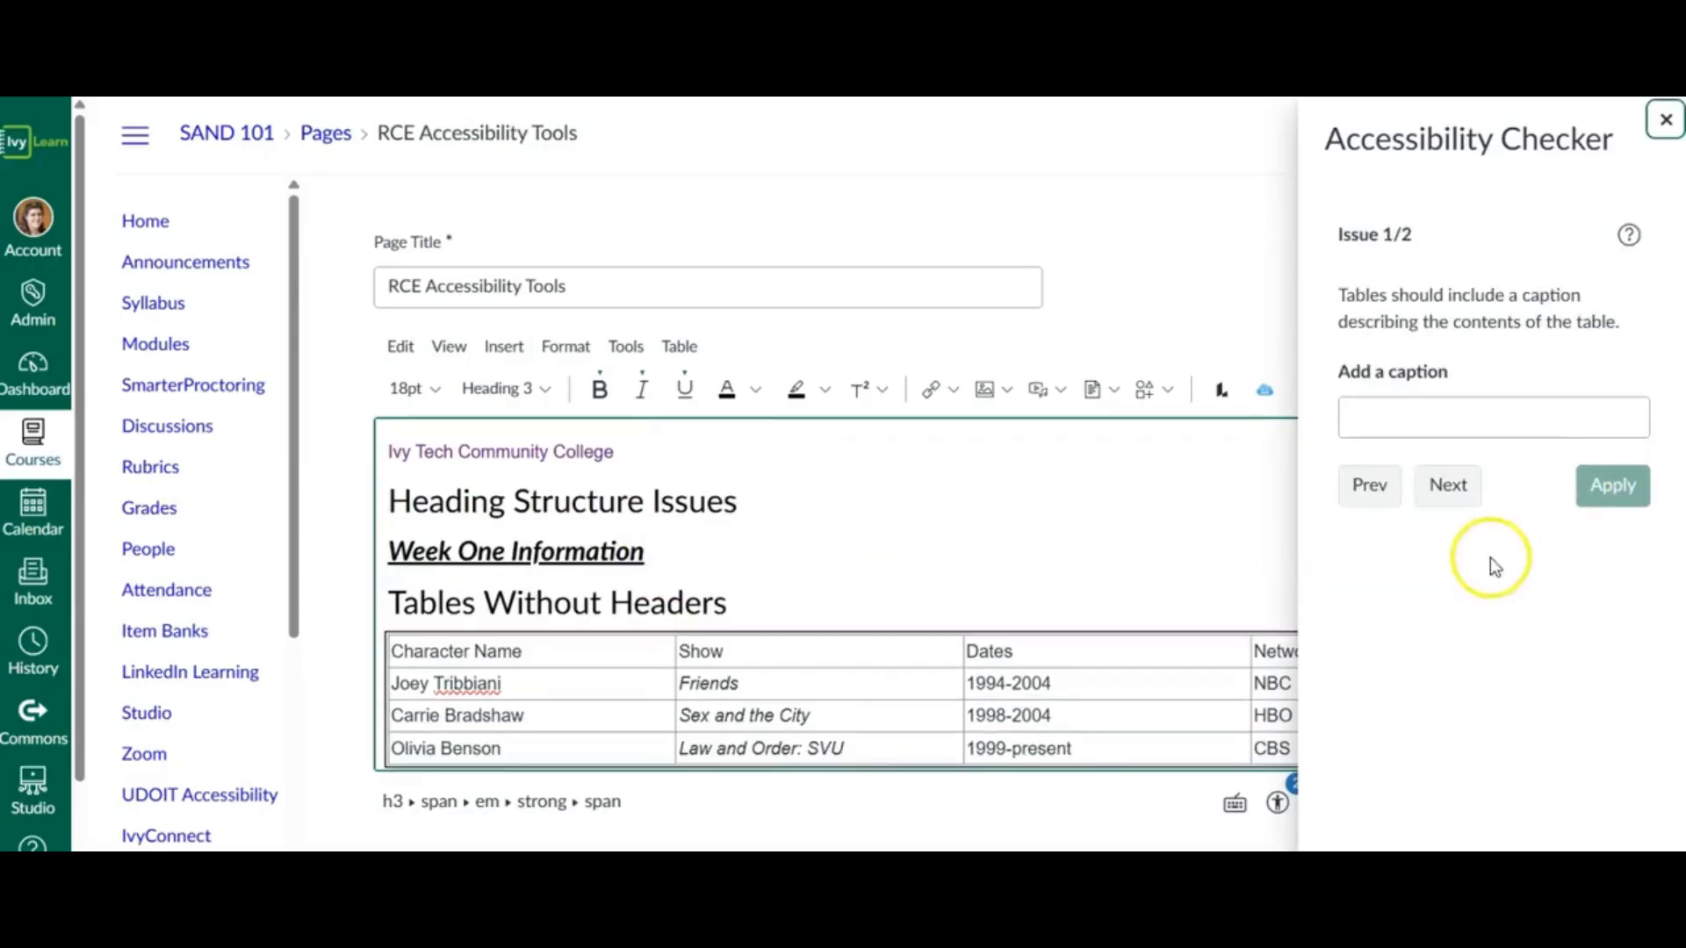
# - Add the caption "TV Character Comparisons" to the table under Tables Without Headers and apply it
pyautogui.scroll(-1, 1102, 583)
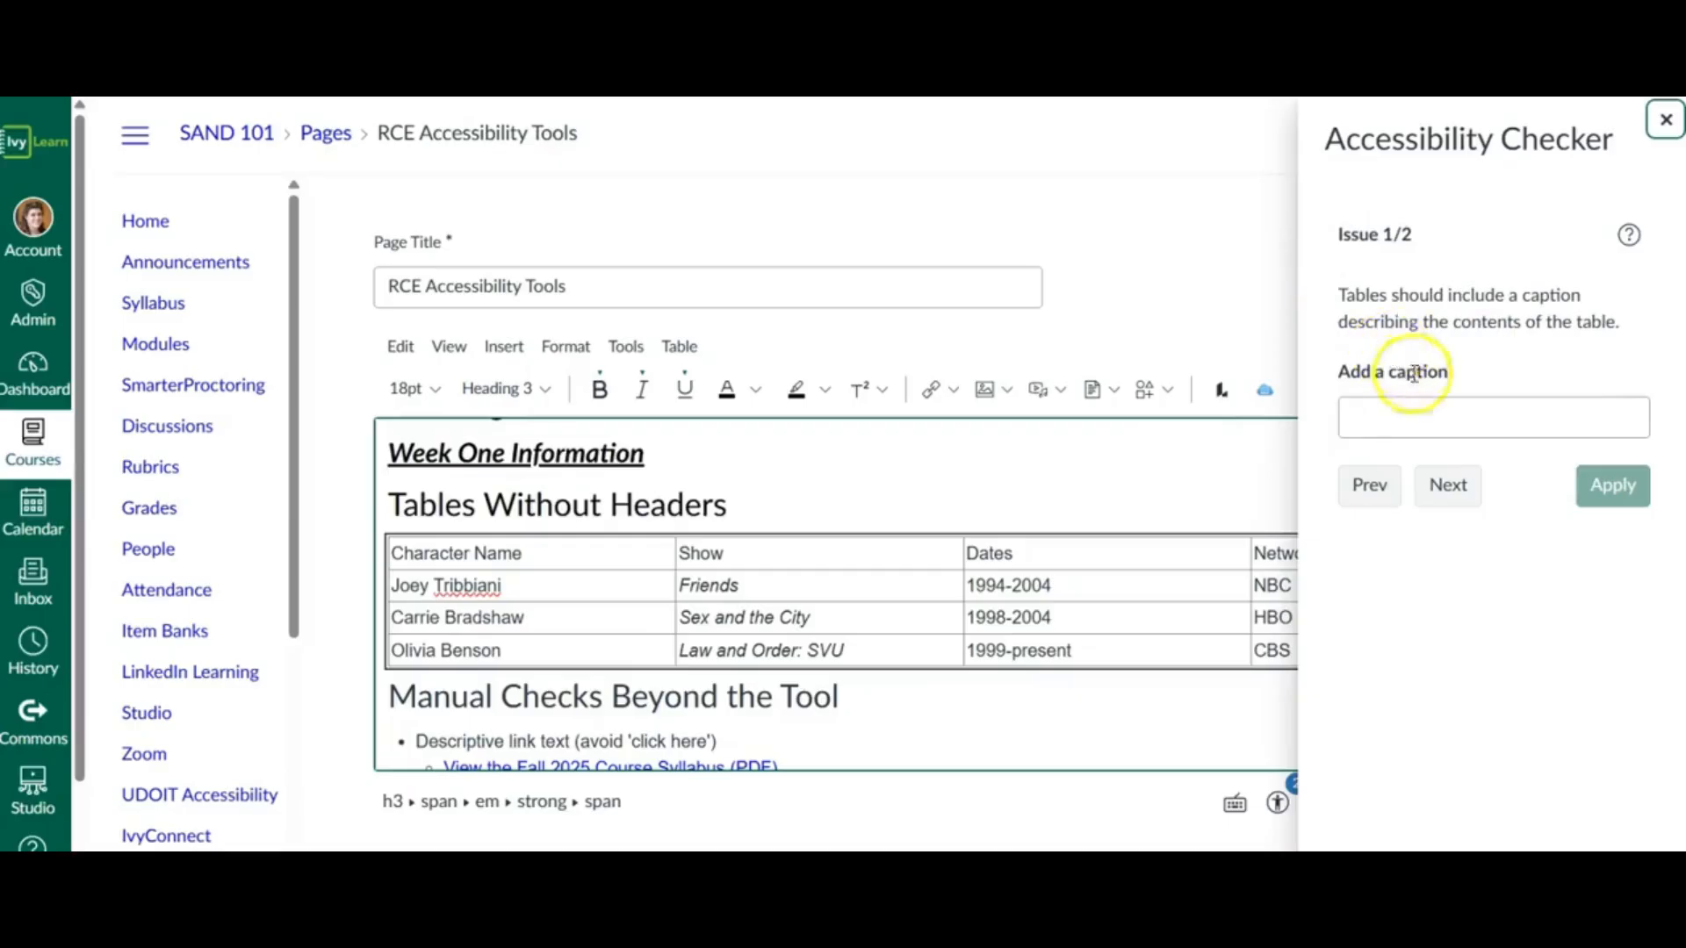
pyautogui.click(1417, 416)
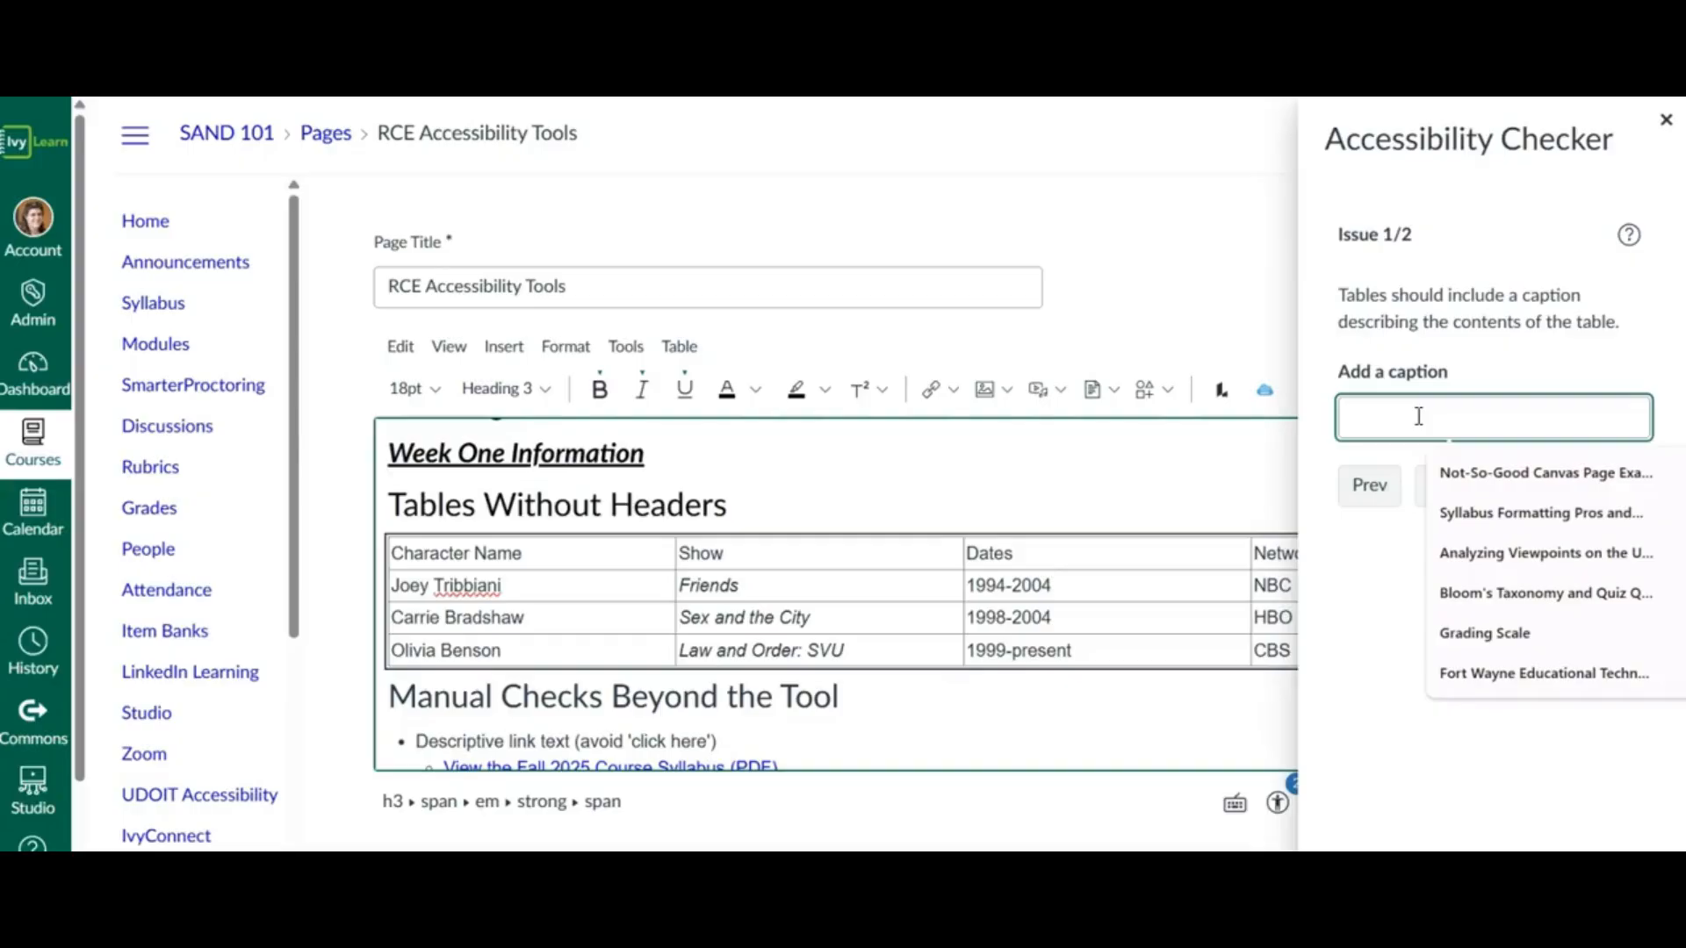
pyautogui.write('TV Character Comparisons')
pyautogui.click(1606, 487)
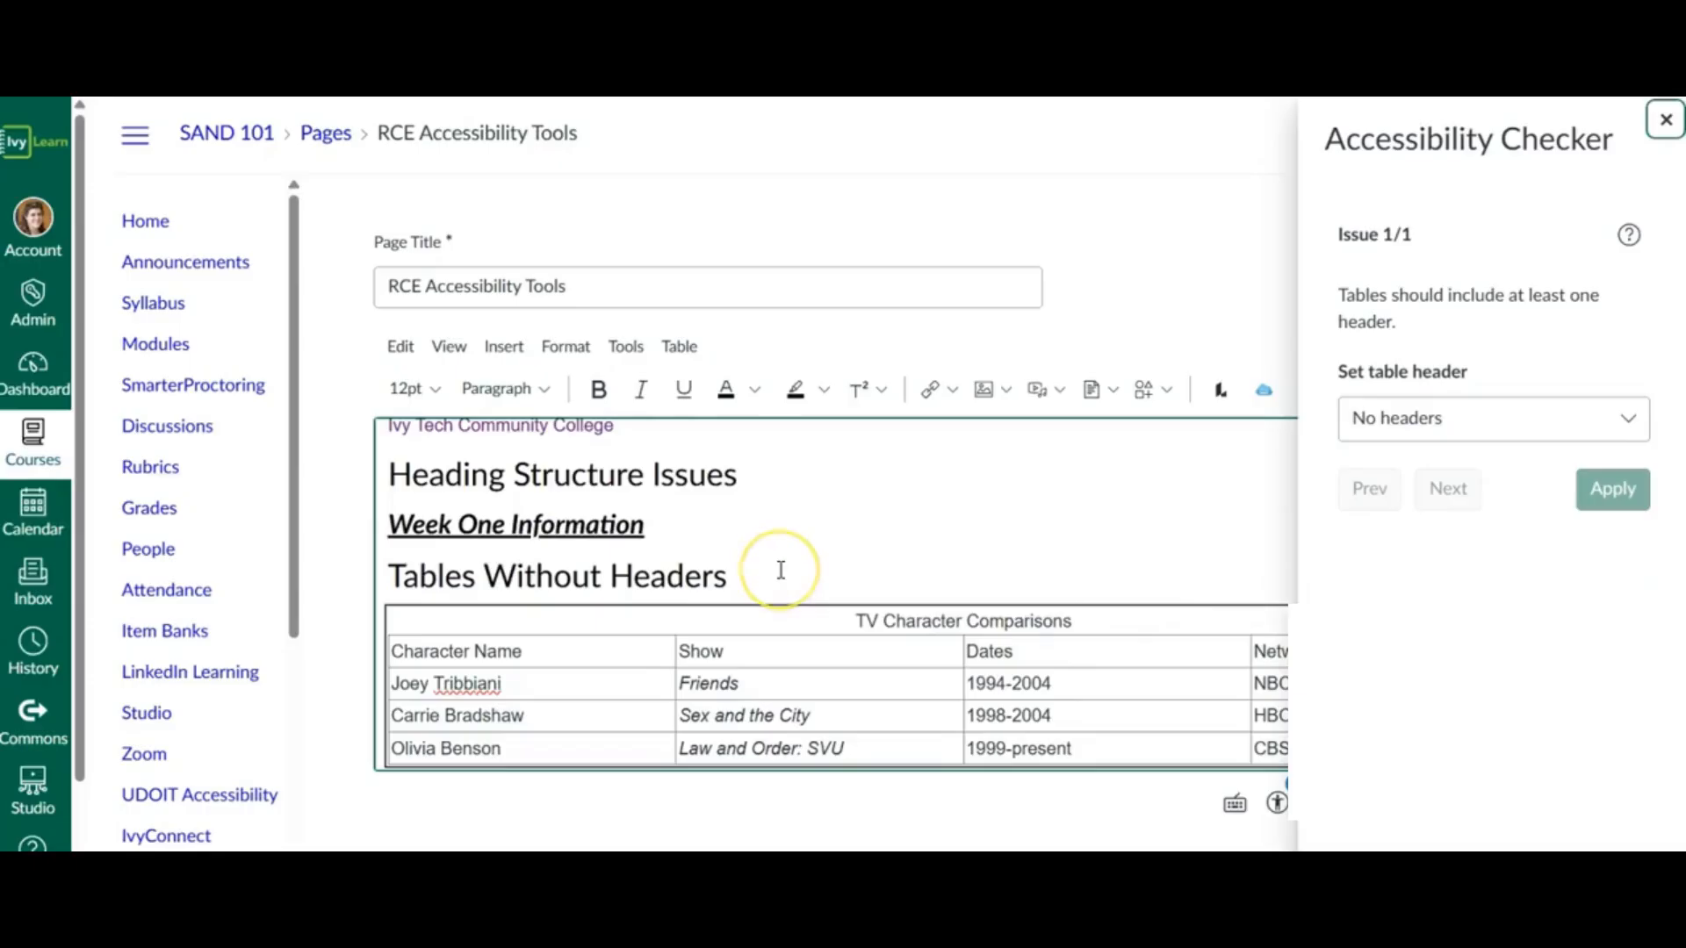
# - Set the TV Character Comparisons table to use Header row and column, apply the fix and close the Accessibility Checker
pyautogui.scroll(-1, 781, 570)
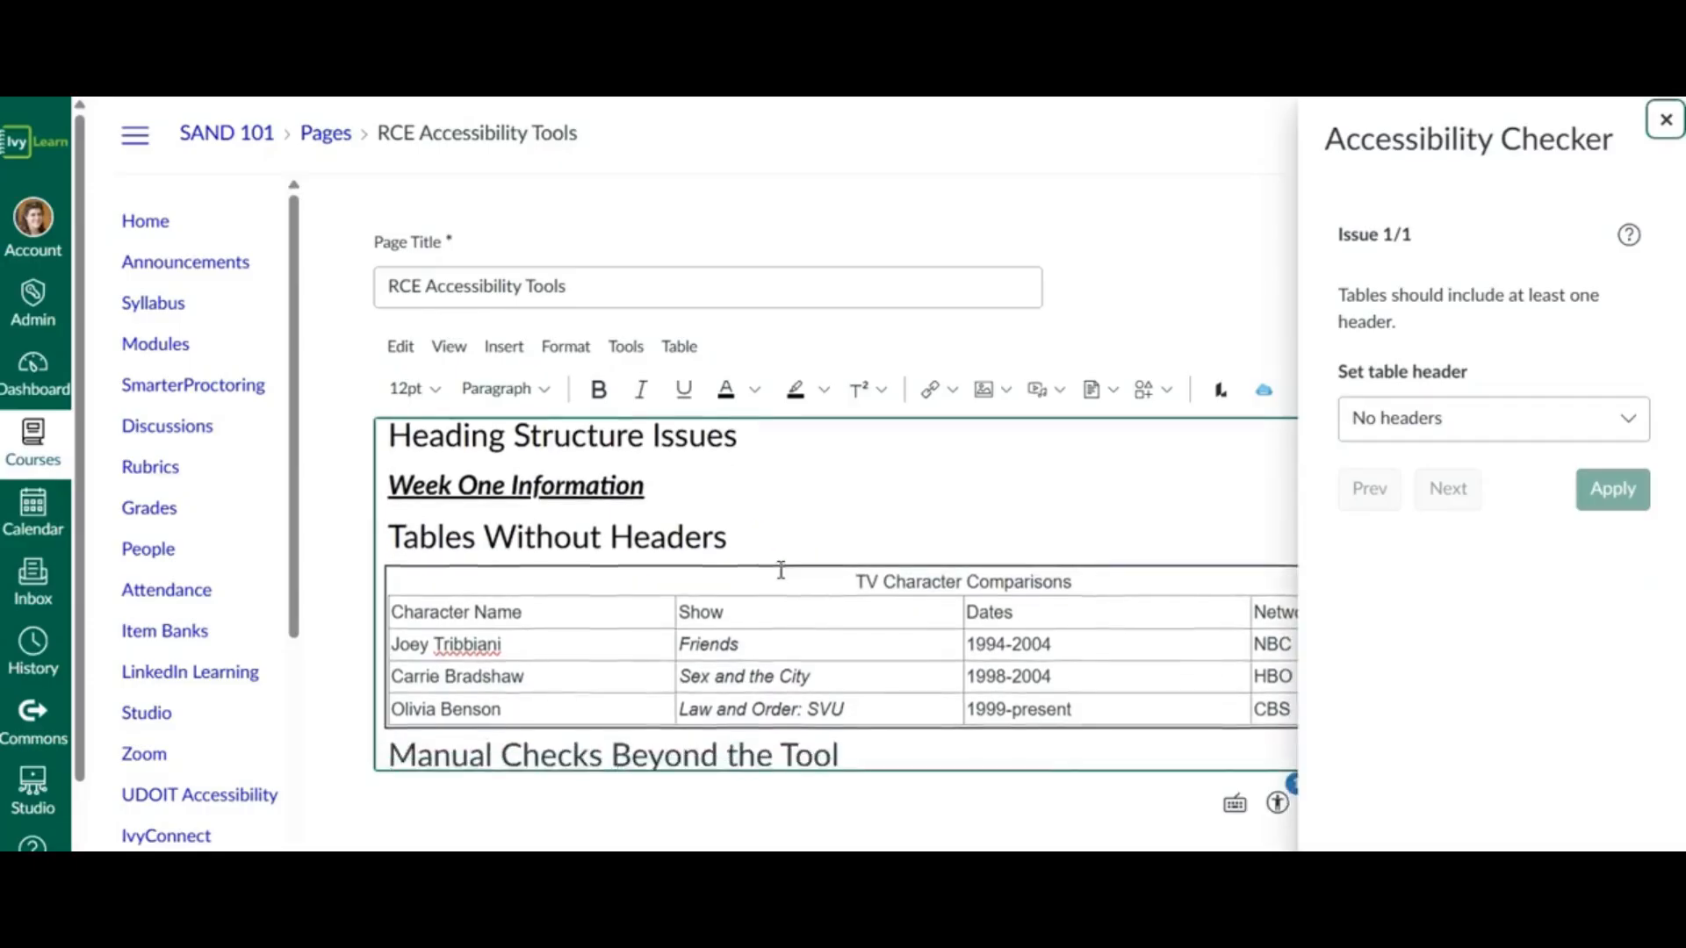
pyautogui.click(1449, 430)
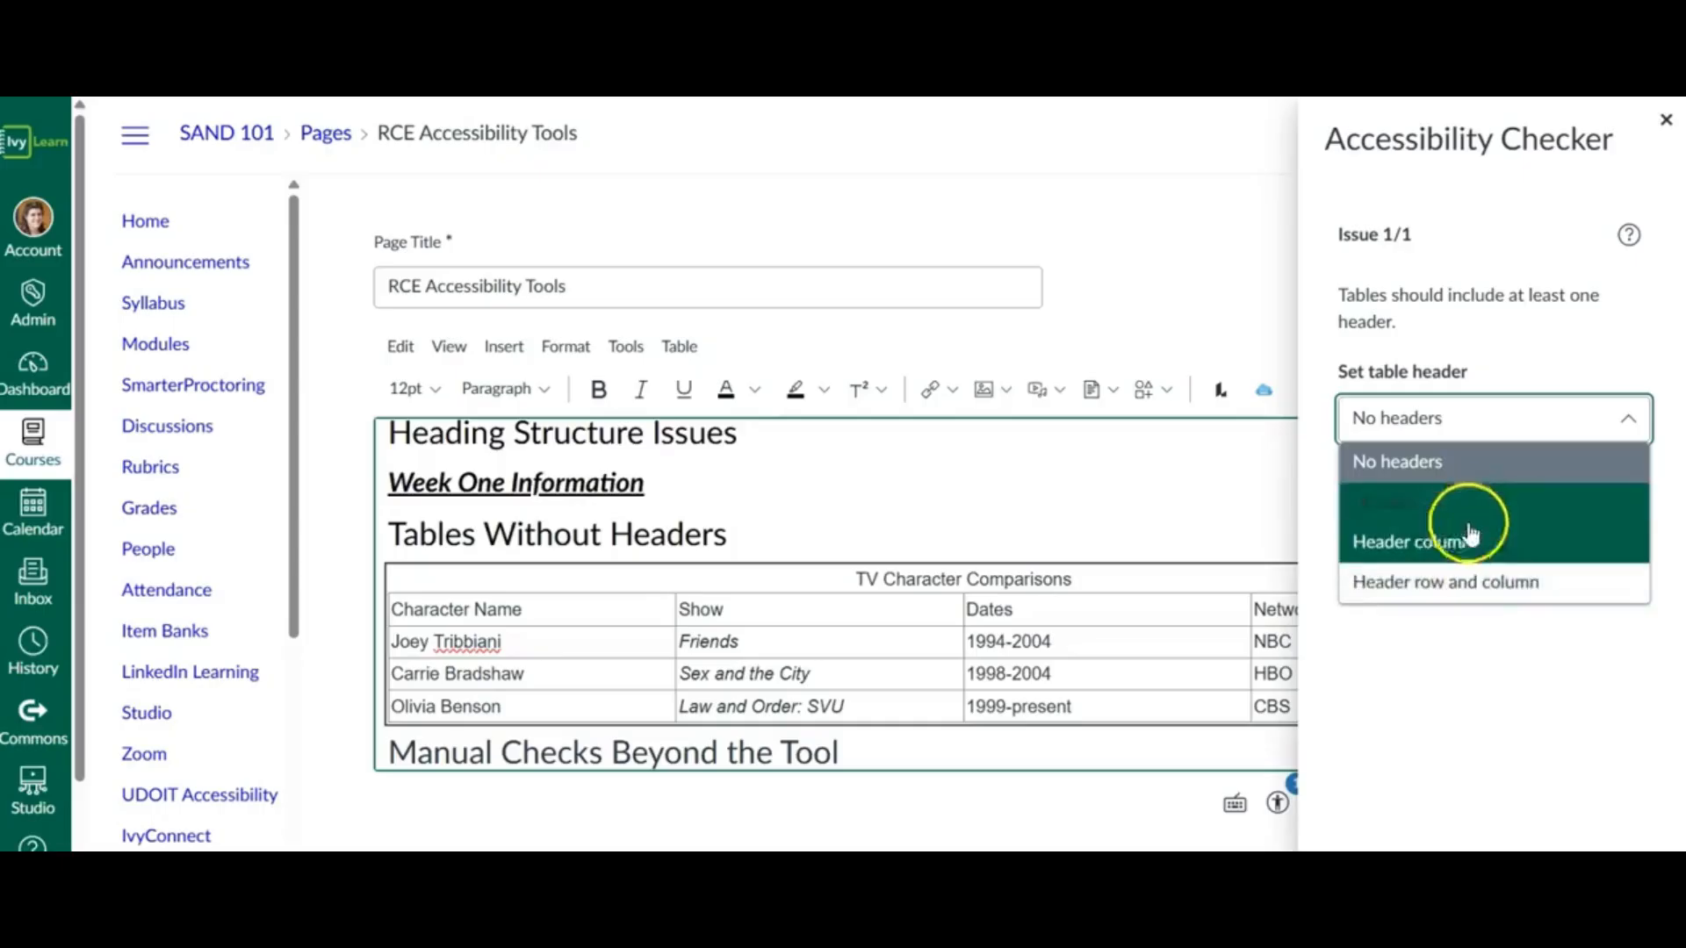
pyautogui.click(1466, 596)
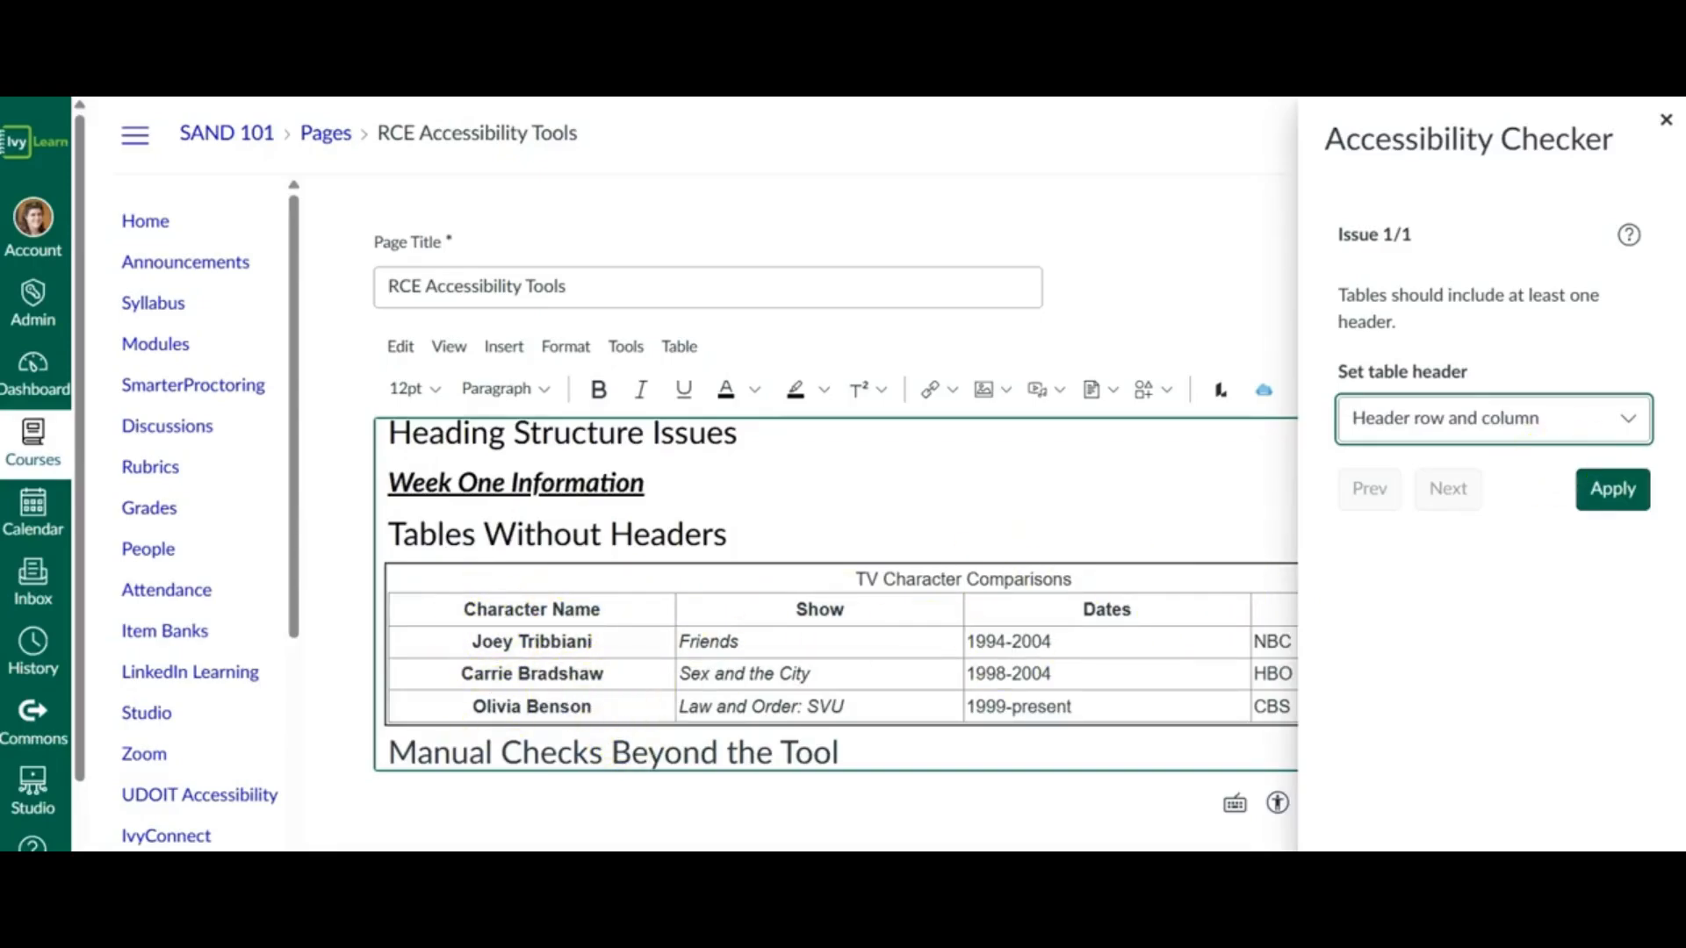
pyautogui.click(1612, 488)
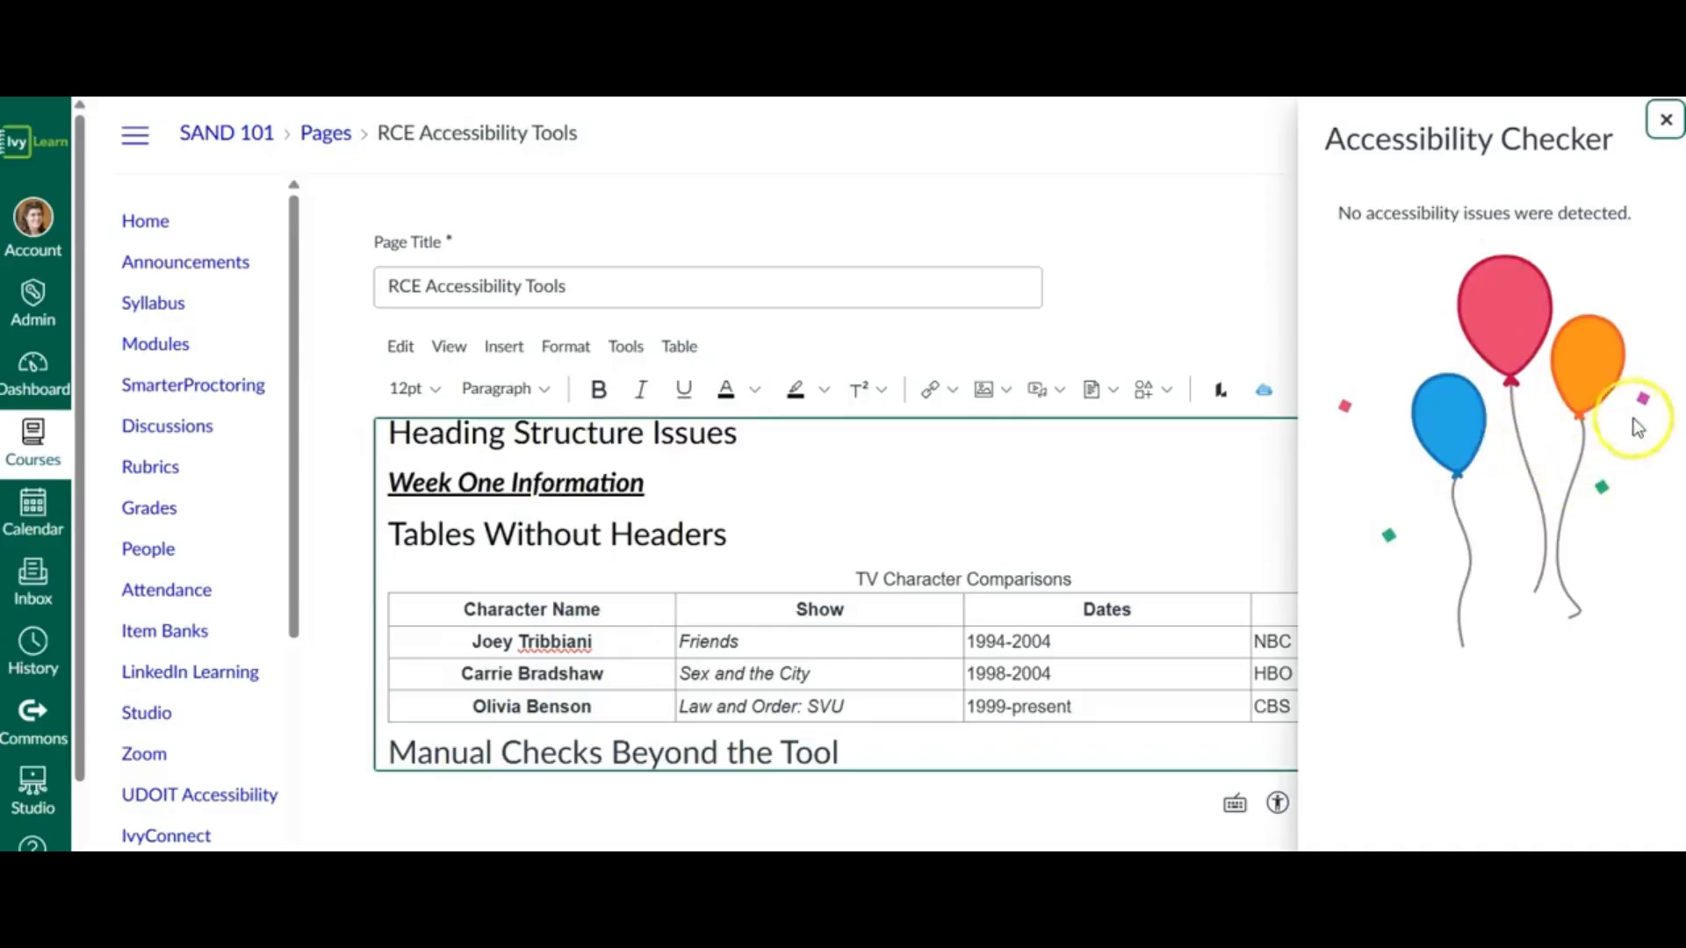
pyautogui.click(1666, 120)
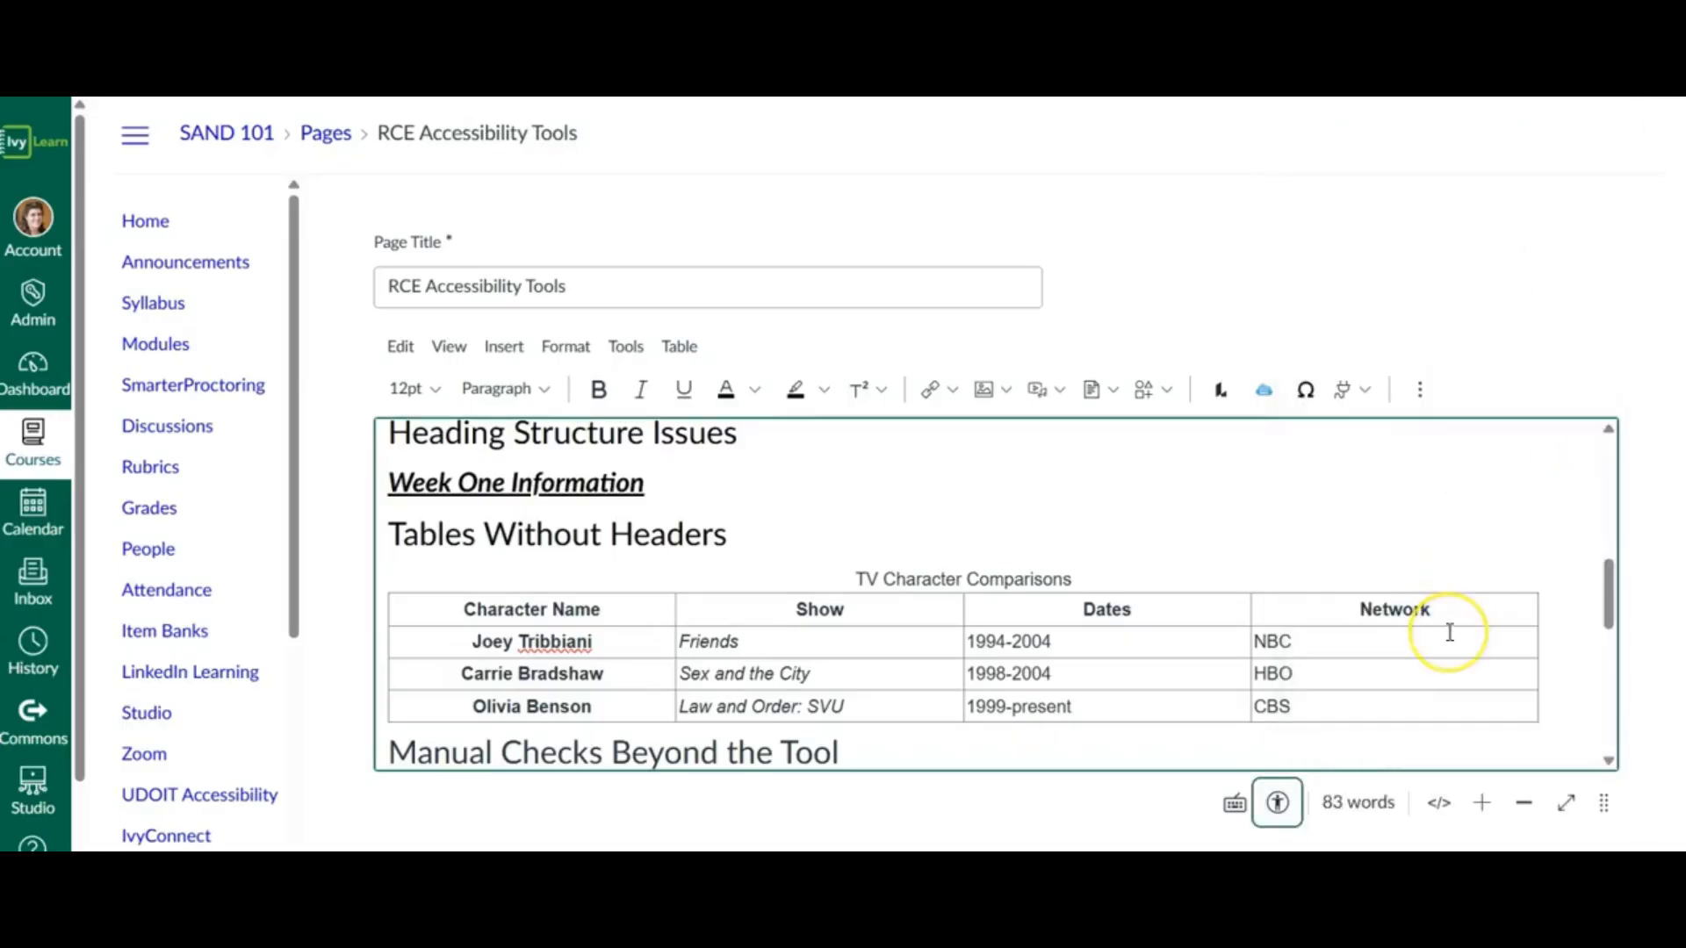
# - Review the link, video and heading items under Manual Checks Beyond the Tool, and save the page without publishing it
pyautogui.scroll(-3, 1450, 632)
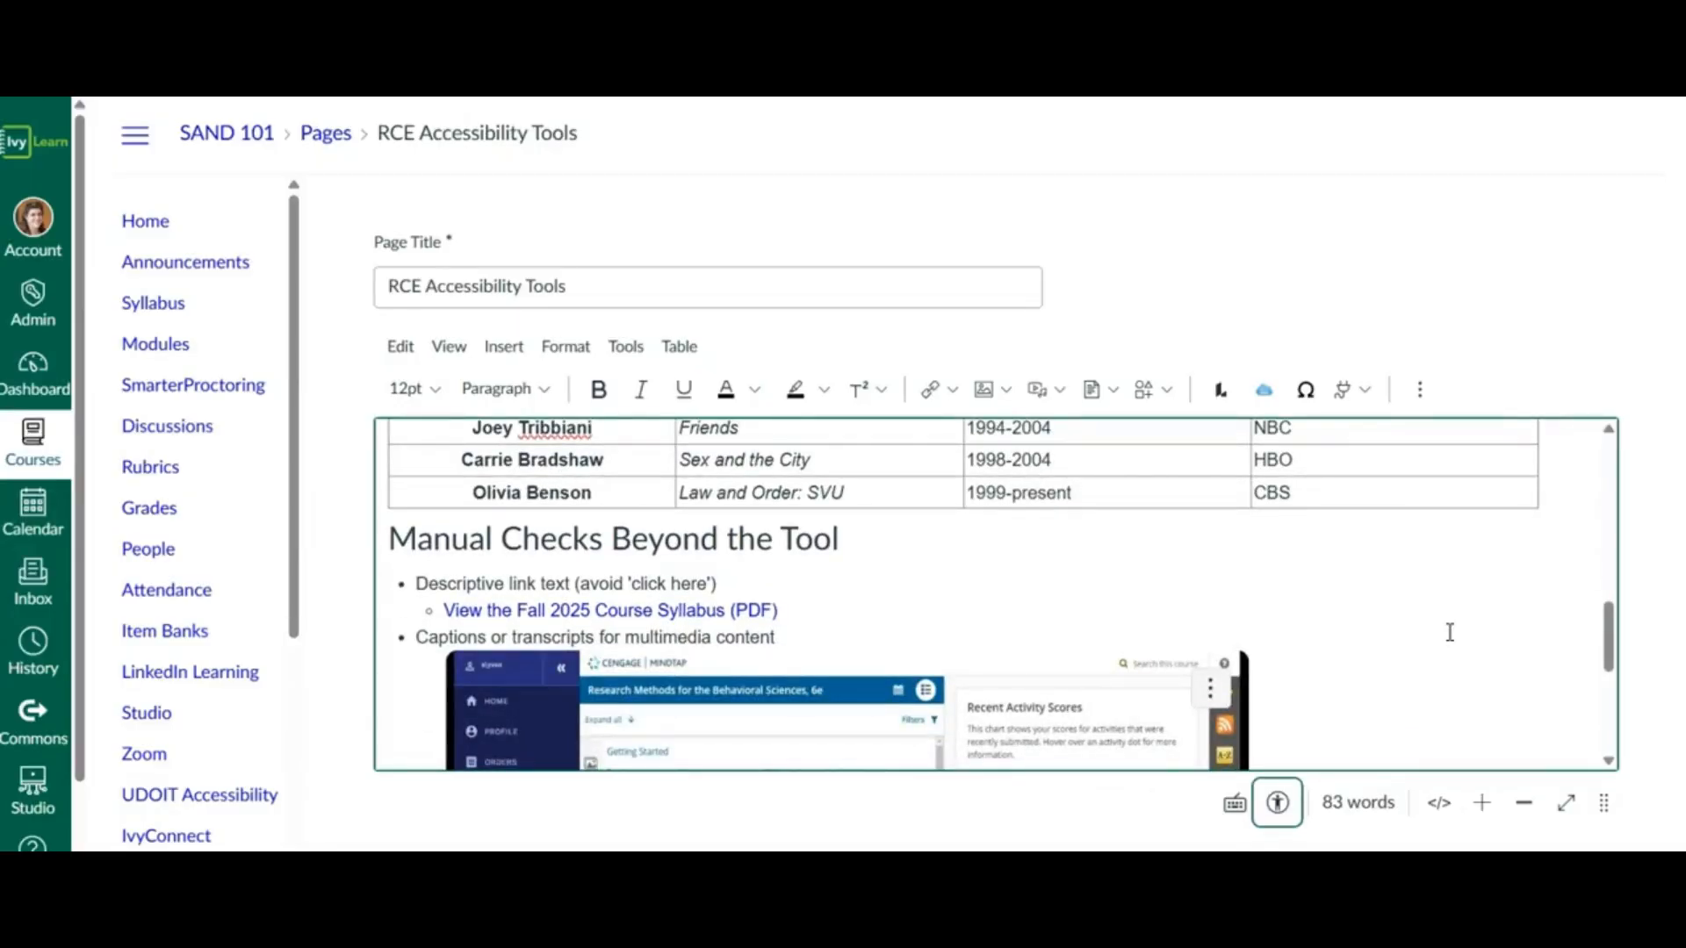
pyautogui.scroll(-1, 1450, 632)
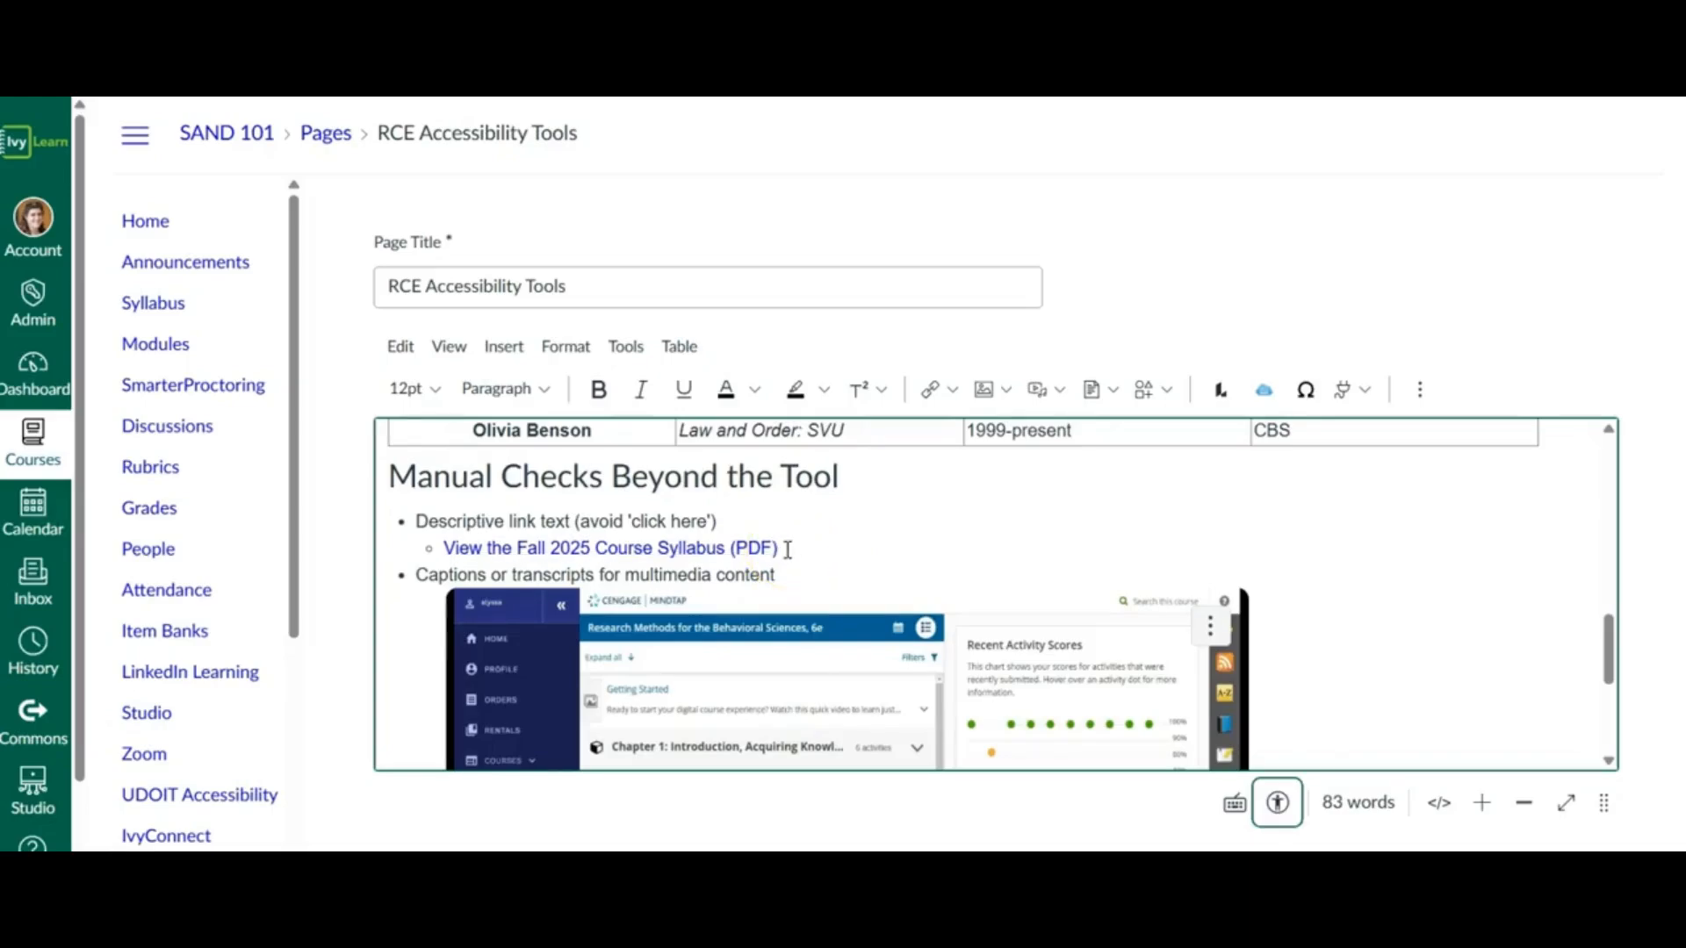
pyautogui.scroll(-2, 787, 549)
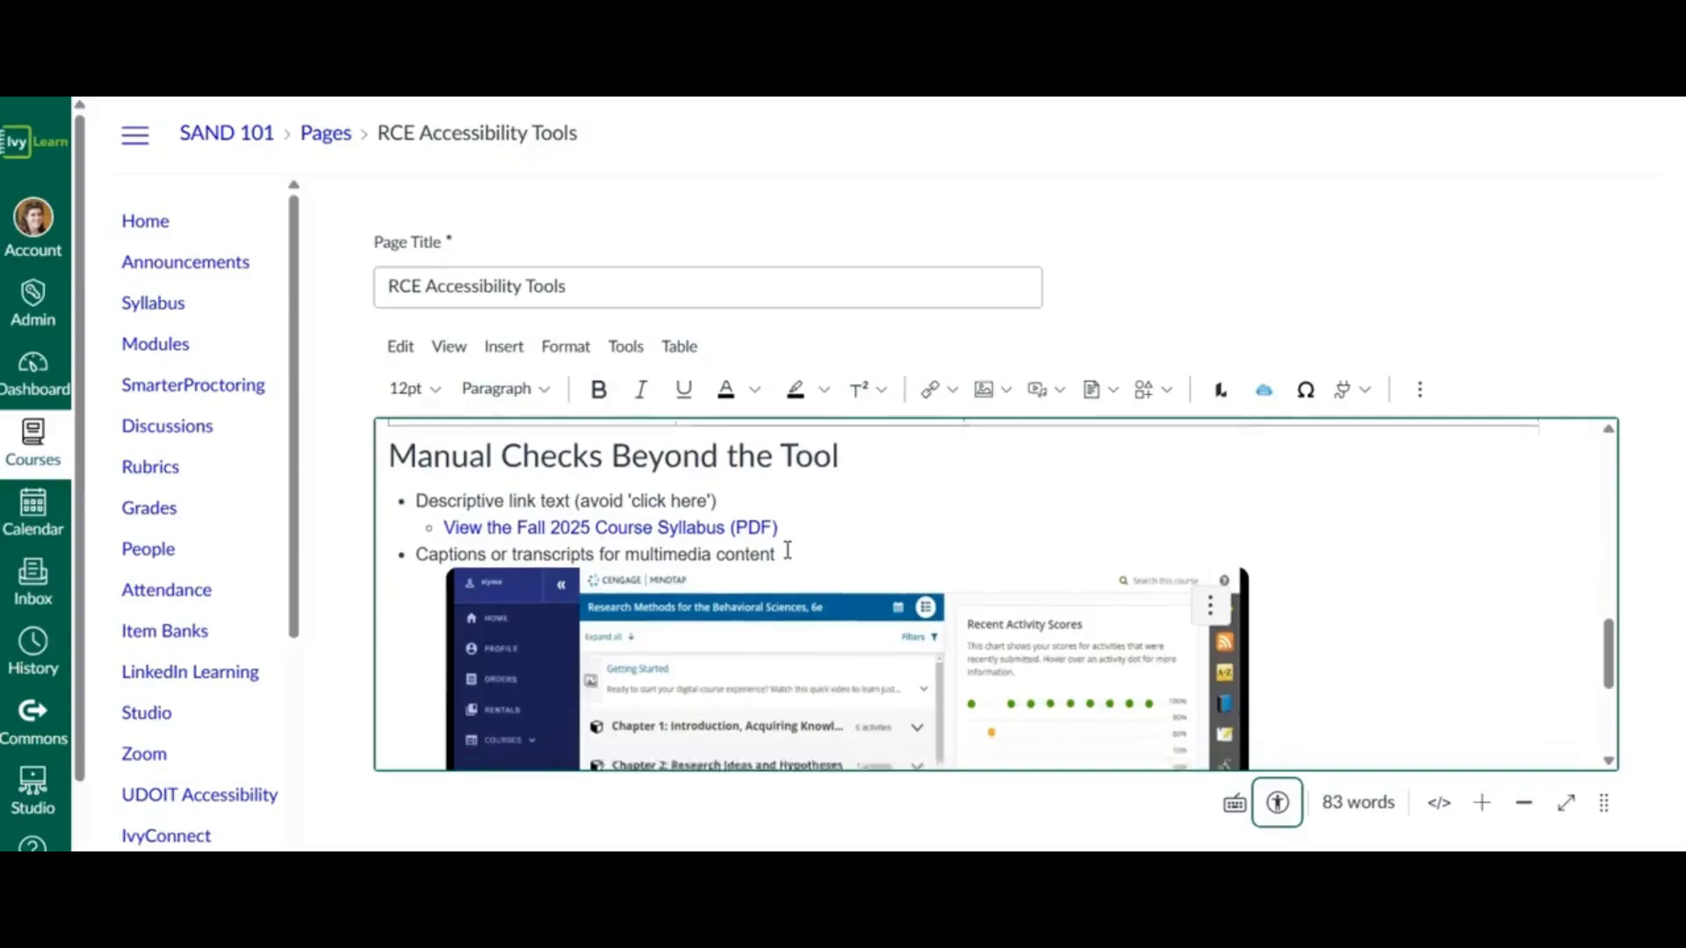
pyautogui.scroll(-2, 787, 556)
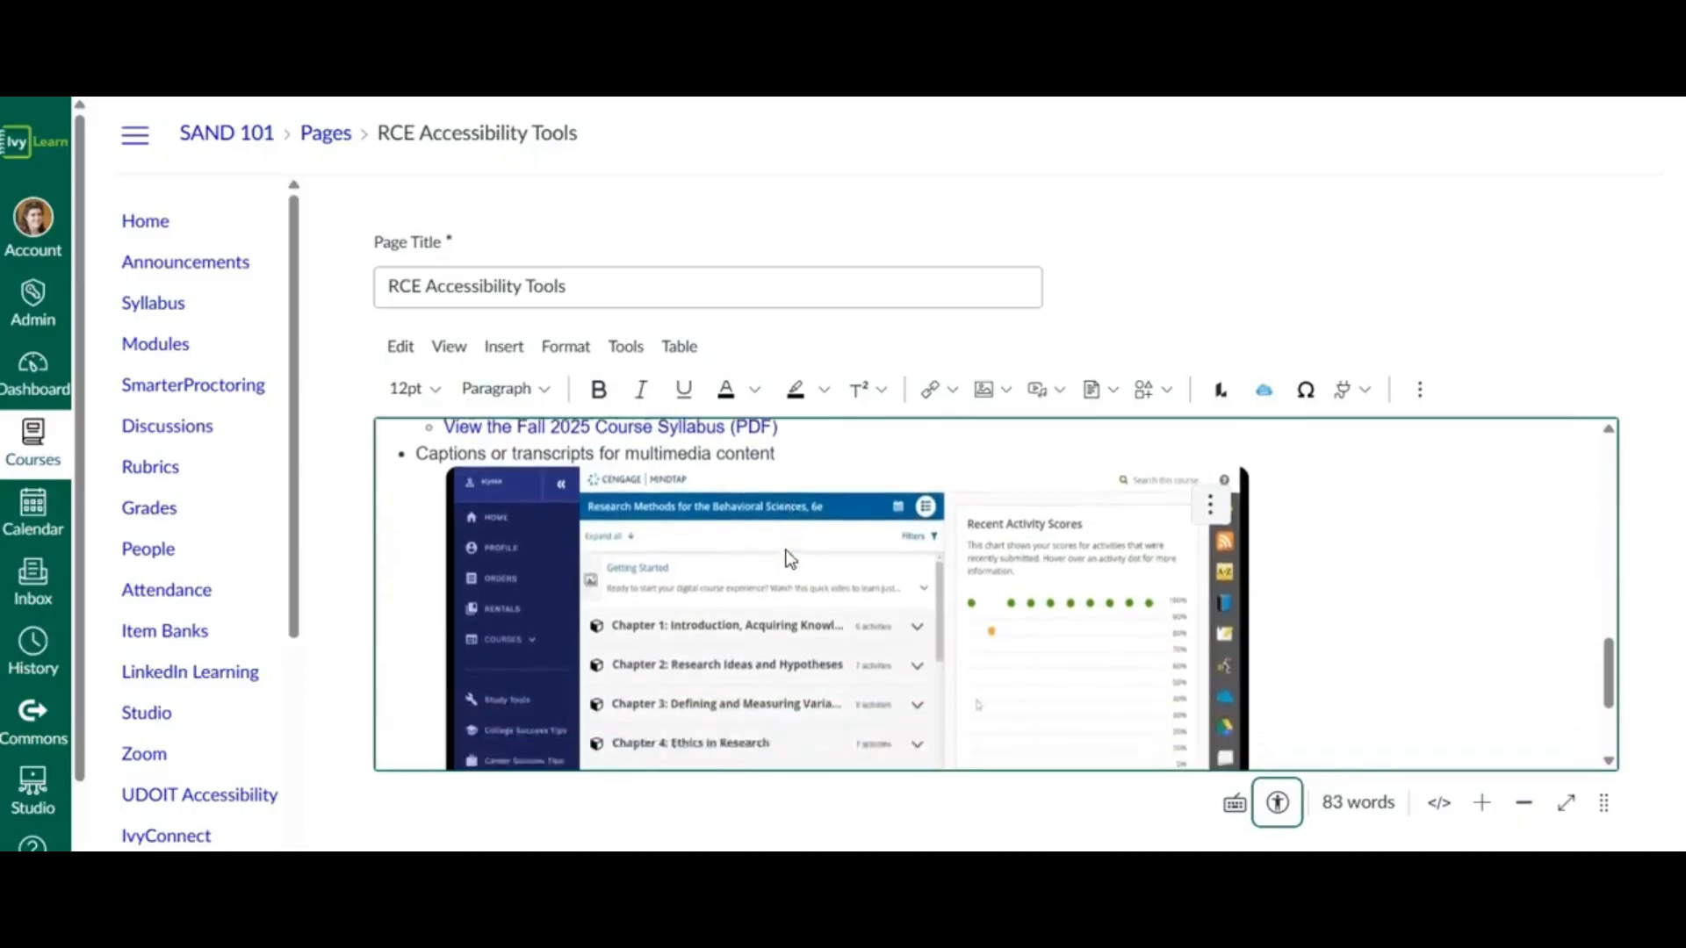
pyautogui.scroll(-4, 786, 558)
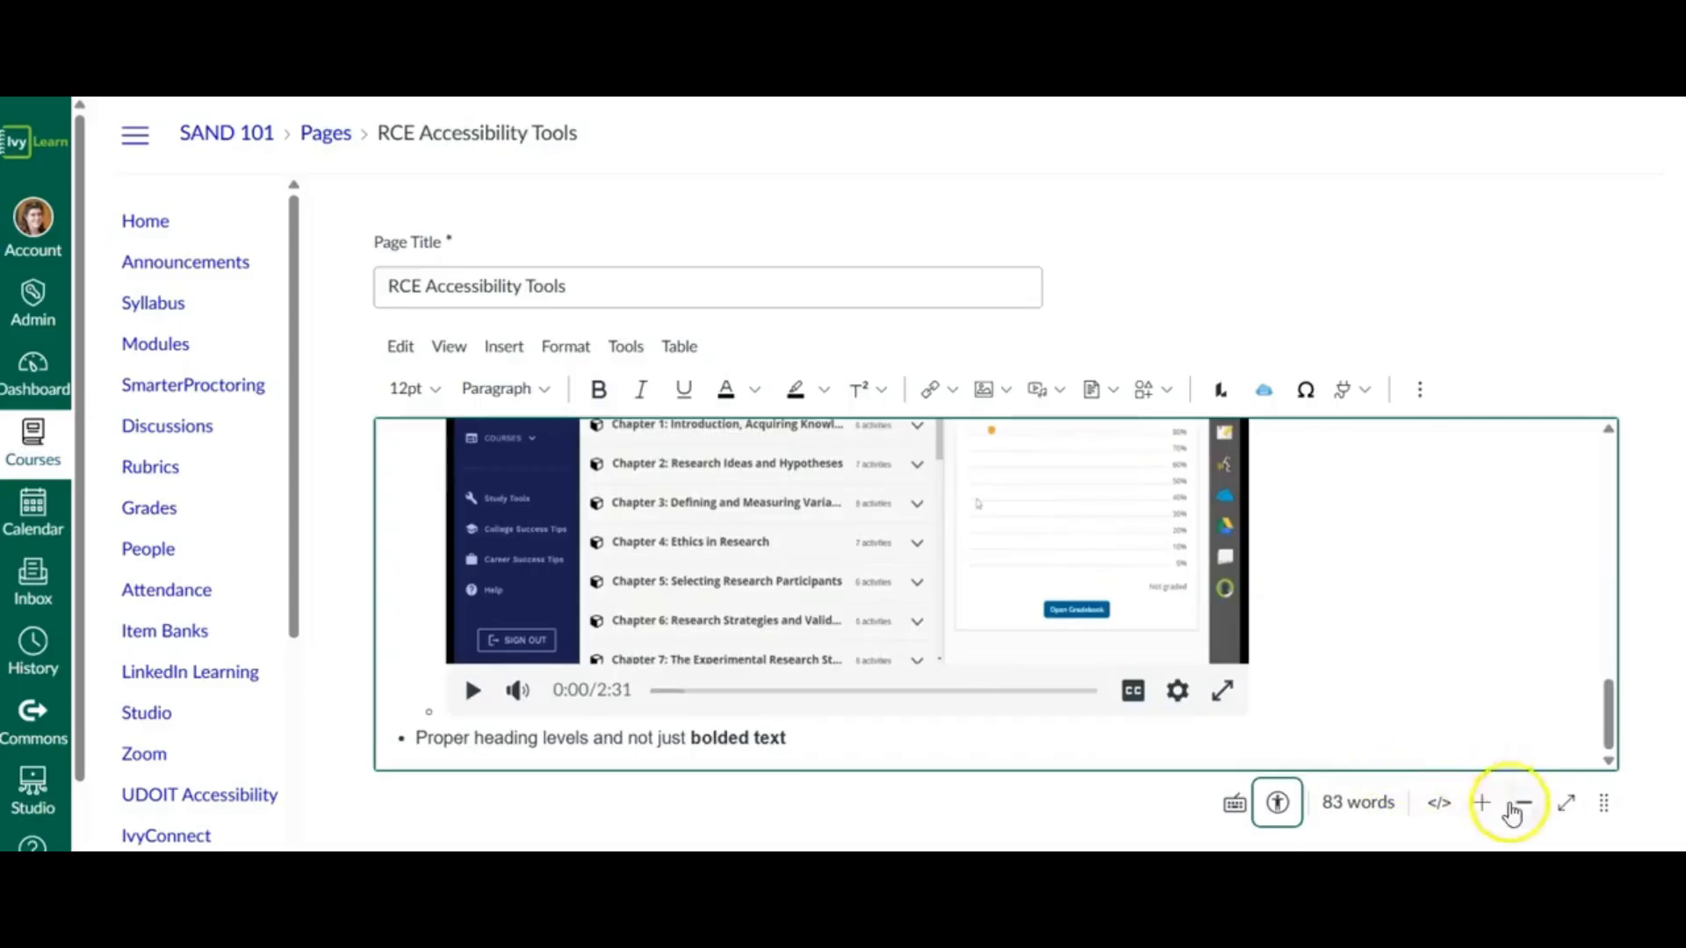
pyautogui.scroll(-9, 1594, 808)
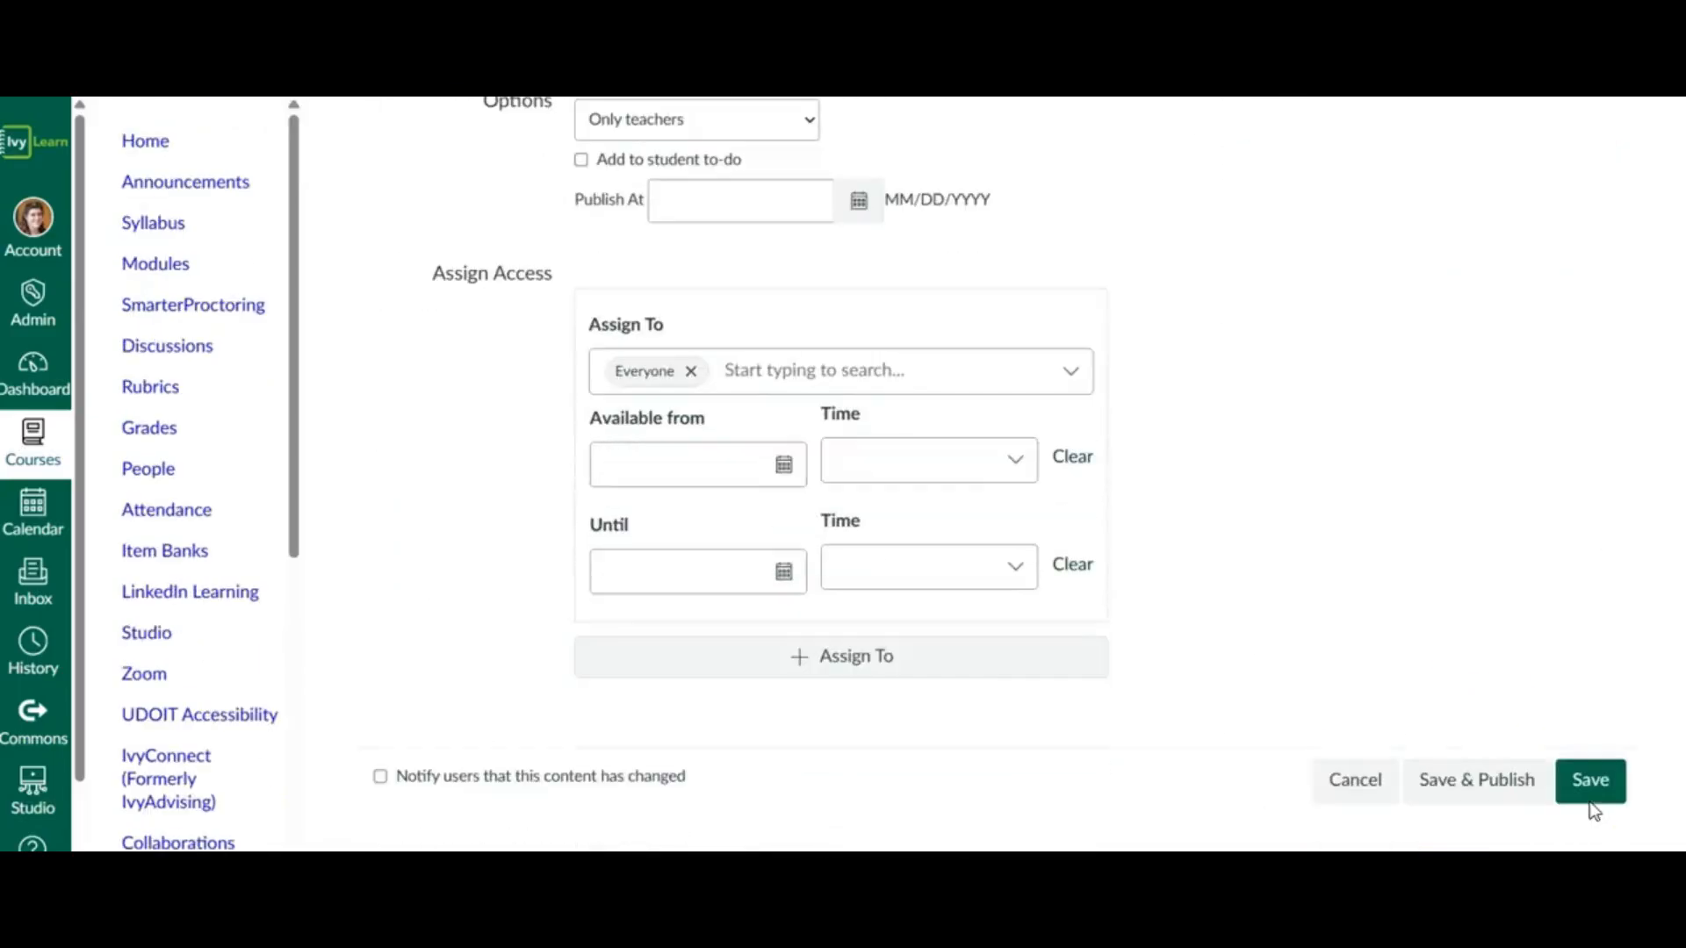
pyautogui.click(1584, 797)
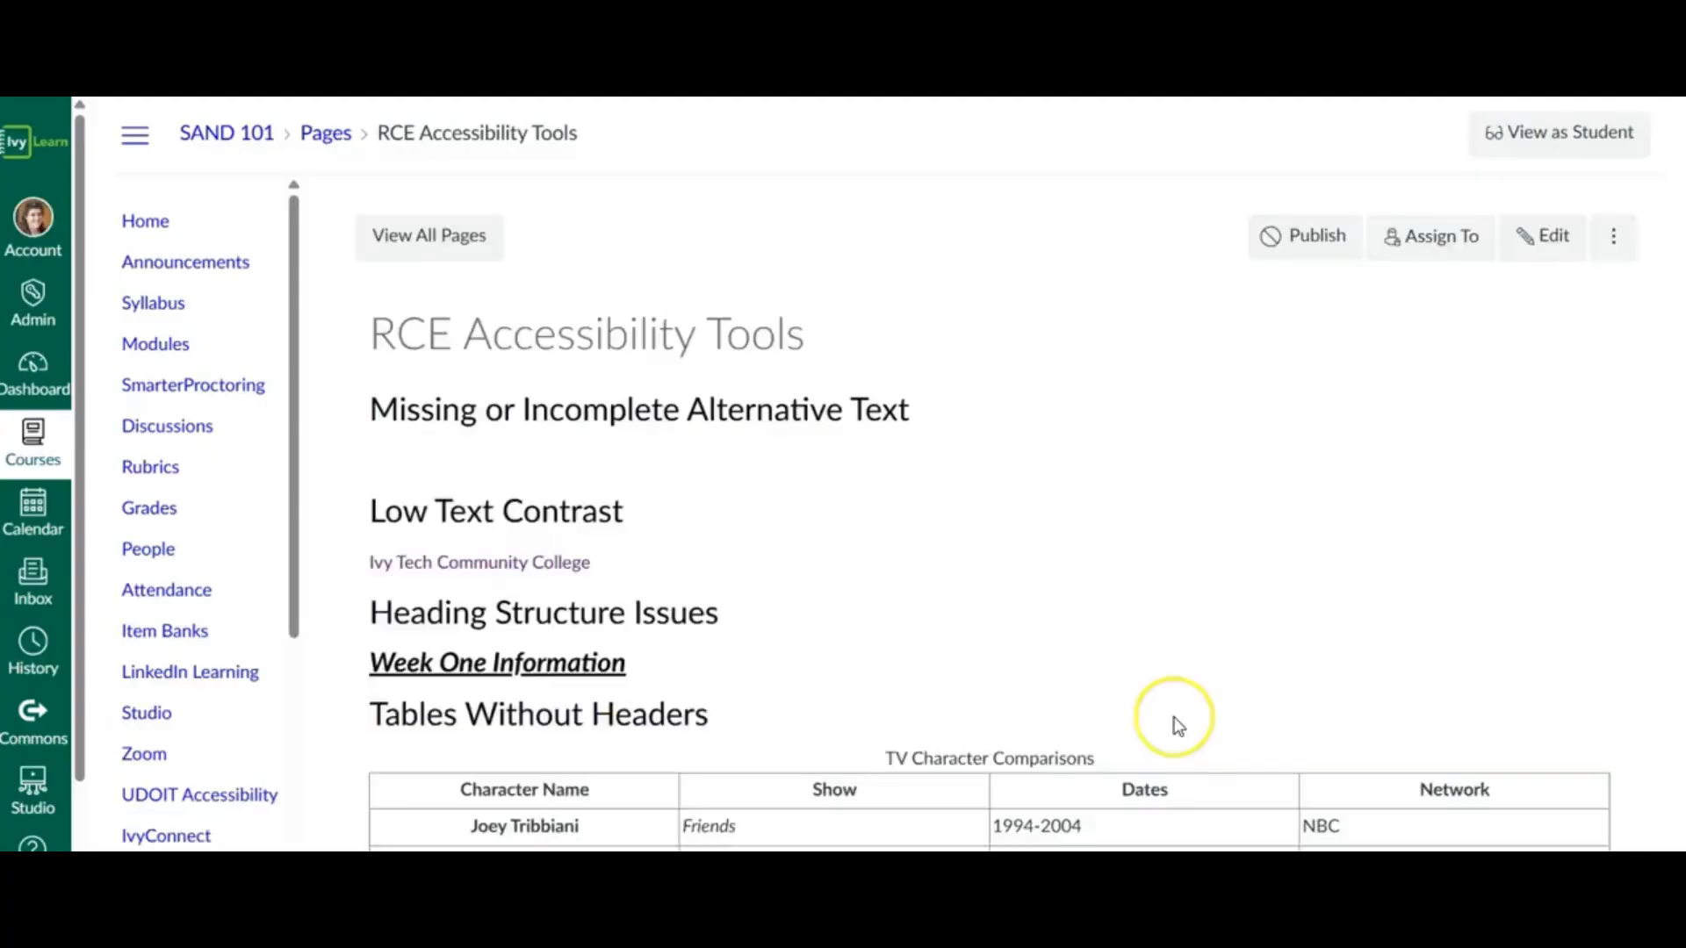
# - Check the captions of the embedded video on the saved page by playing it from about 1:00, and pause it
pyautogui.scroll(-3, 1179, 726)
pyautogui.scroll(-8, 1177, 724)
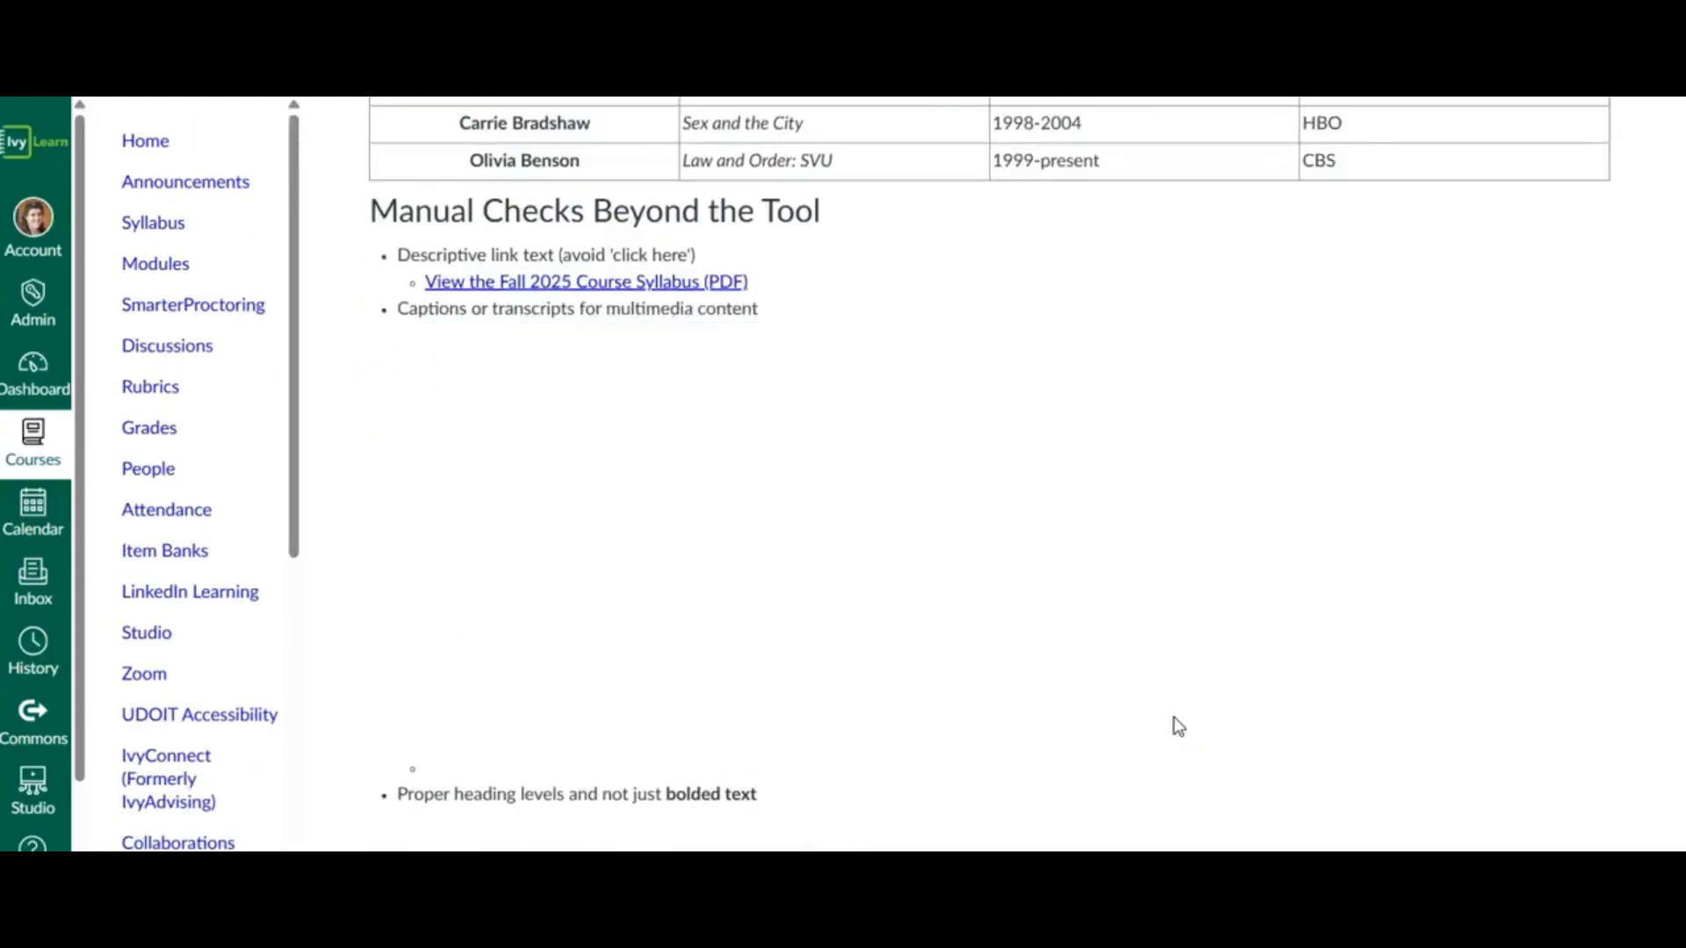
pyautogui.click(1240, 630)
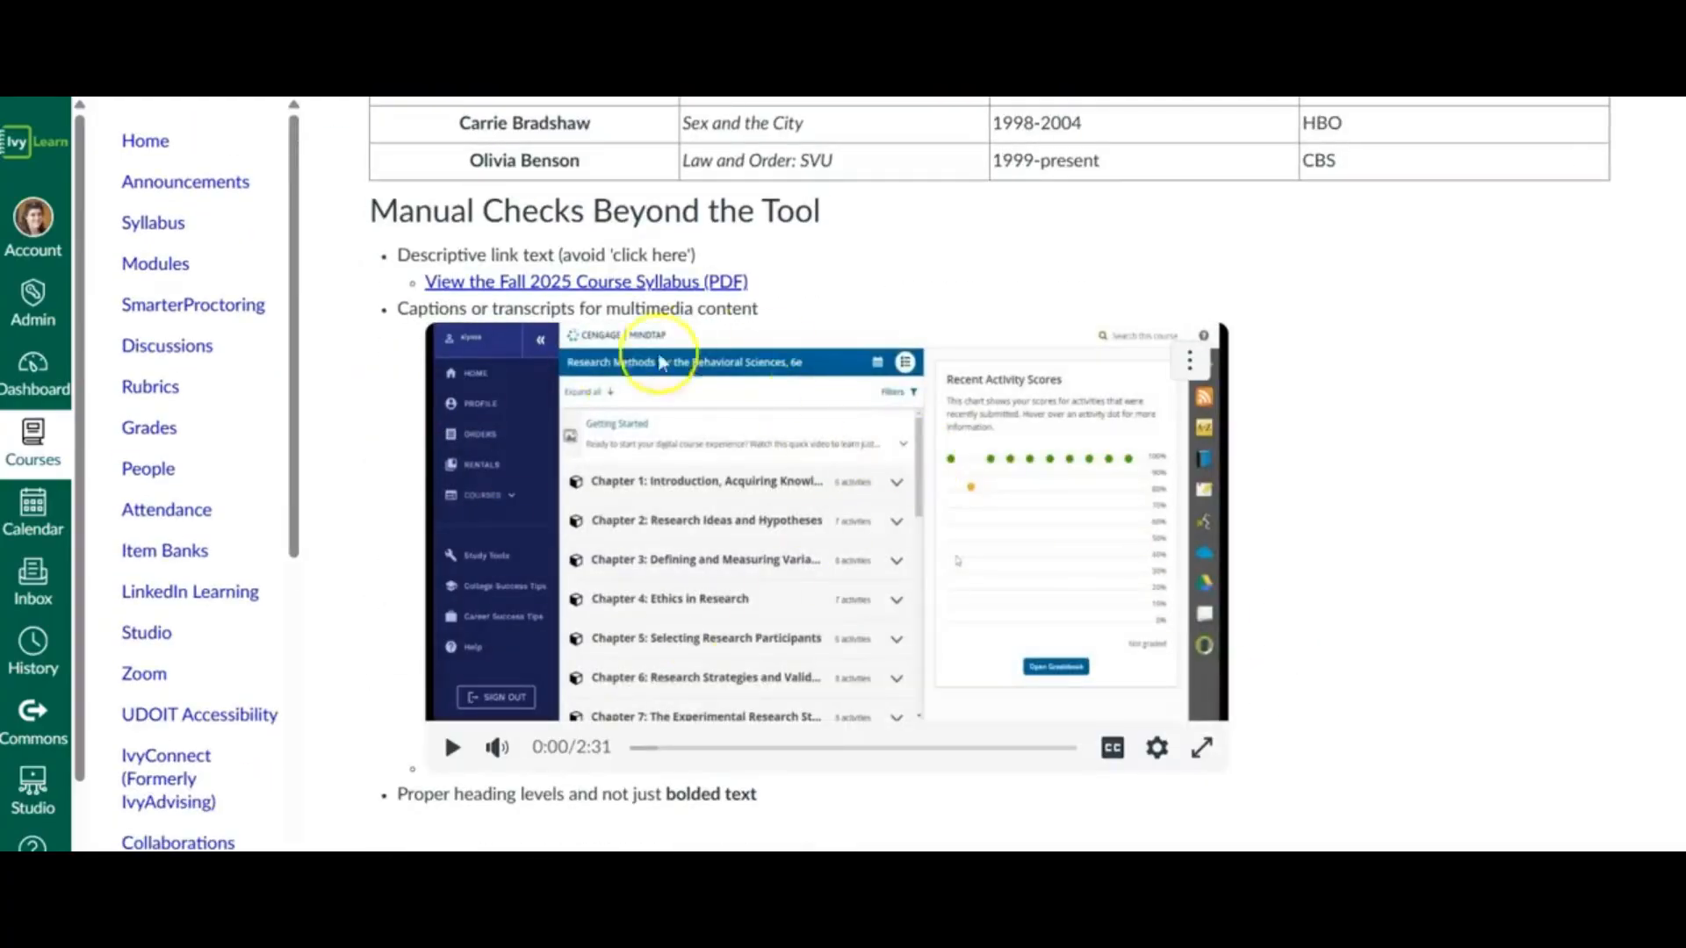
pyautogui.click(1111, 747)
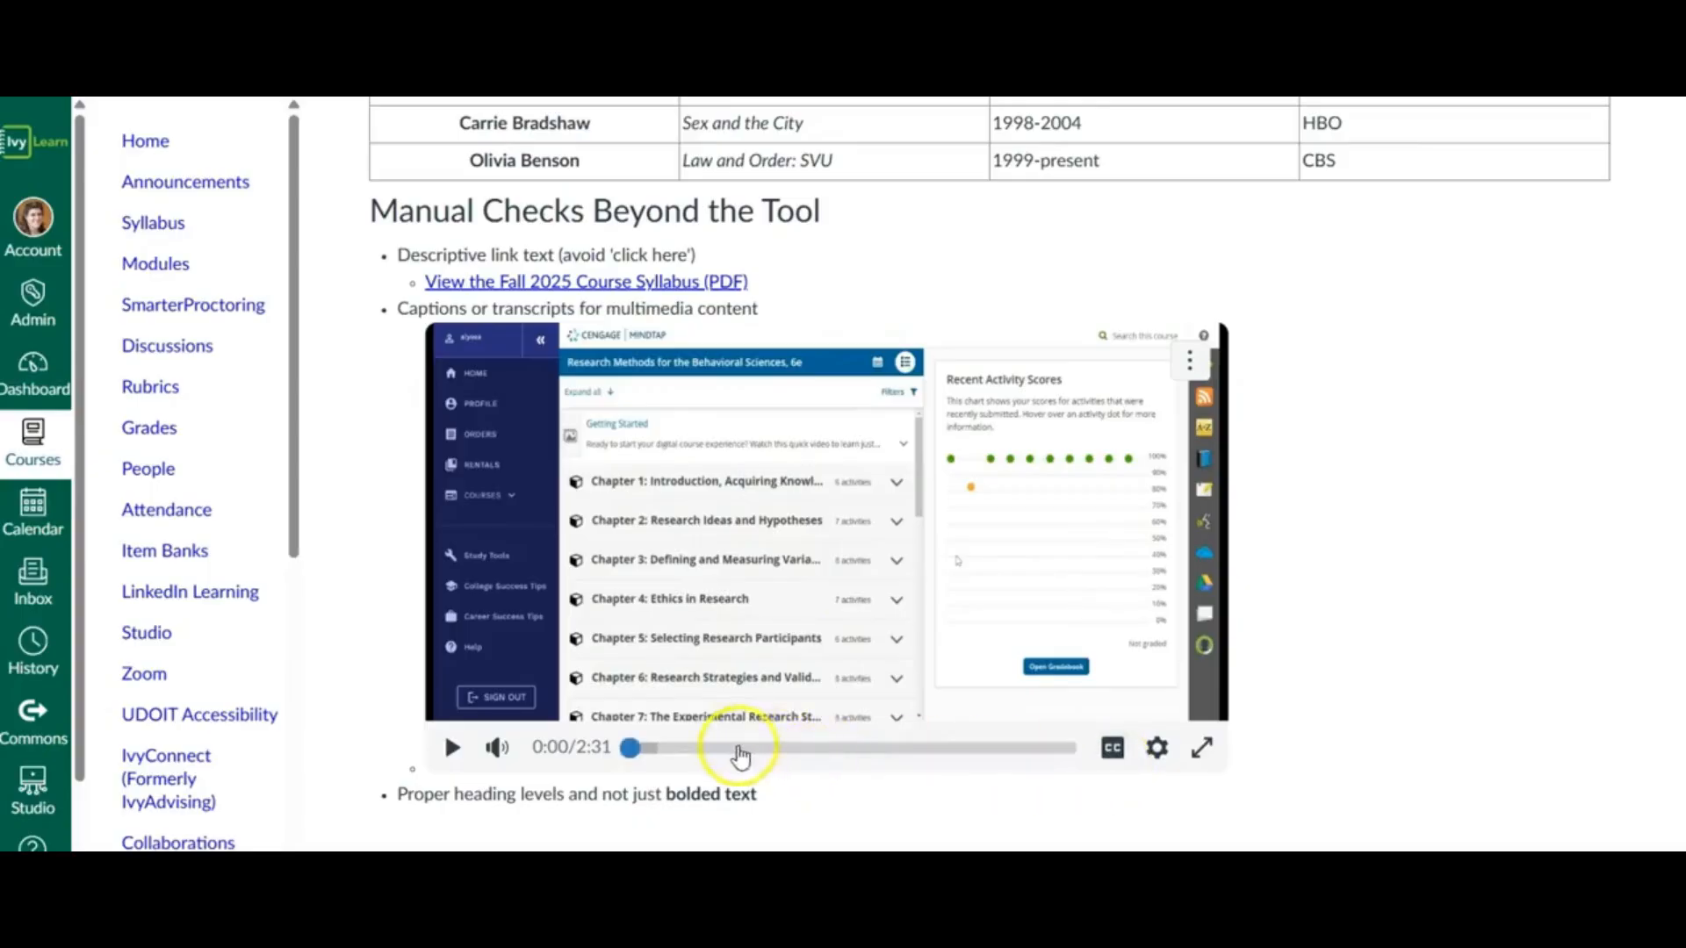
pyautogui.click(792, 747)
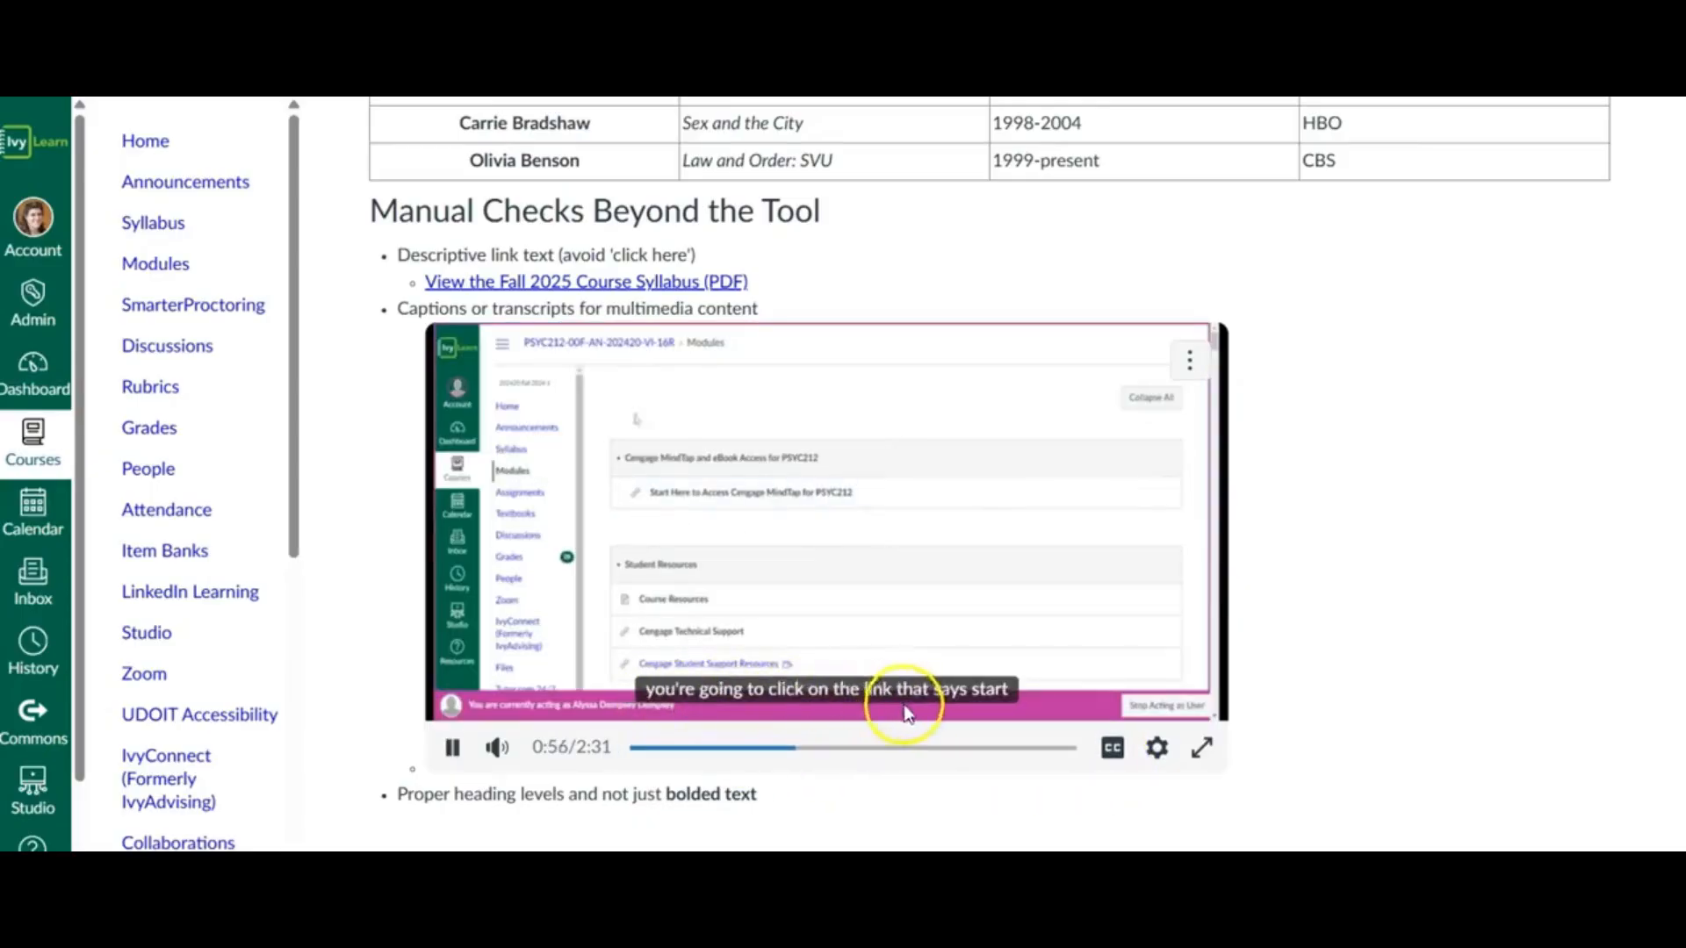
pyautogui.click(450, 753)
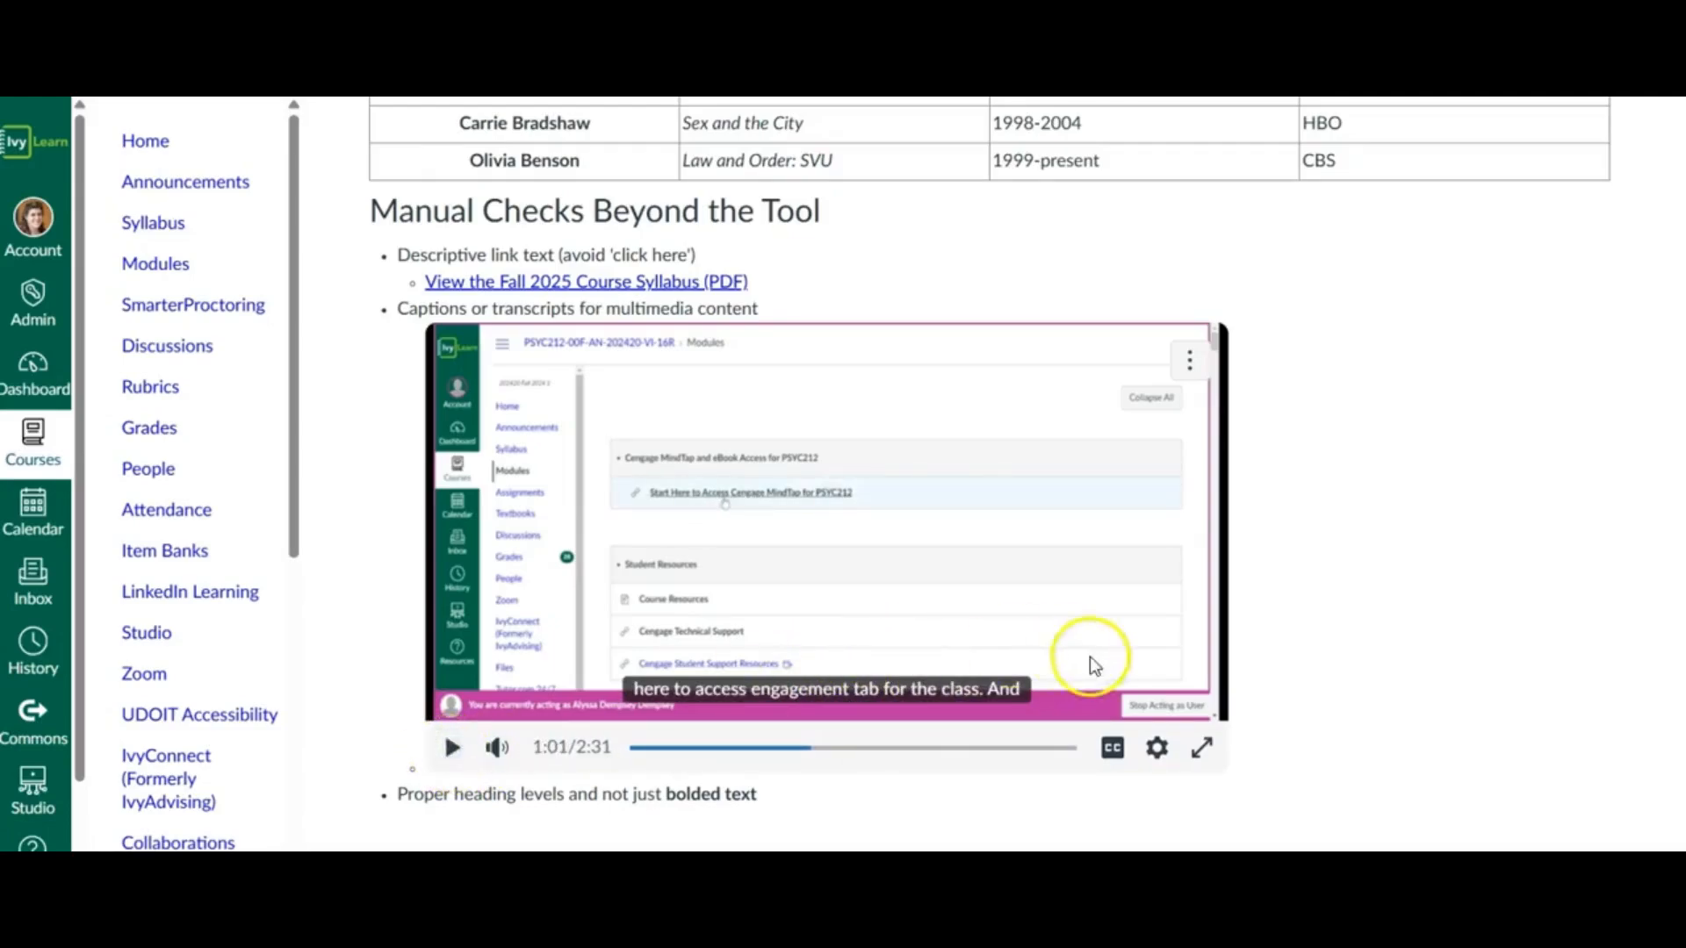
# - Download the embedded video's transcript, open the text file to inspect it and close it
pyautogui.click(1191, 367)
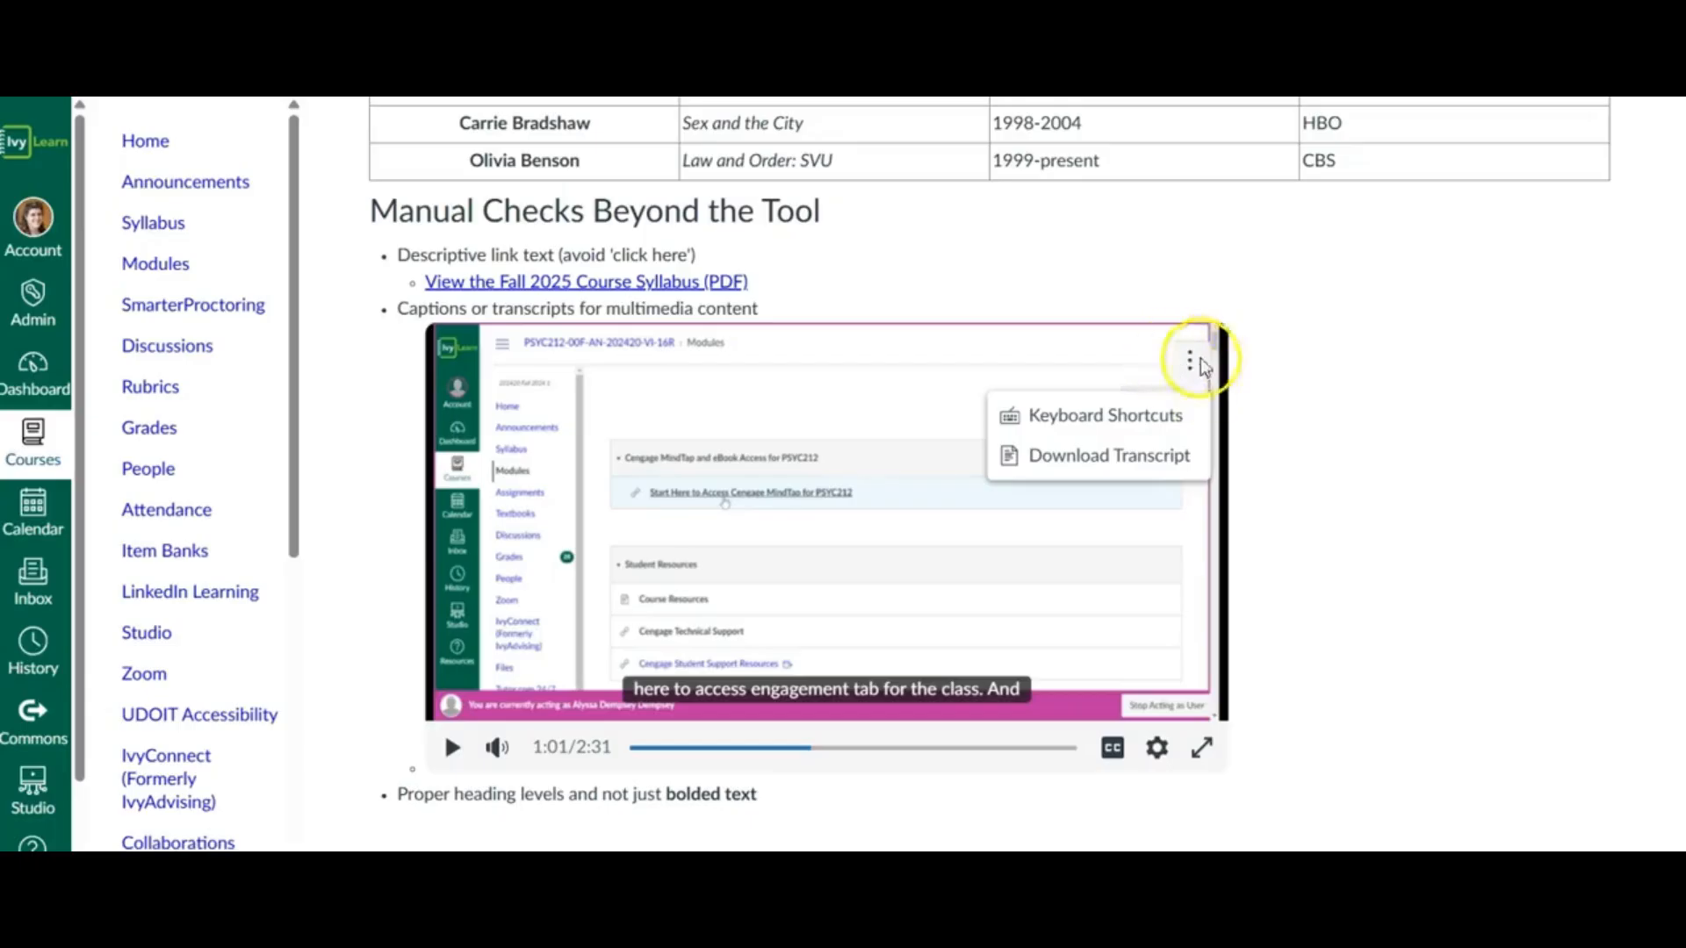
pyautogui.click(1177, 469)
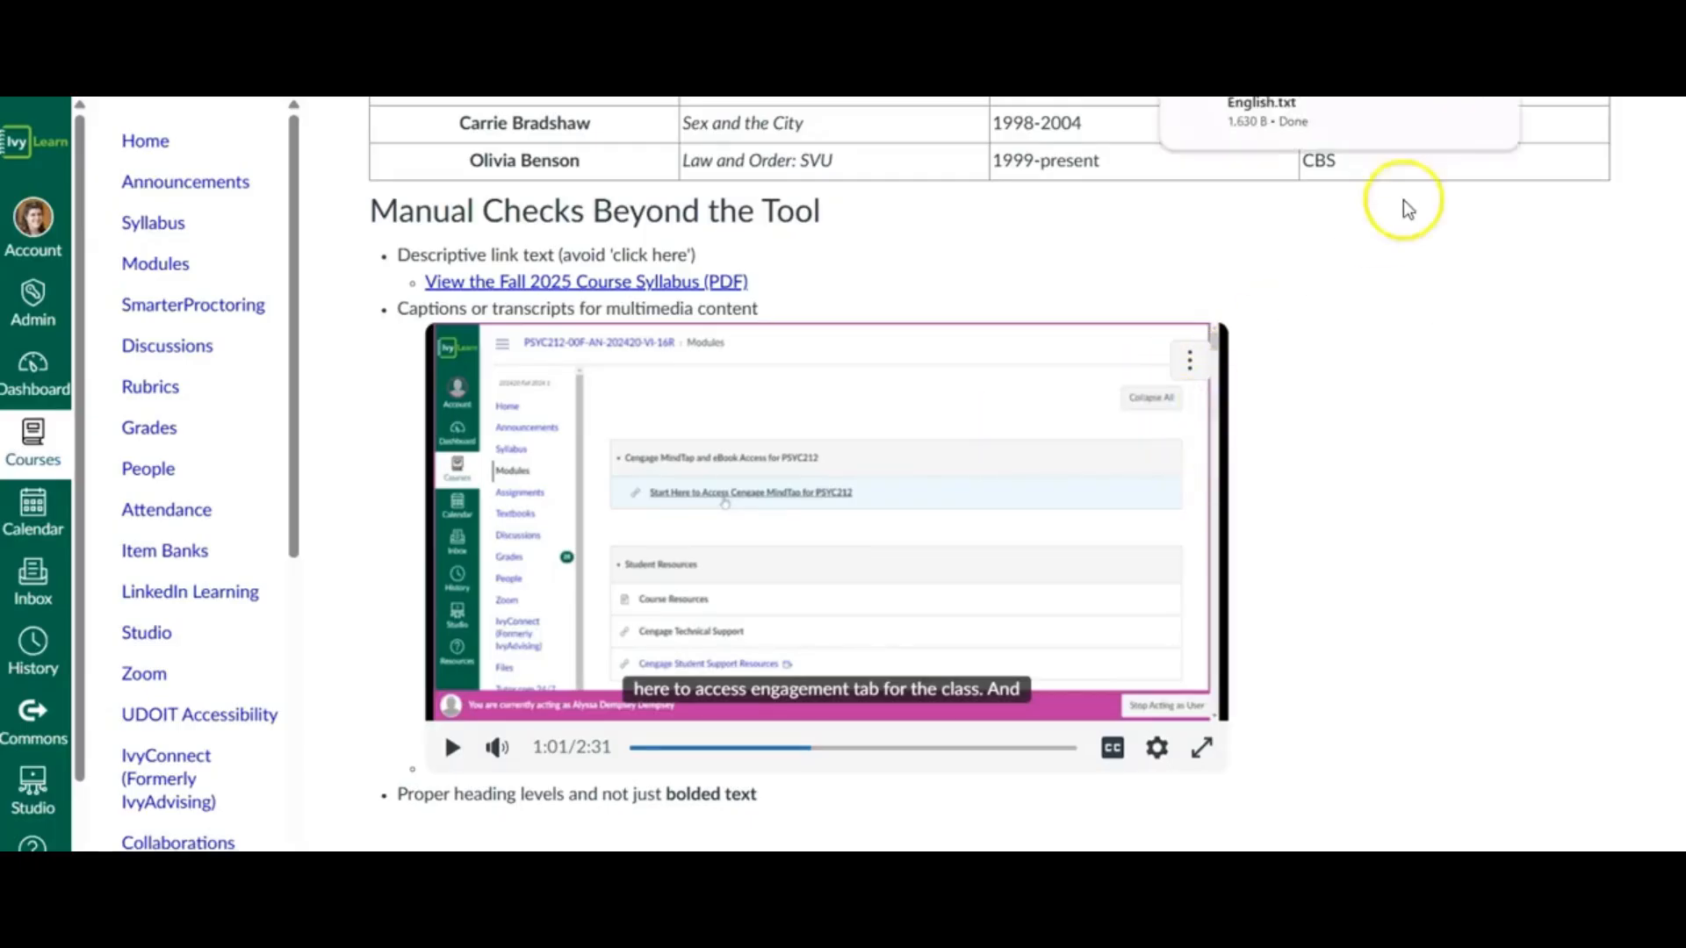
pyautogui.click(1349, 113)
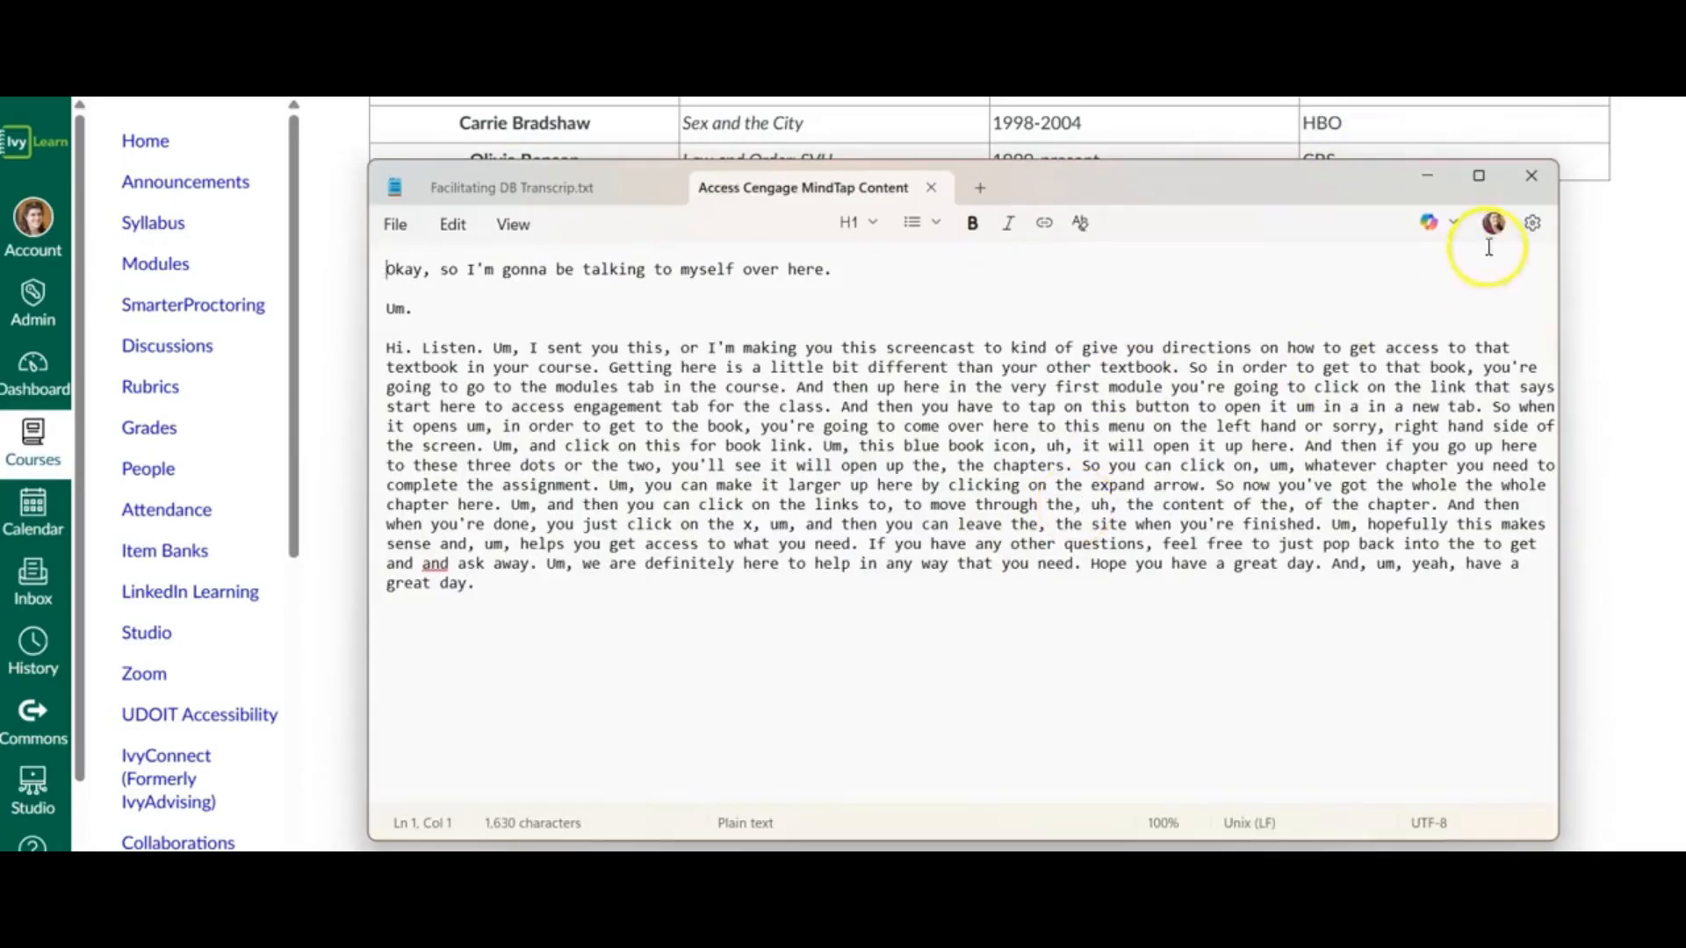
pyautogui.click(1533, 187)
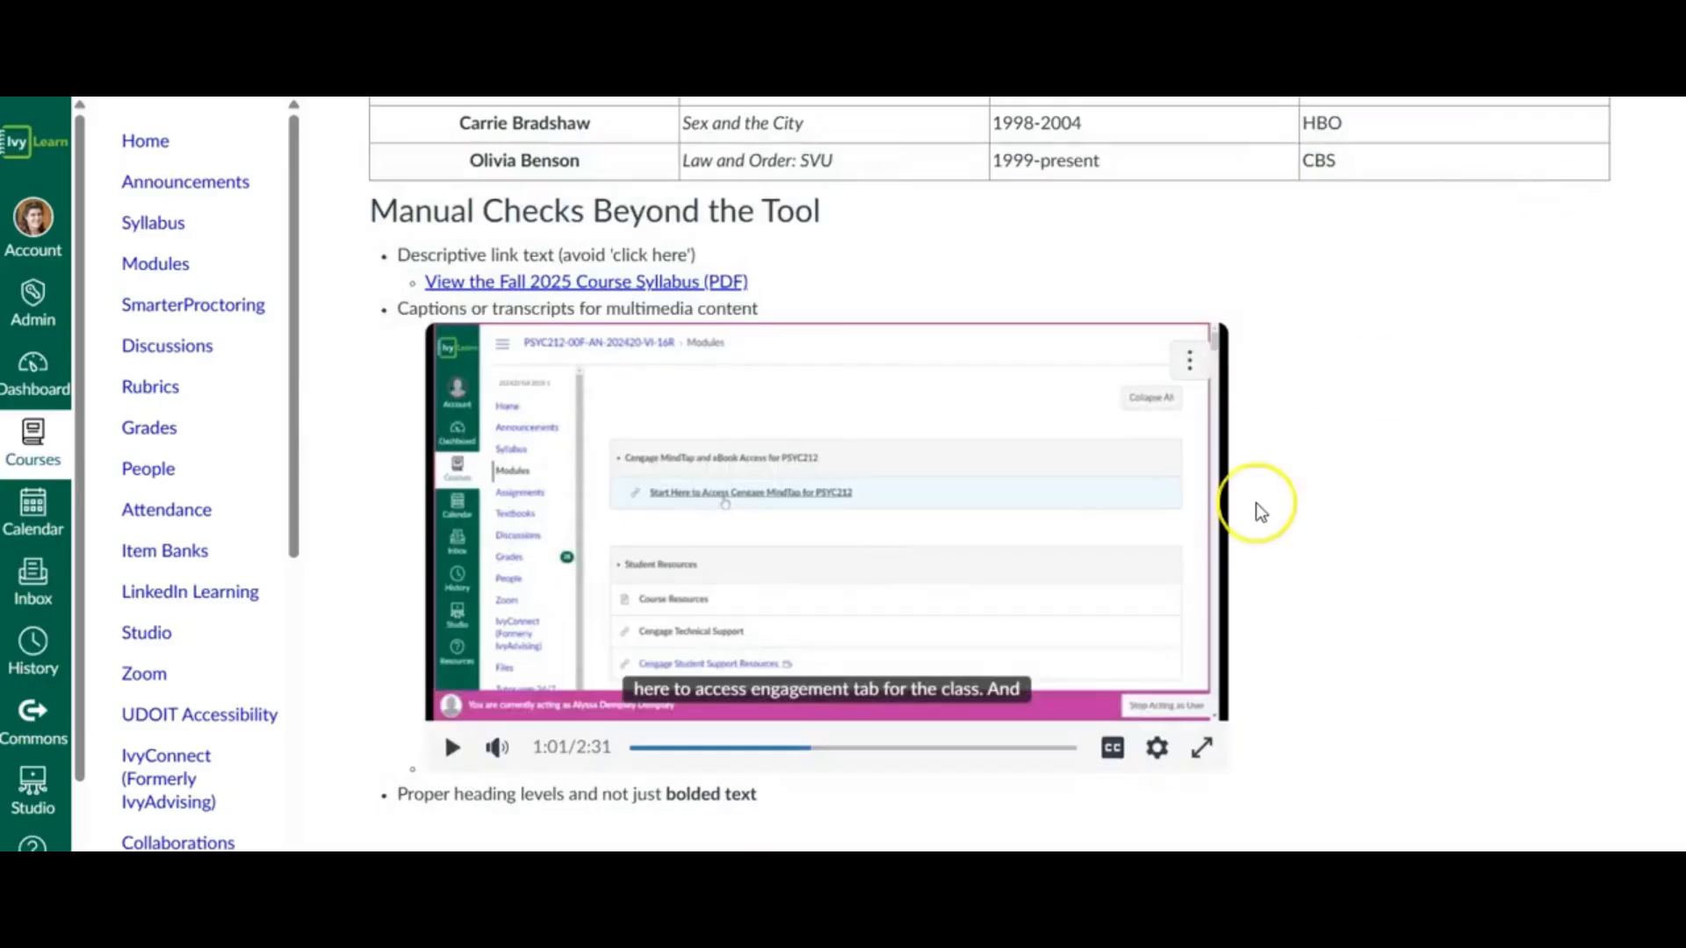
pyautogui.click(1255, 504)
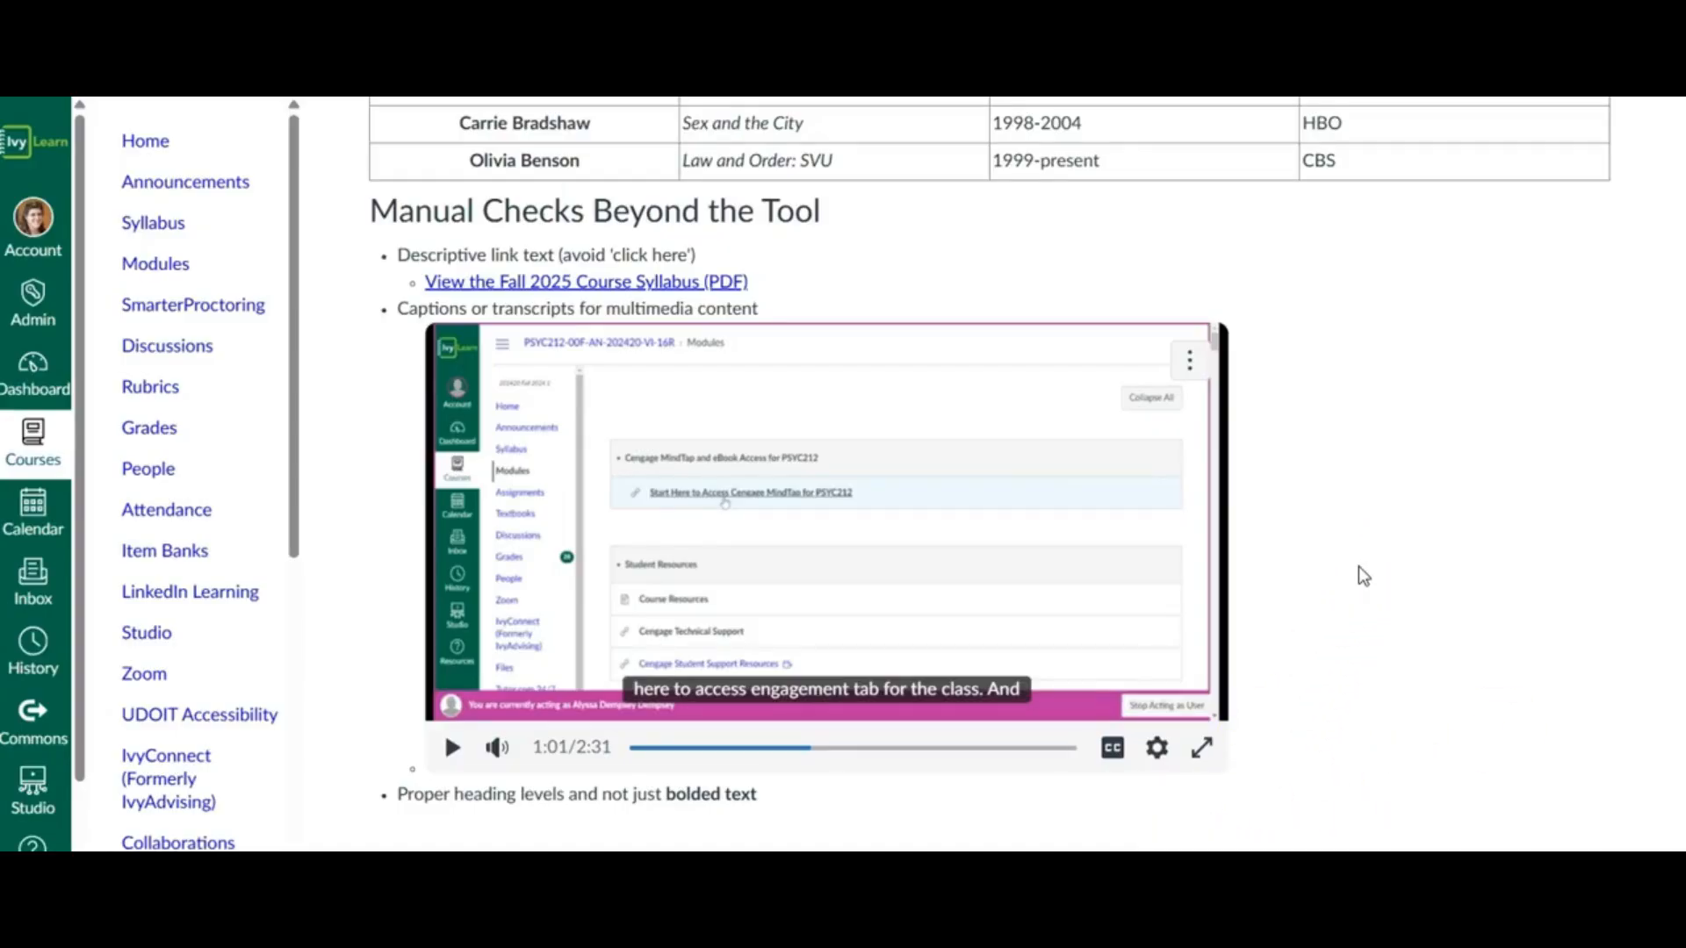
pyautogui.scroll(1, 1358, 567)
pyautogui.scroll(-1, 1358, 568)
pyautogui.scroll(3, 779, 794)
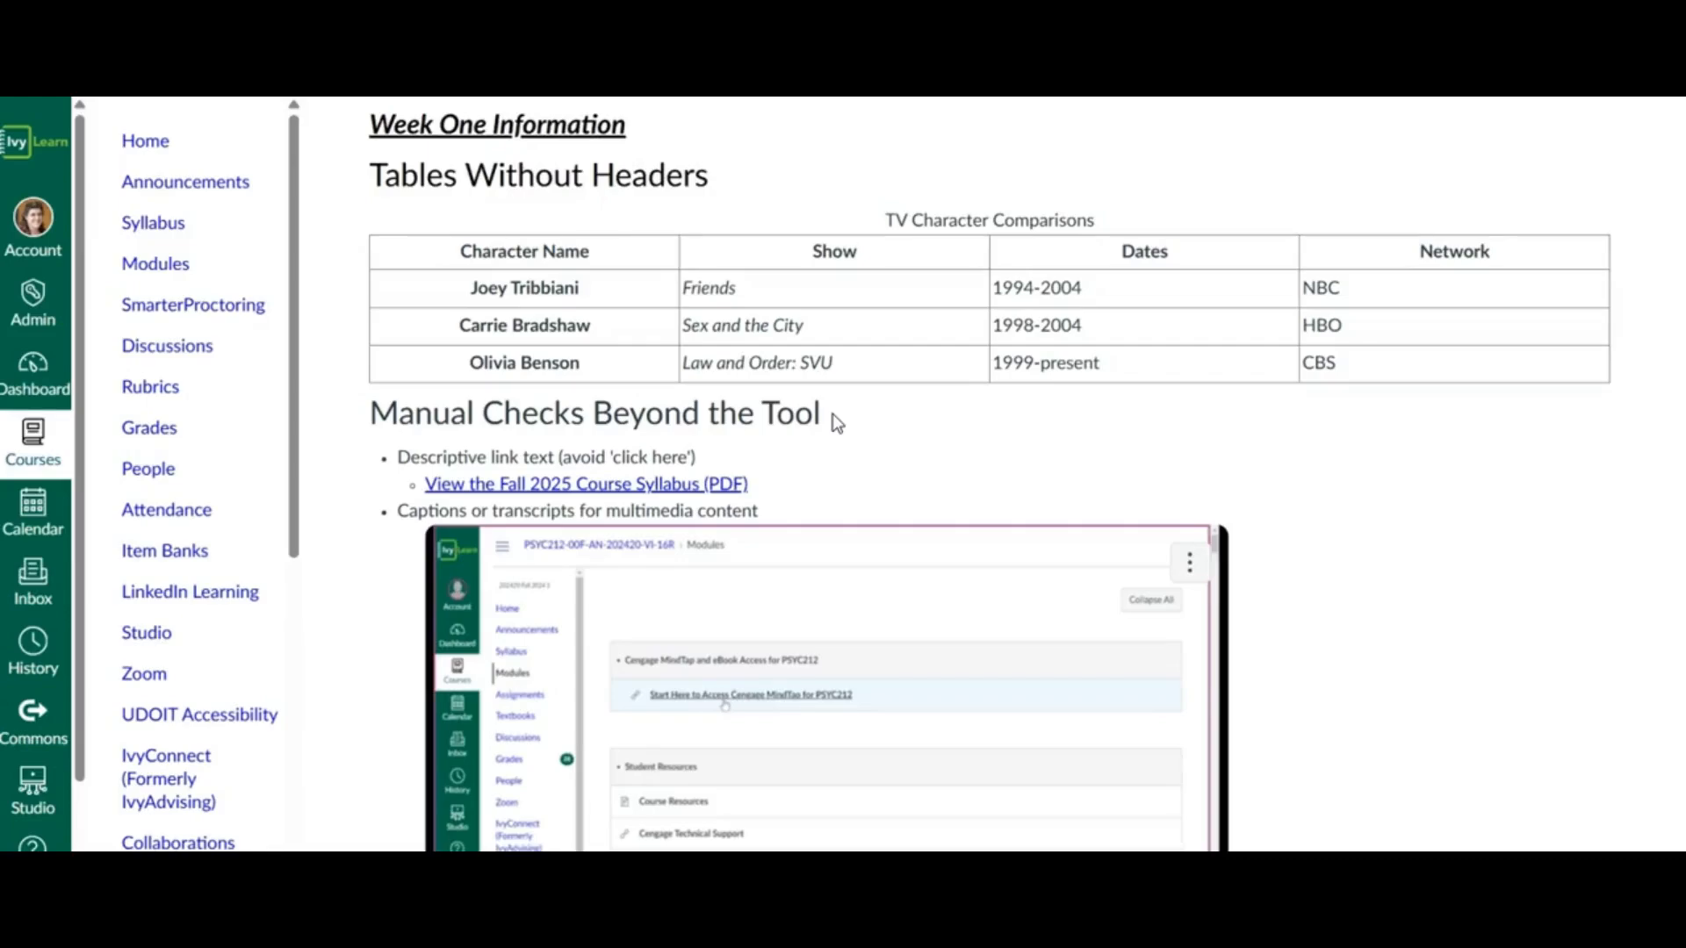
pyautogui.scroll(-2, 832, 414)
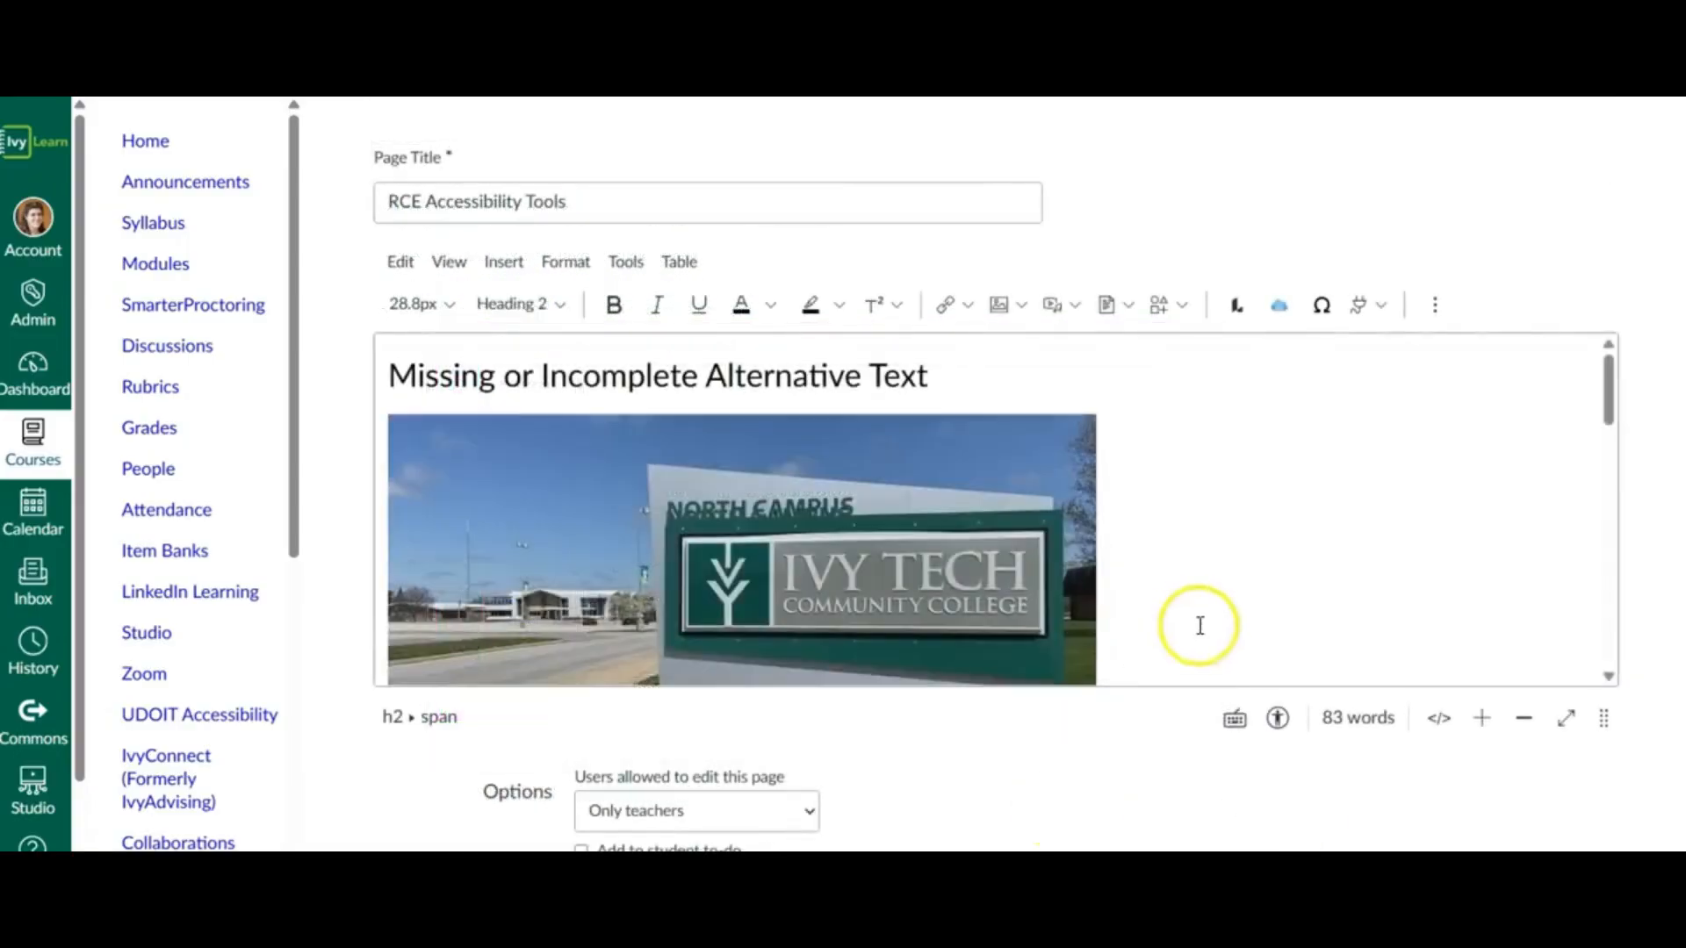
# - Recheck the page in the editor with the Accessibility Checker, and save and publish the page
pyautogui.scroll(-15, 1227, 492)
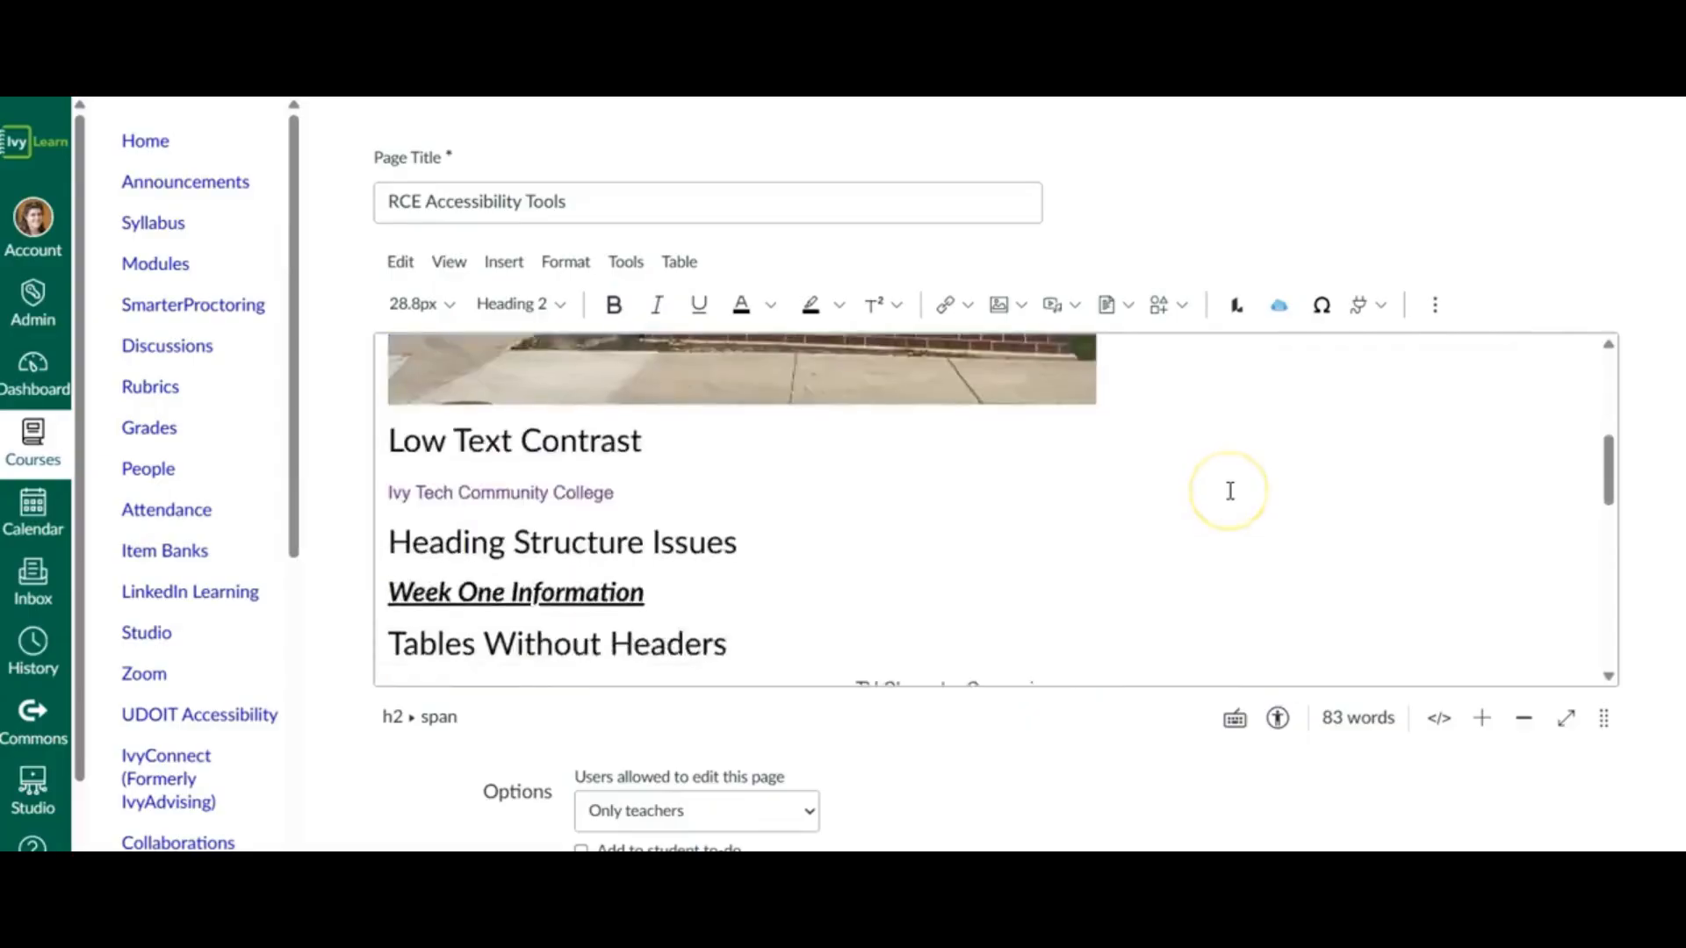
pyautogui.scroll(-4, 1229, 491)
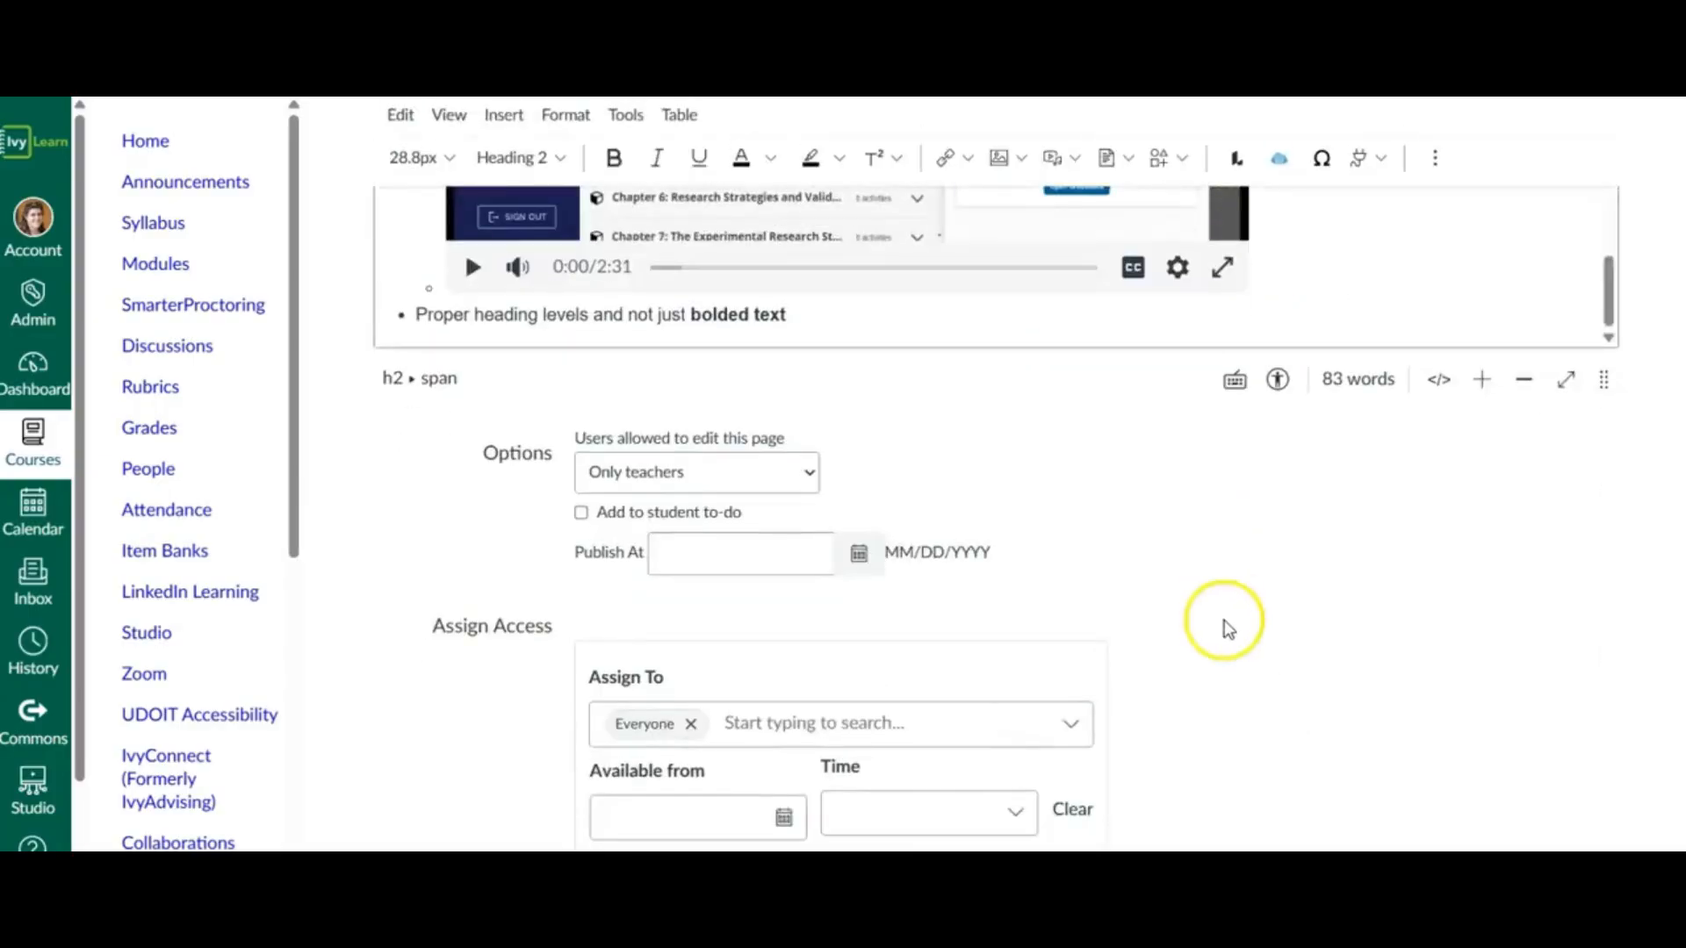
pyautogui.scroll(5, 1227, 622)
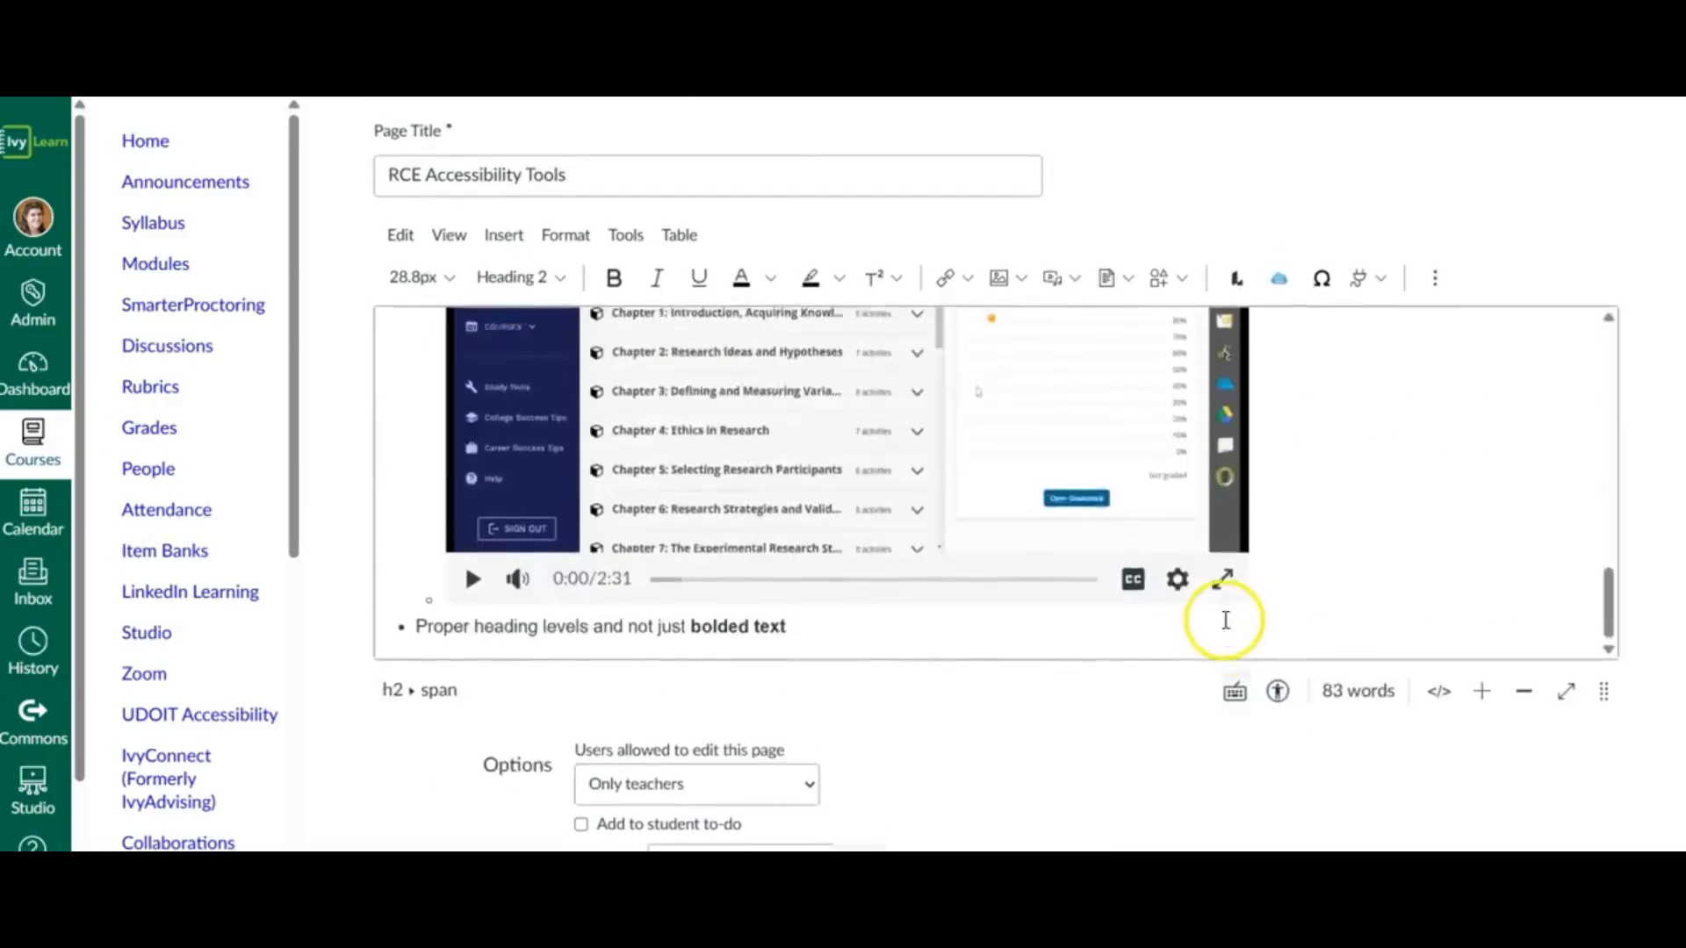
pyautogui.scroll(-1, 1238, 462)
pyautogui.click(1277, 691)
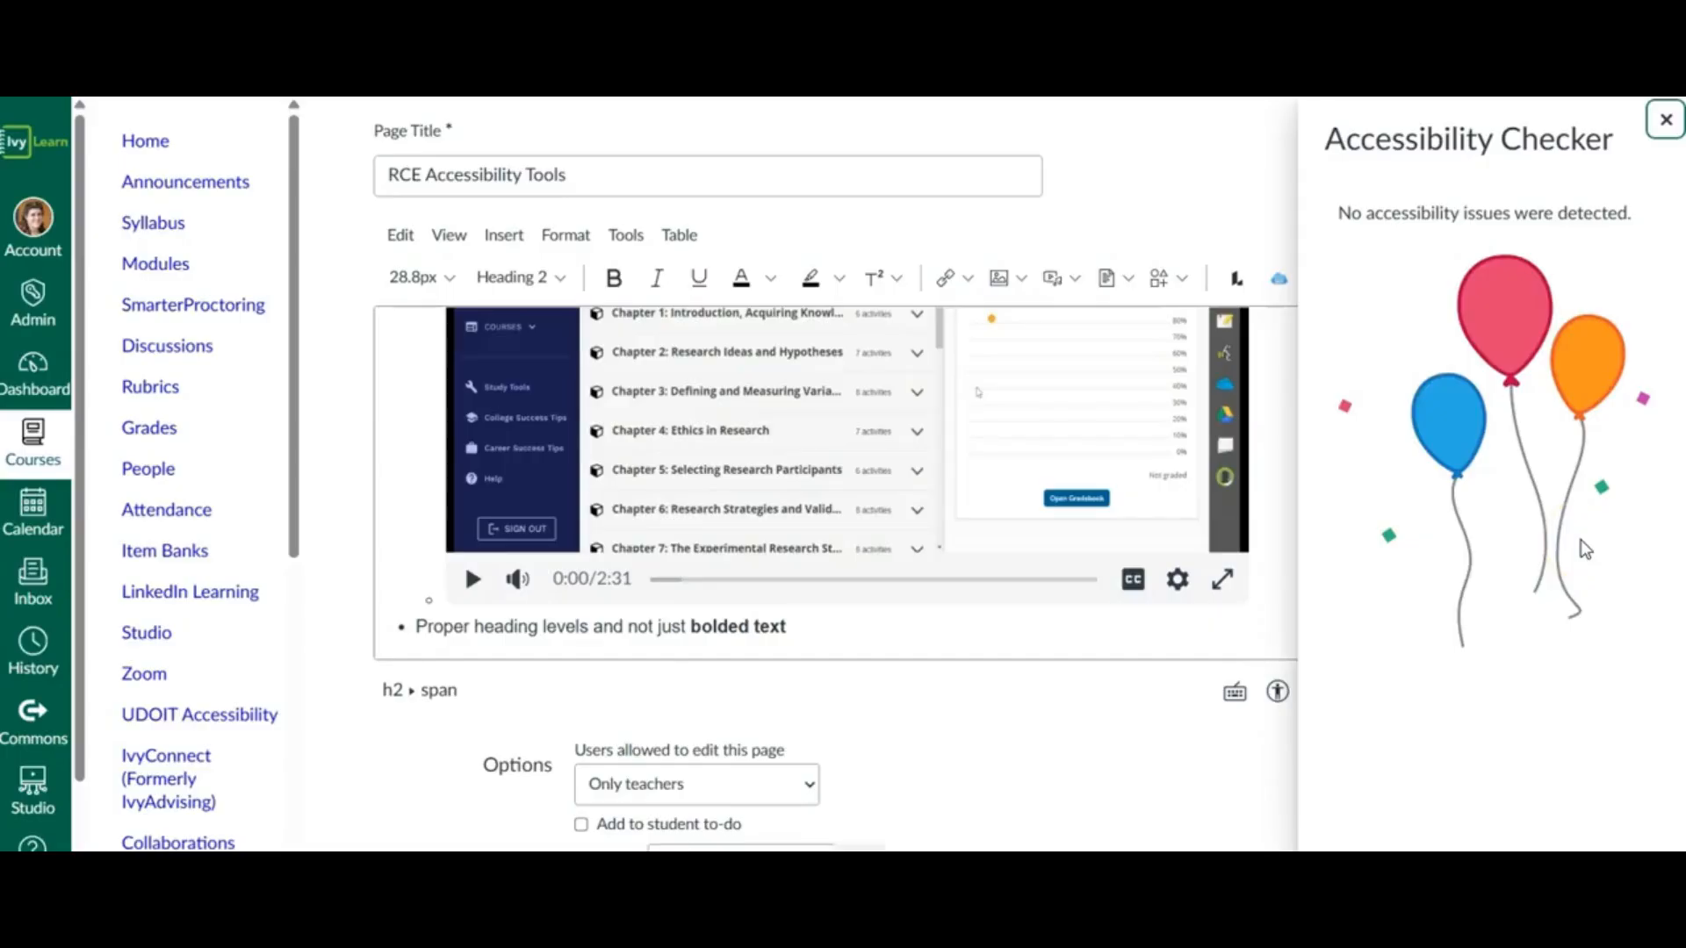
pyautogui.click(1666, 119)
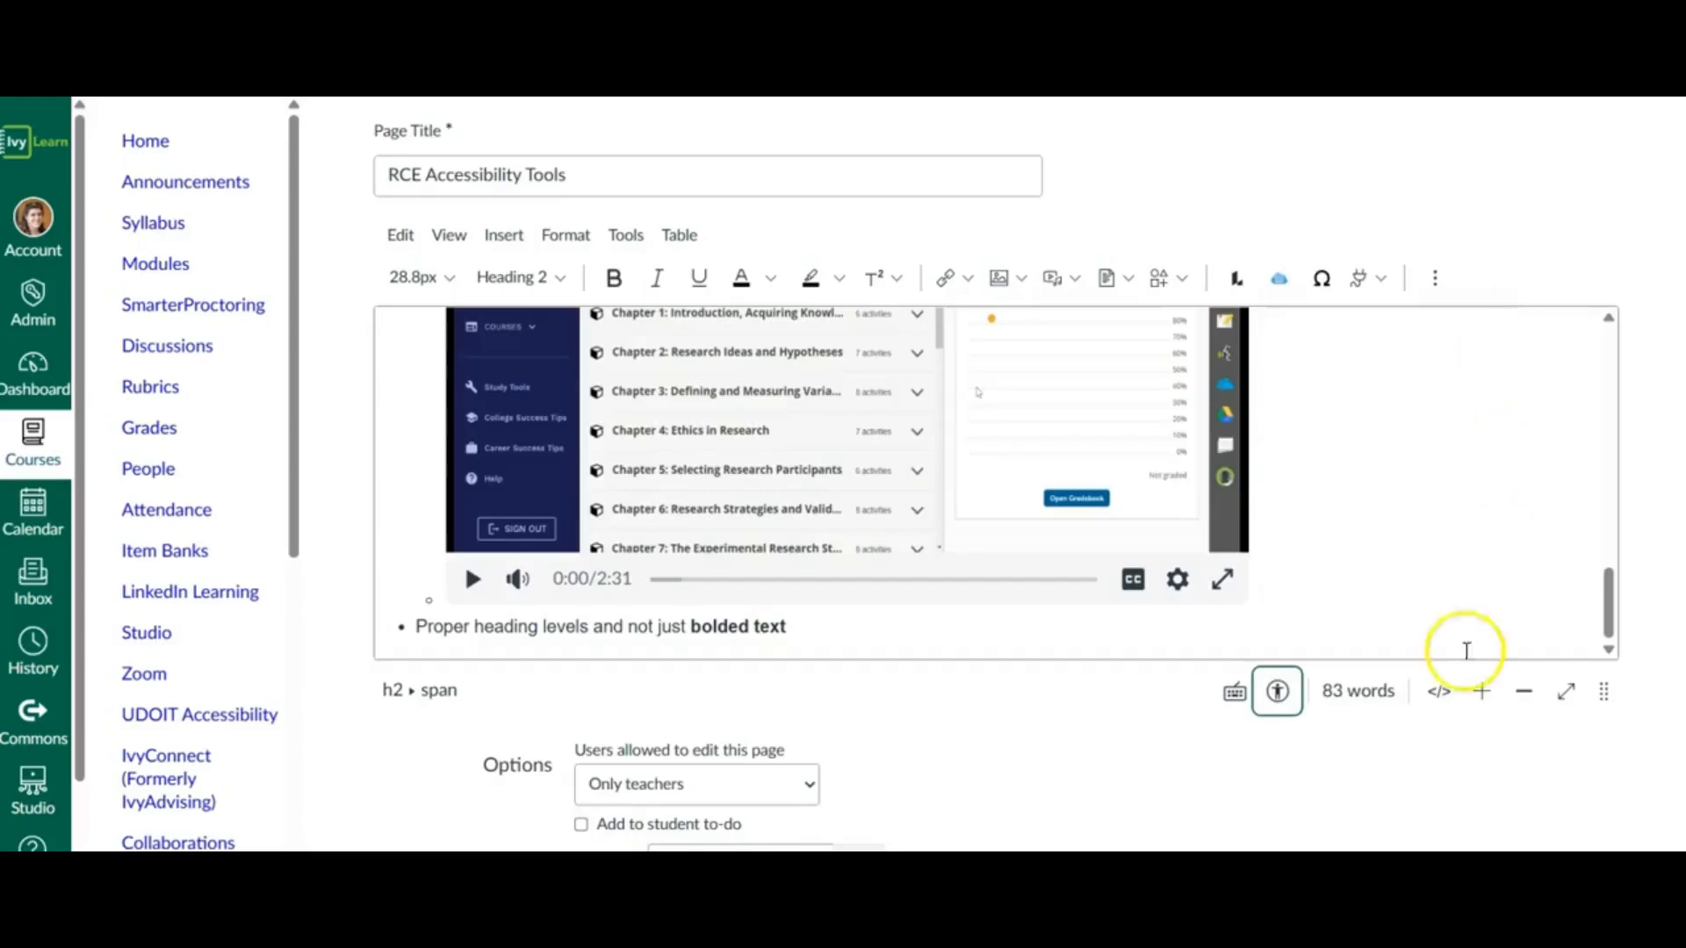
pyautogui.scroll(-8, 1393, 757)
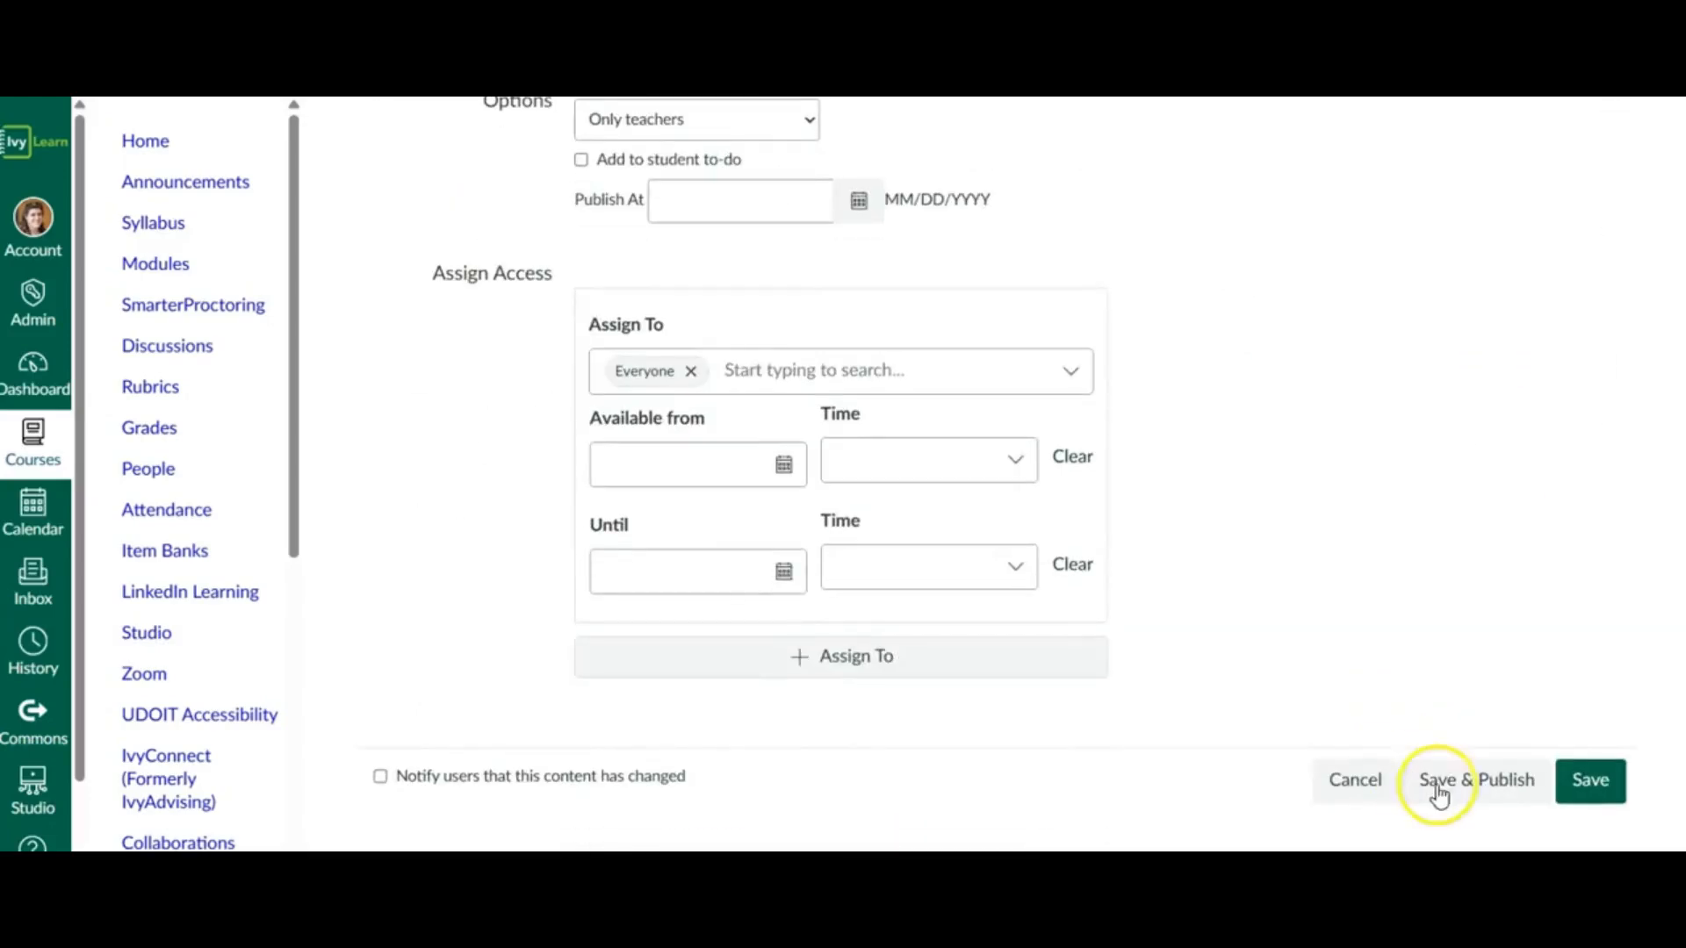
pyautogui.click(1466, 793)
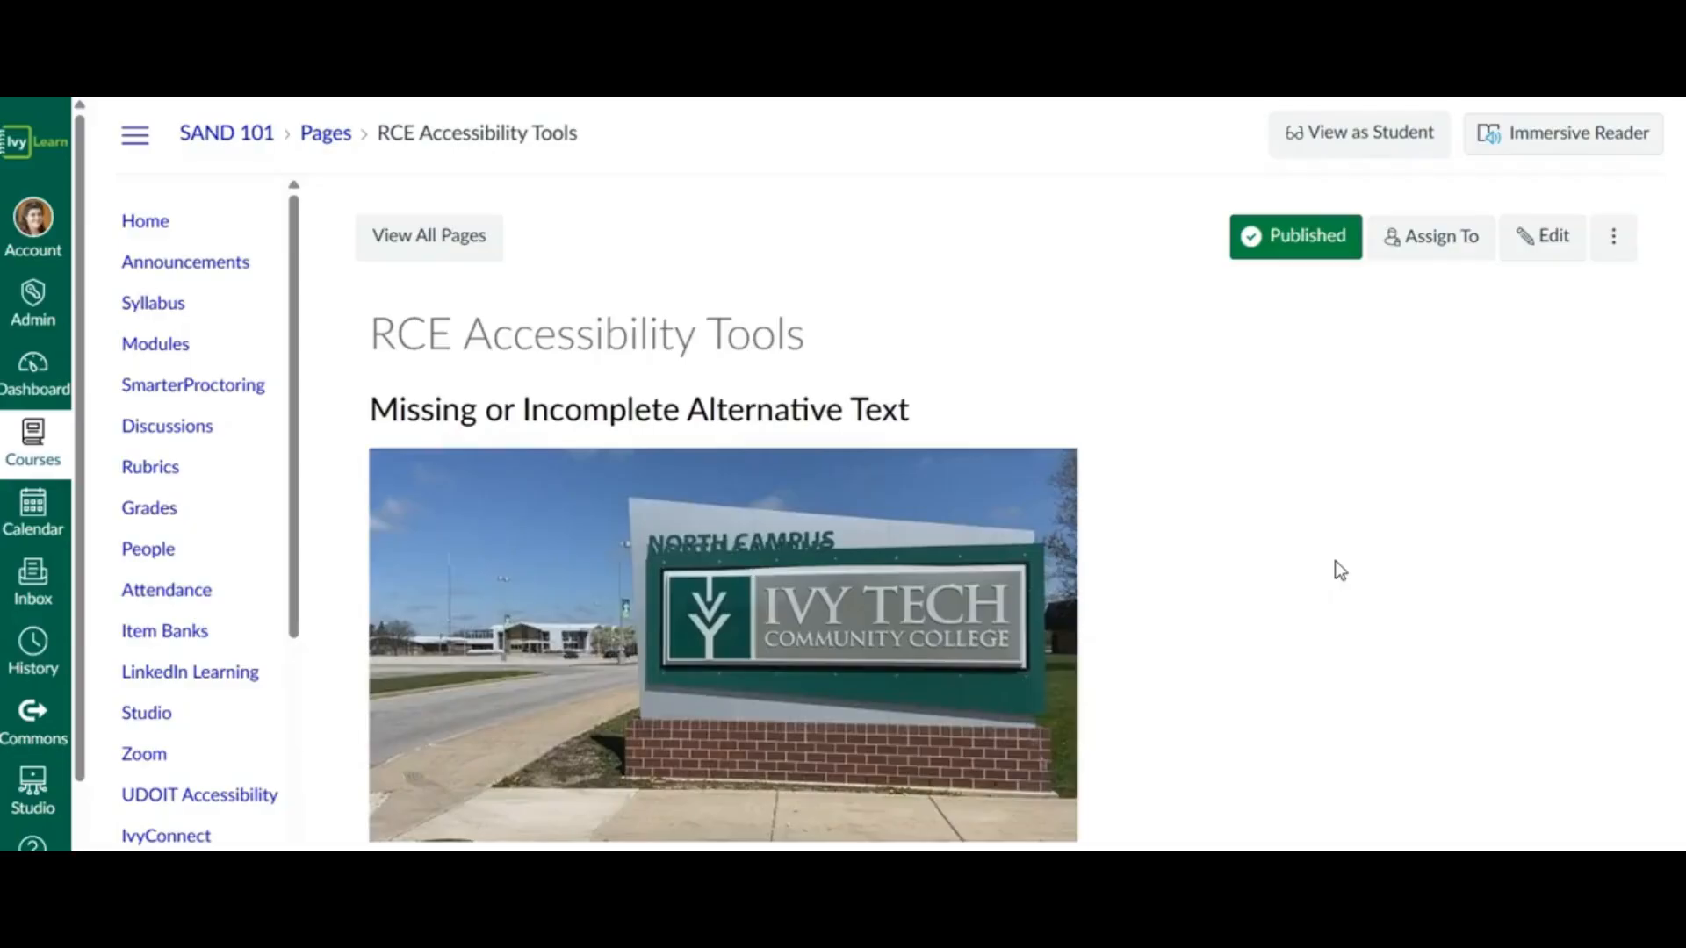
# - View the published page as a student and look through its image, headings, table and video
pyautogui.click(1408, 139)
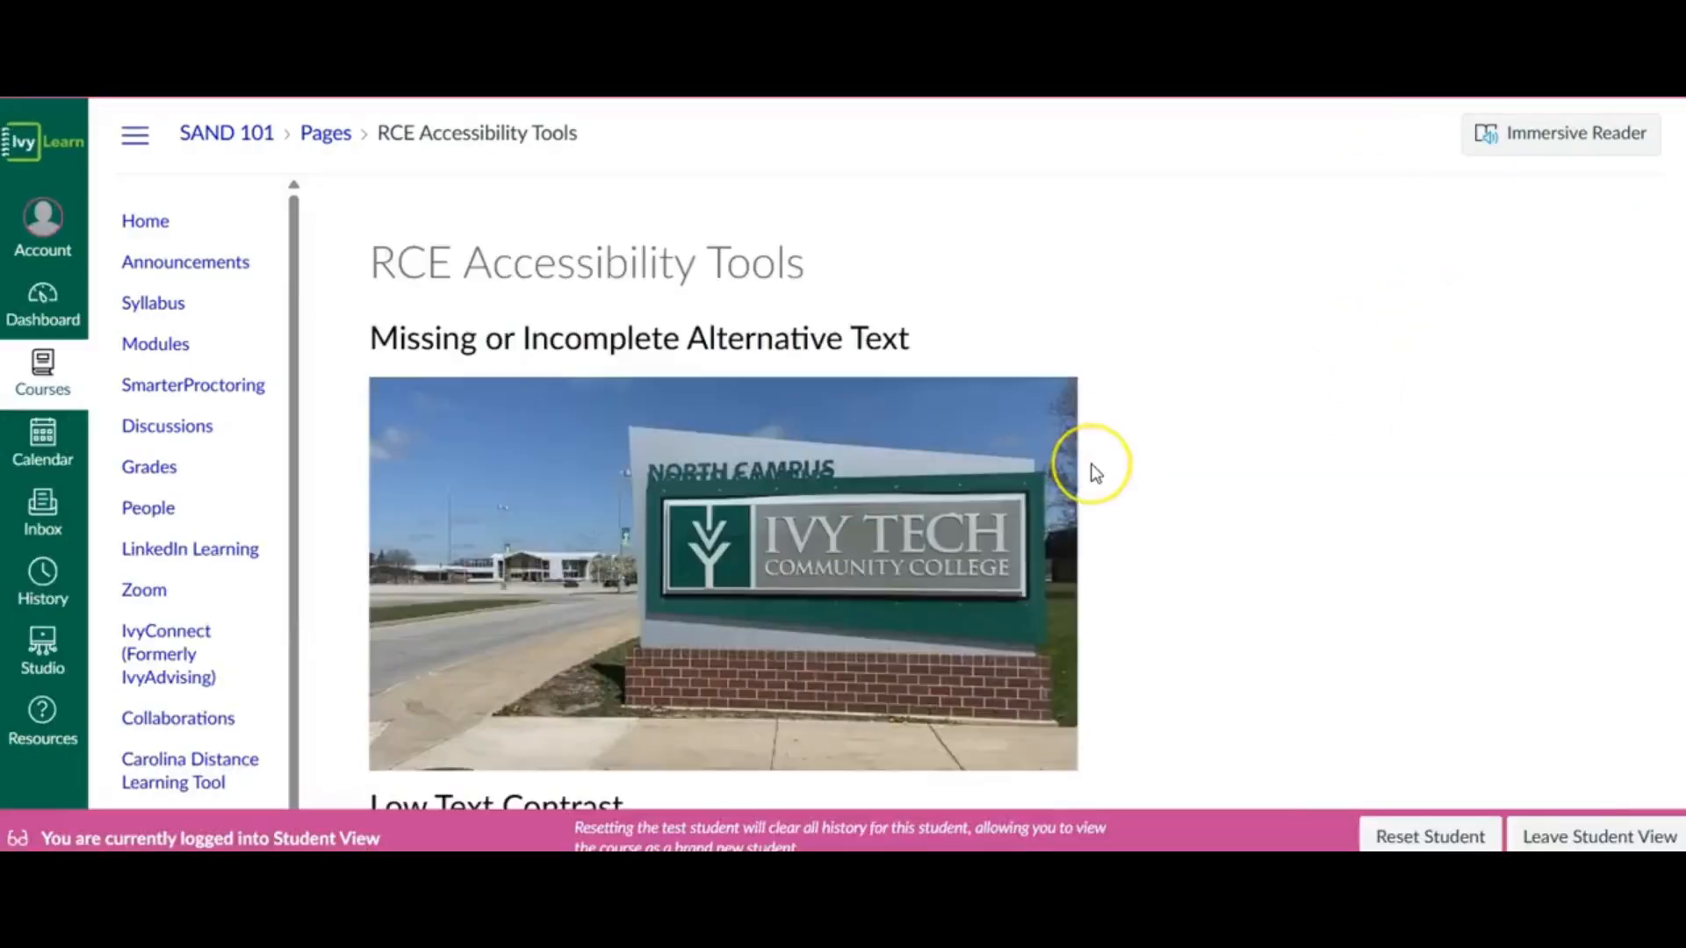
pyautogui.scroll(-10, 1096, 472)
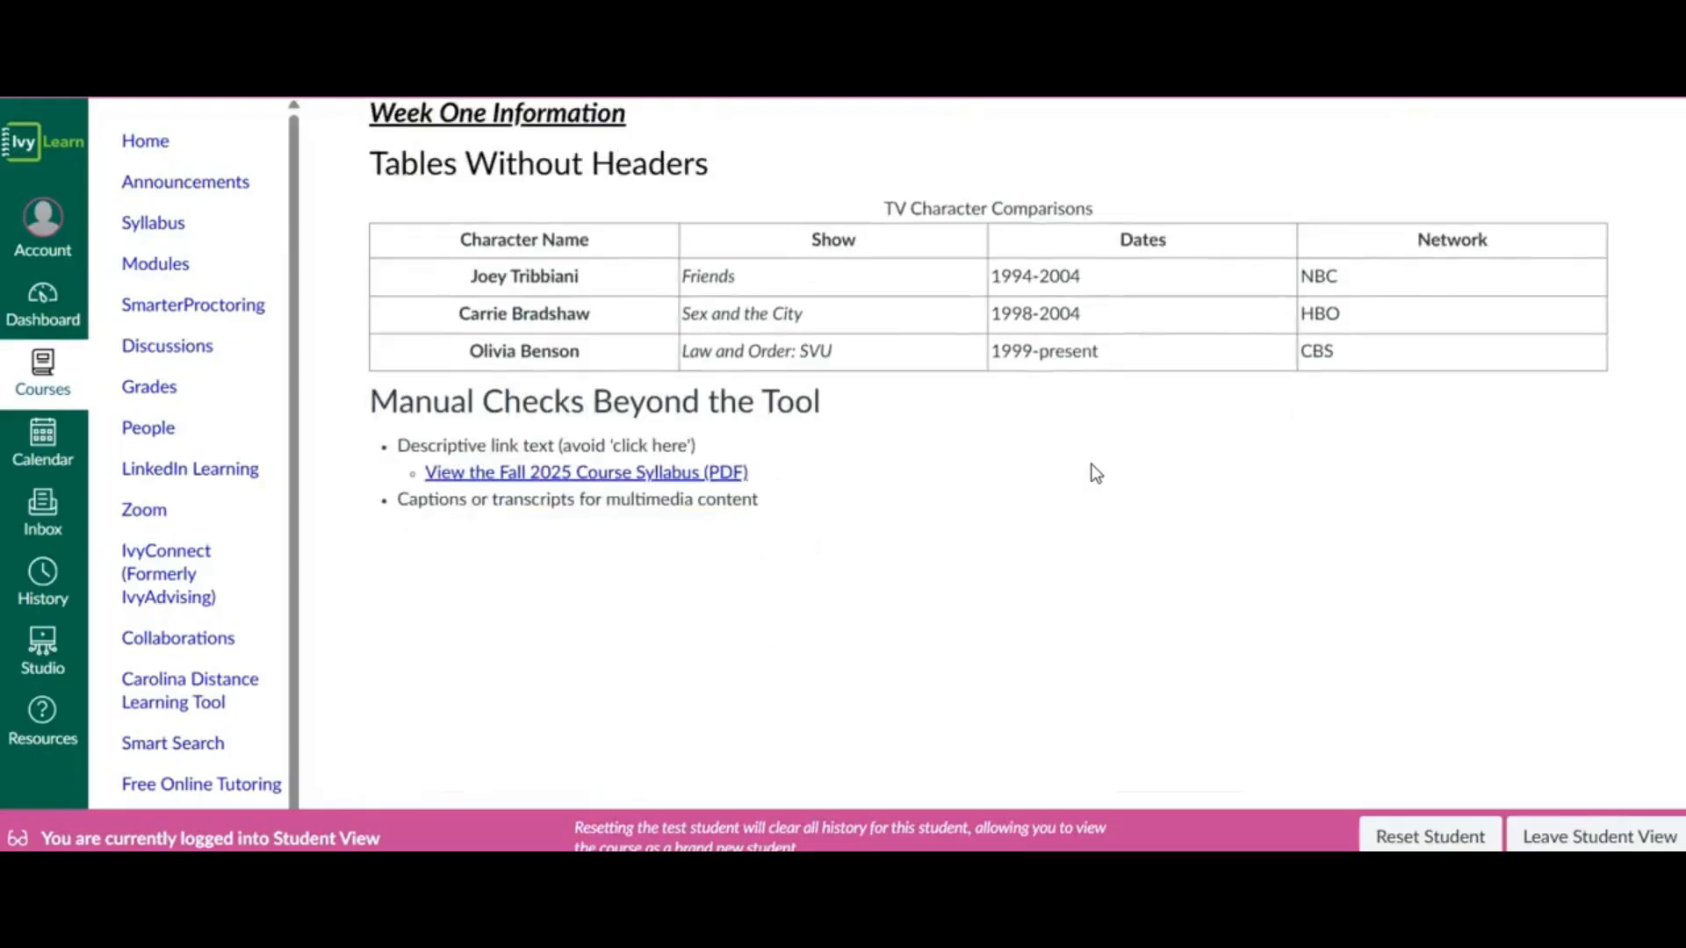
pyautogui.scroll(-3, 1095, 472)
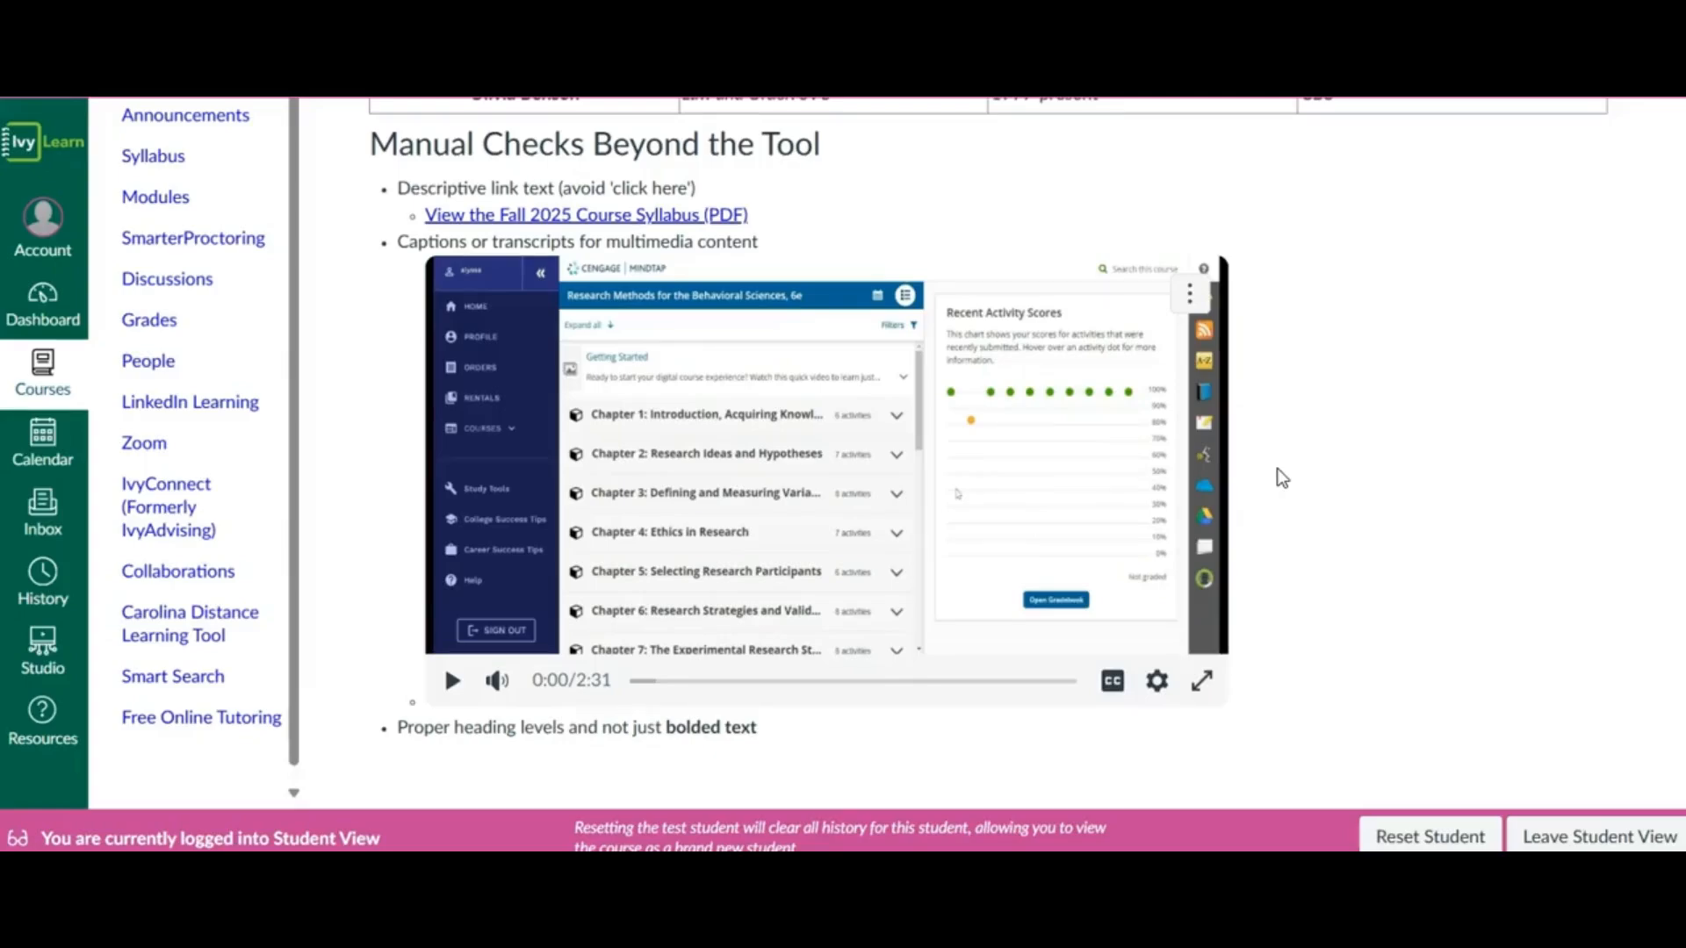
pyautogui.scroll(5, 1278, 468)
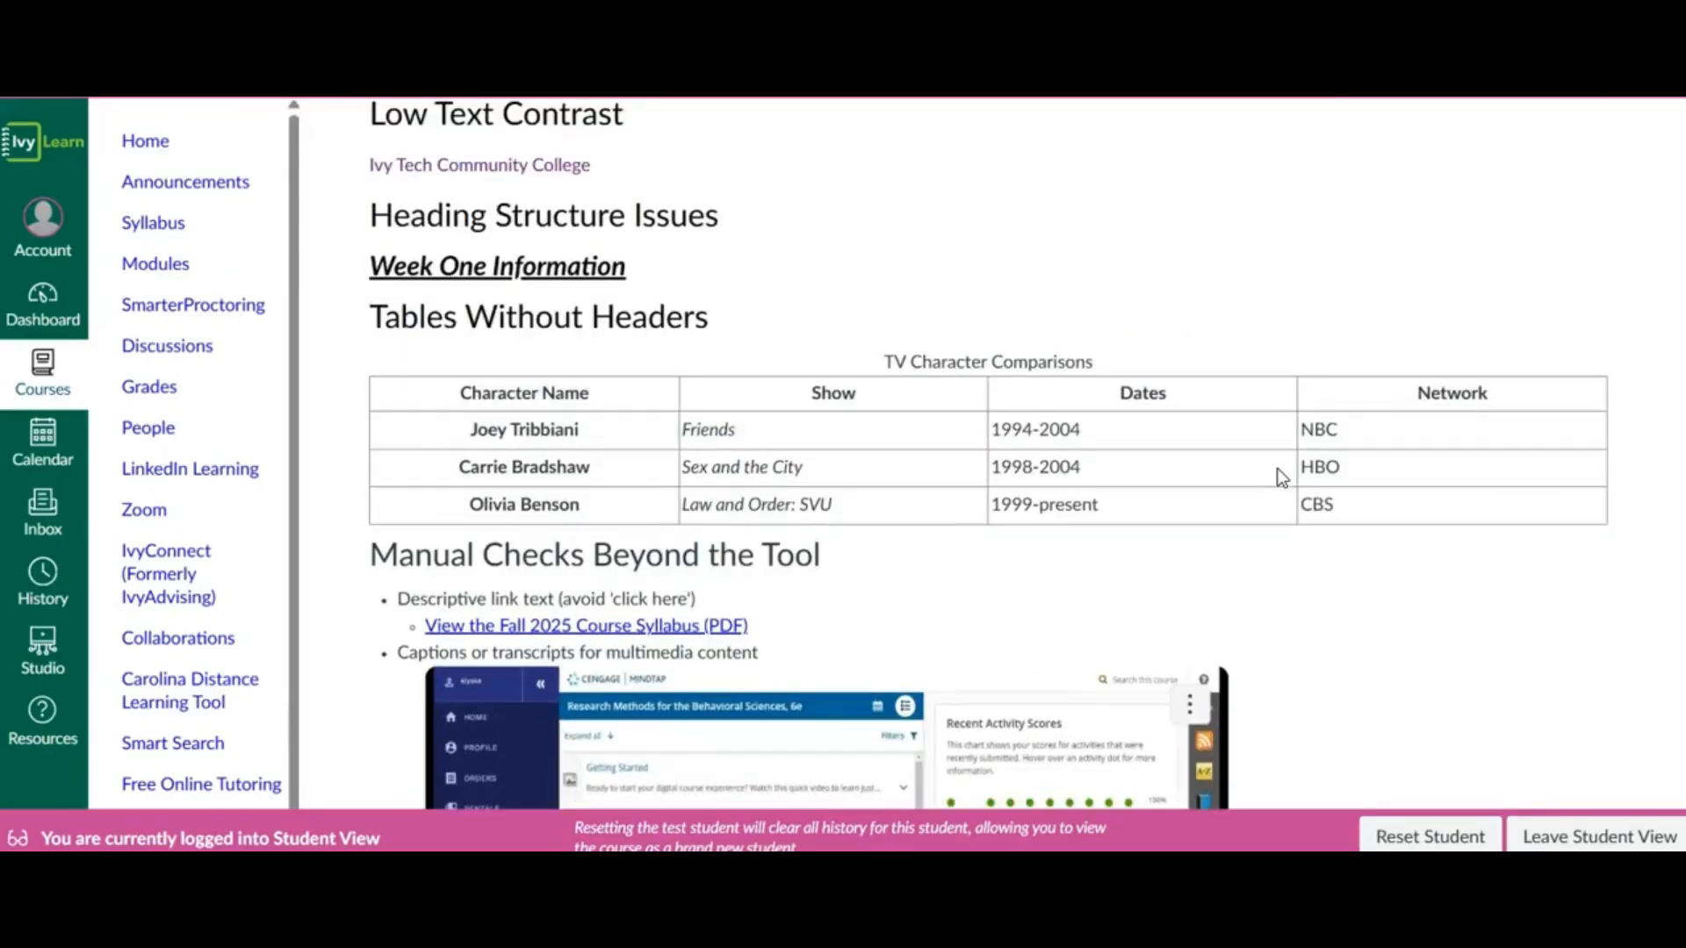
pyautogui.scroll(8, 1276, 467)
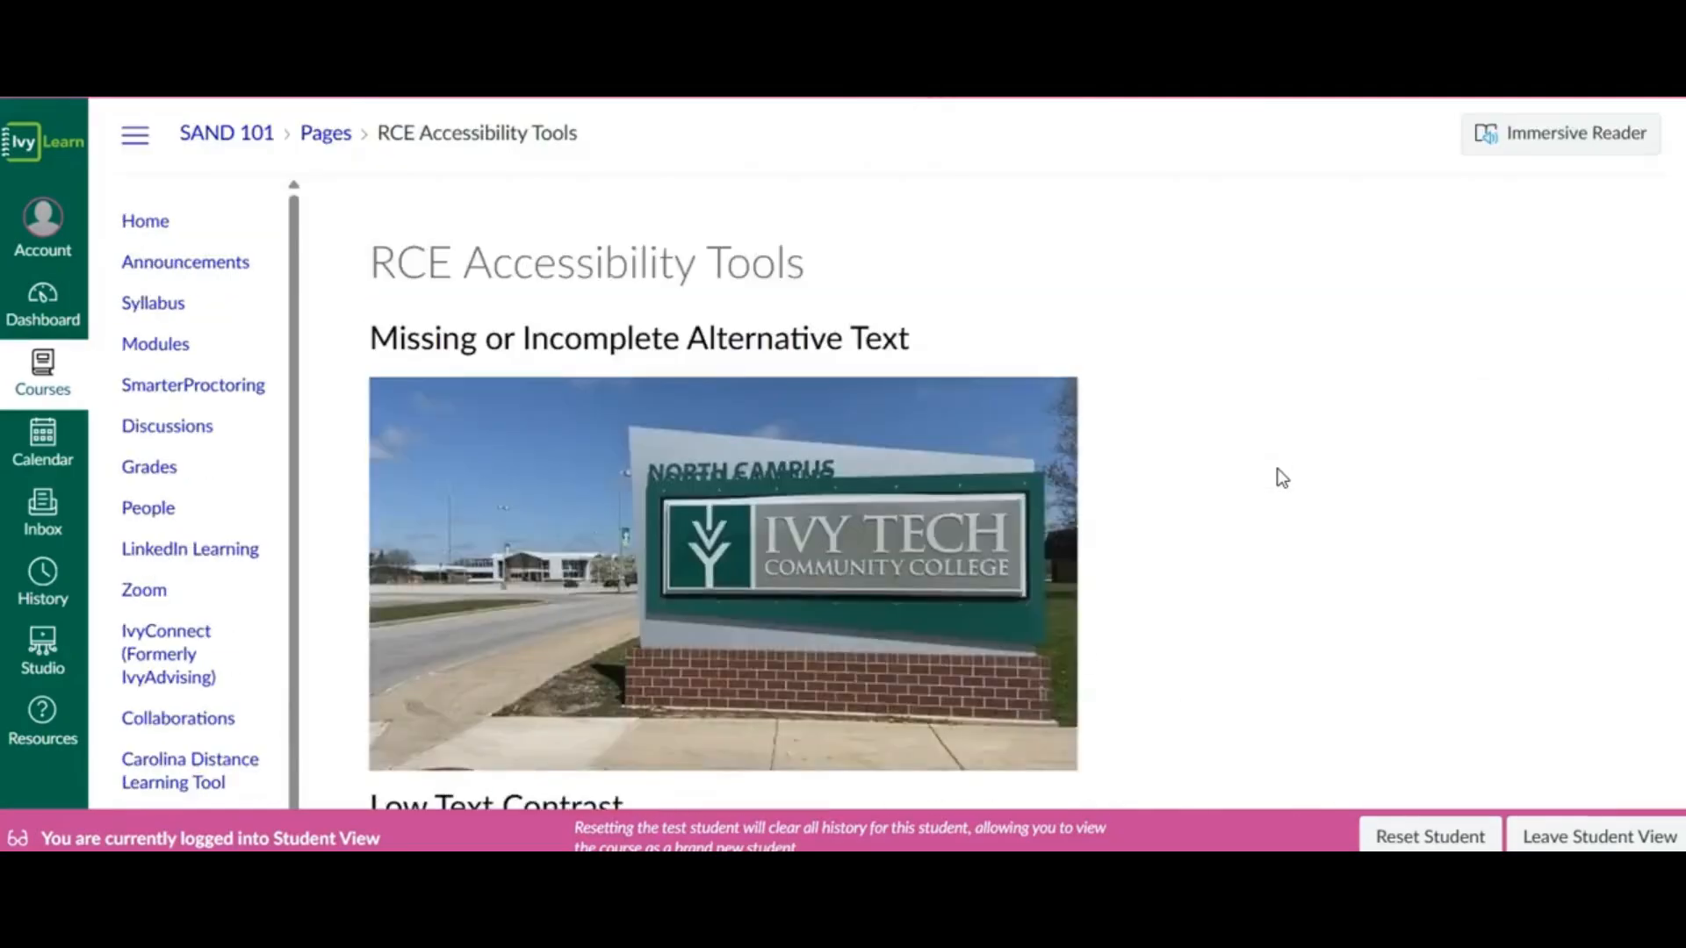